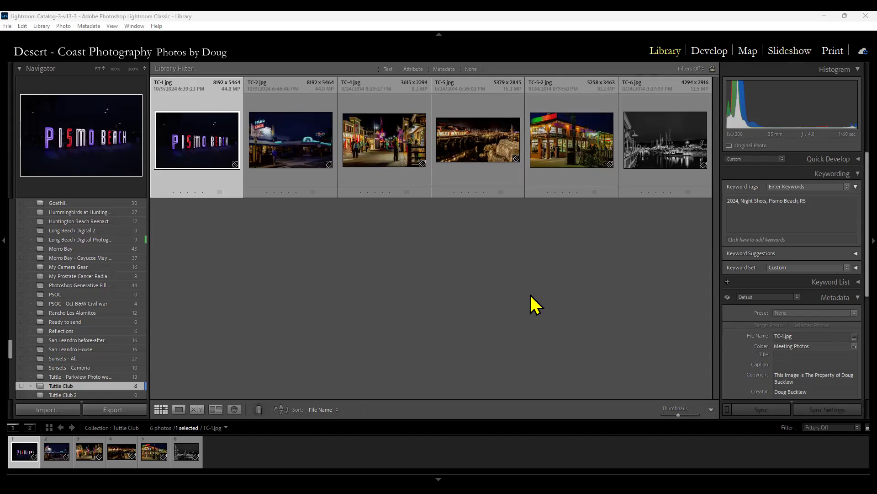
# Open the Slideshow module with the Tuttle Club collection's photos
pyautogui.click(780, 53)
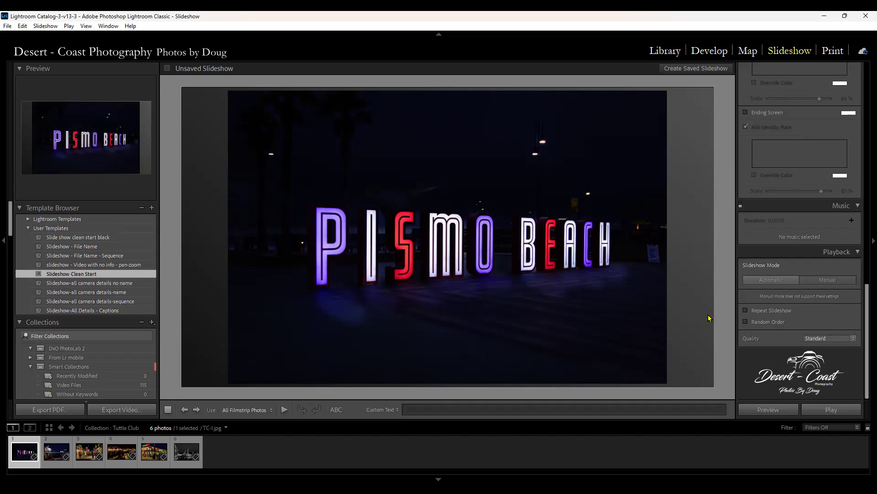
pyautogui.click(661, 51)
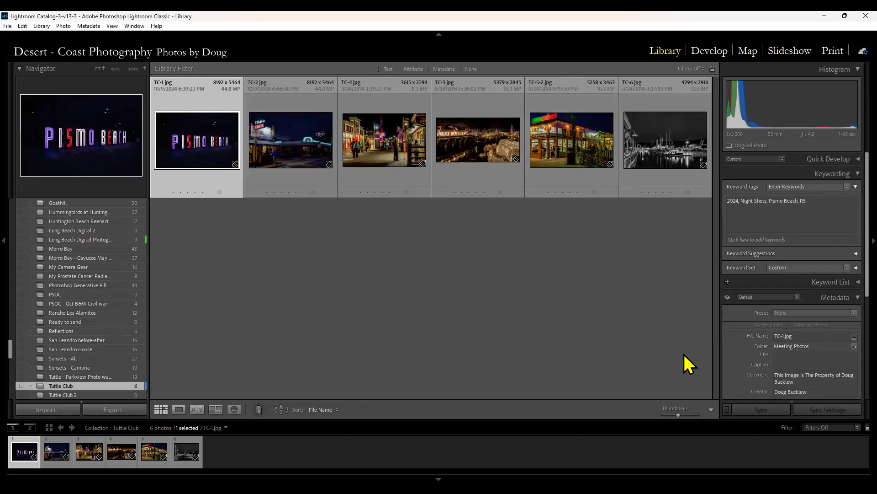
pyautogui.click(795, 53)
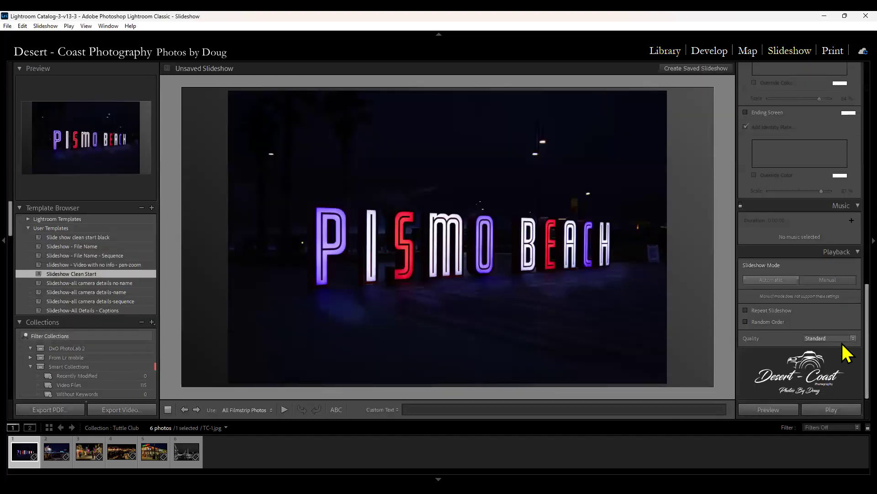
# Try Zoom to Fill Frame on the slides, comparing it on and off, and leave it off
pyautogui.scroll(10, 843, 317)
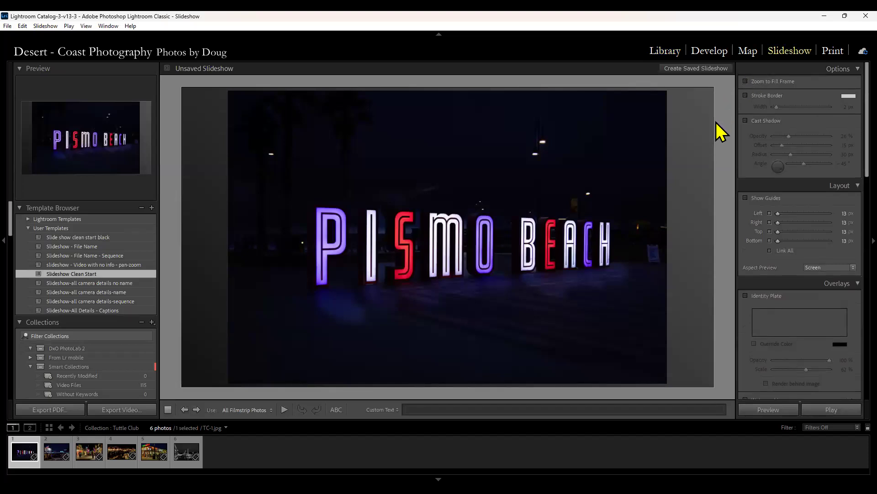
pyautogui.click(747, 82)
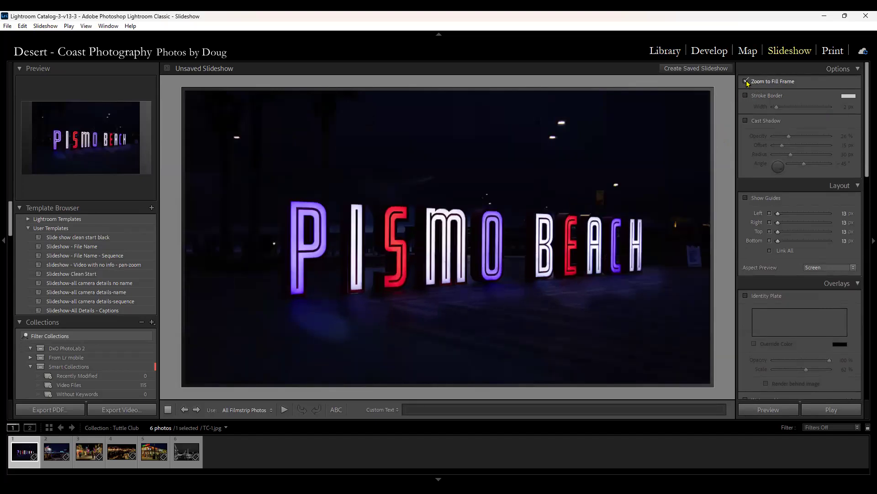
pyautogui.click(746, 81)
pyautogui.click(747, 82)
pyautogui.click(746, 81)
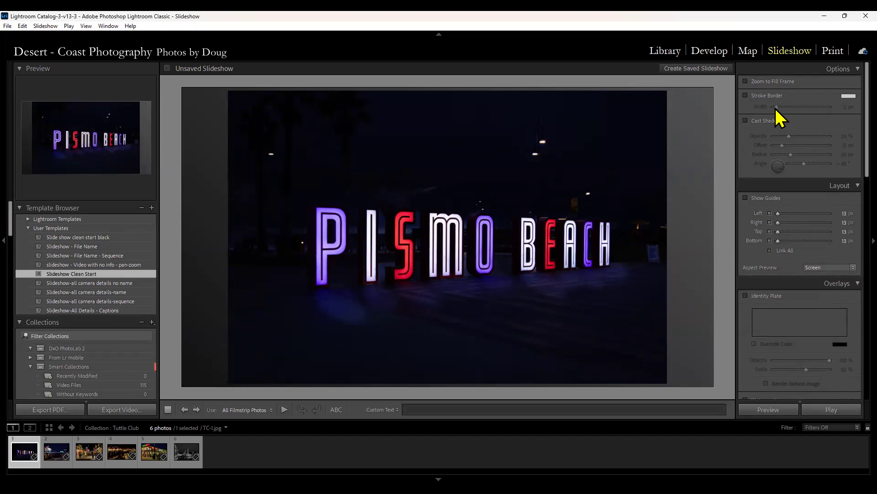
# Try a 16 px stroke border around the slide photo, reduce its width and turn the border off
pyautogui.click(748, 97)
pyautogui.moveTo(783, 109); pyautogui.dragTo(818, 108)
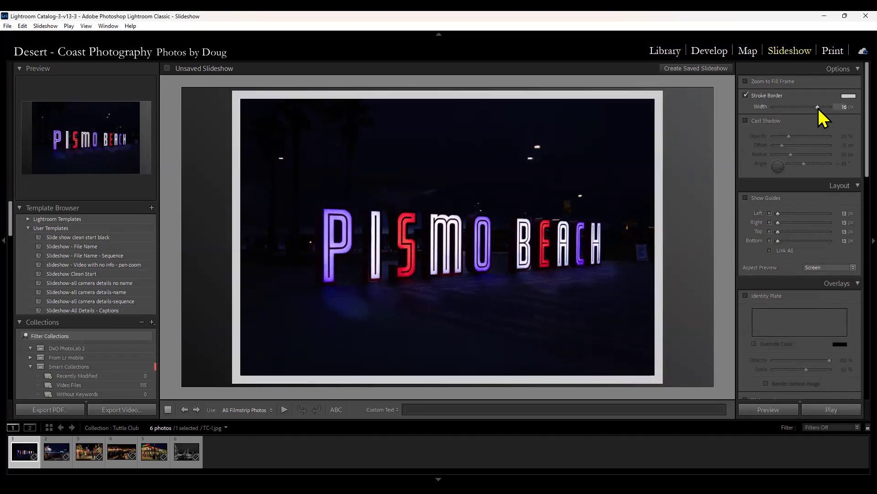
pyautogui.moveTo(818, 106); pyautogui.dragTo(774, 106)
pyautogui.click(746, 96)
# Try a cast shadow with a changed angle on the slide photo and turn it off
pyautogui.click(746, 120)
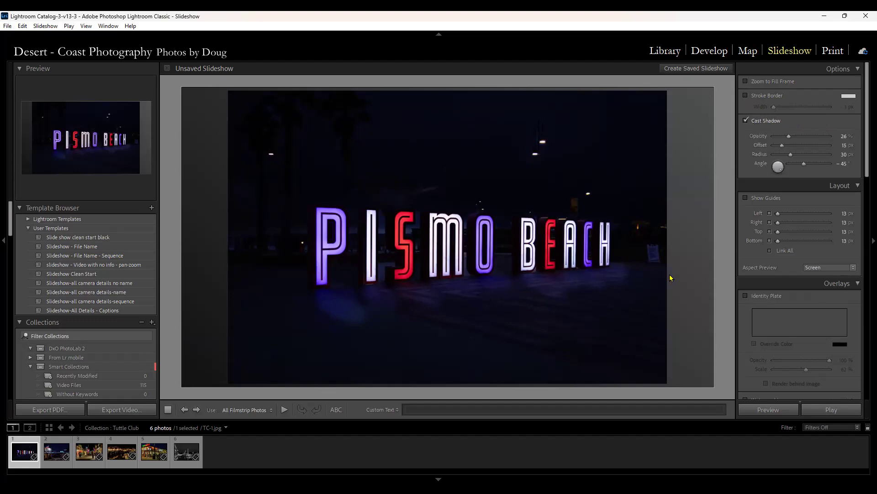
pyautogui.moveTo(784, 171); pyautogui.dragTo(772, 159)
pyautogui.click(745, 120)
# Show the layout guides, try a left margin of 464 px, and set the left and bottom margins to 0 px
pyautogui.click(746, 197)
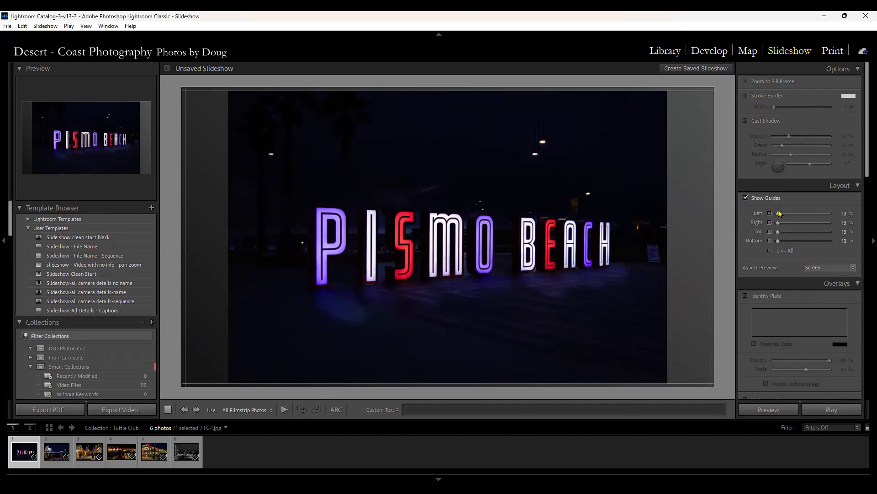
pyautogui.moveTo(778, 214); pyautogui.dragTo(753, 256)
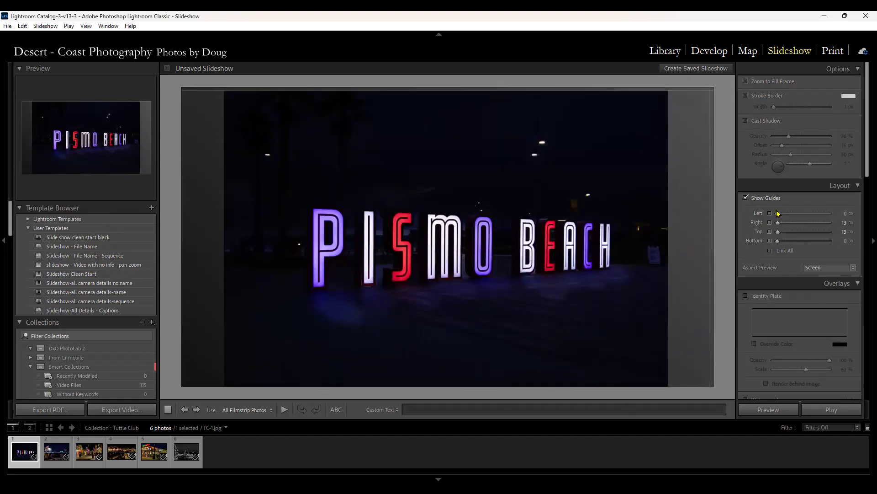
pyautogui.moveTo(779, 214); pyautogui.dragTo(802, 216)
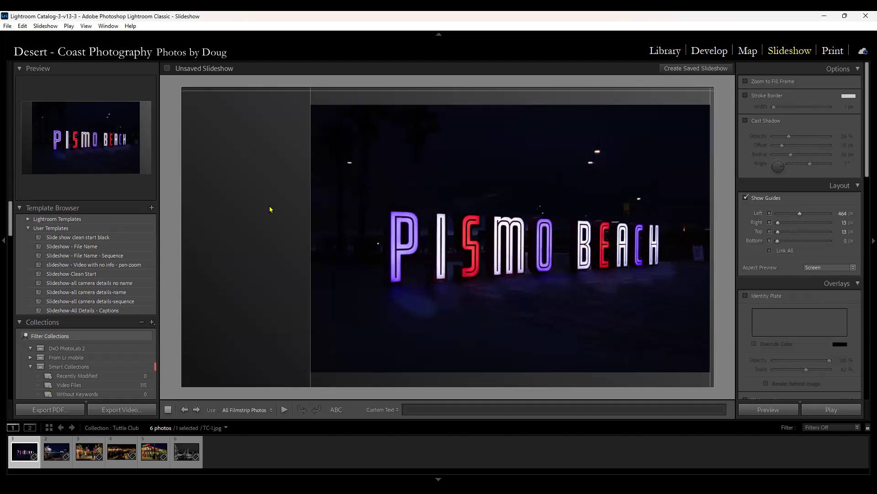
pyautogui.moveTo(799, 213); pyautogui.dragTo(770, 216)
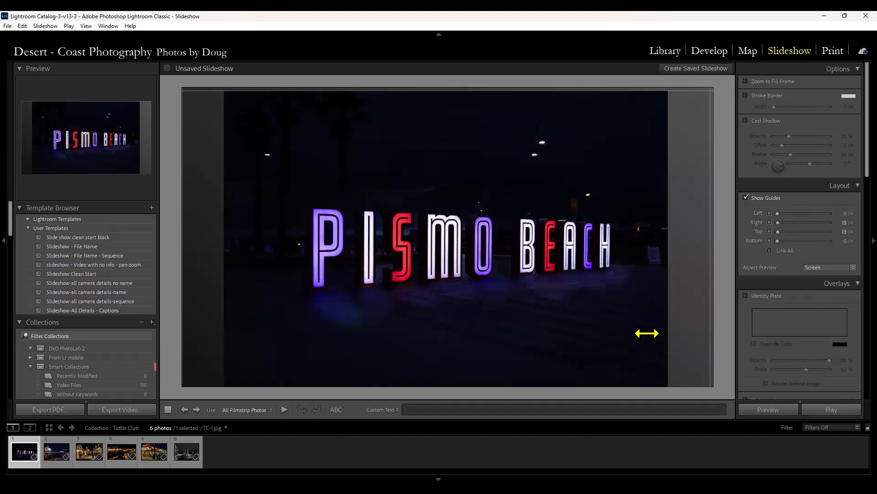
# Switch the backdrop's Color Wash off and back on to compare its effect
pyautogui.scroll(-3, 745, 292)
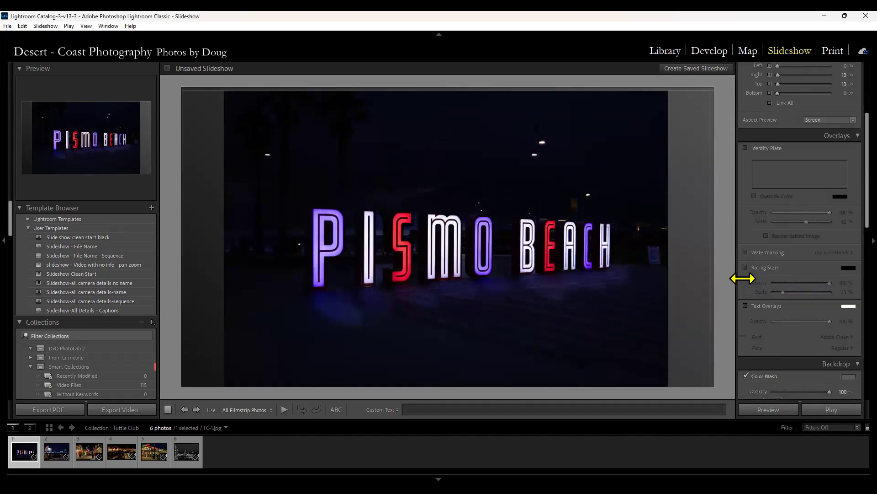
pyautogui.scroll(2, 742, 282)
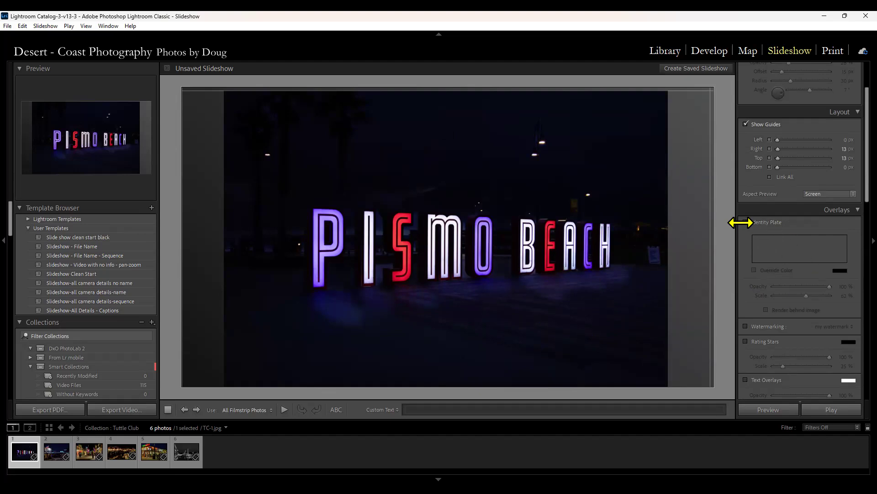
pyautogui.scroll(-3, 750, 290)
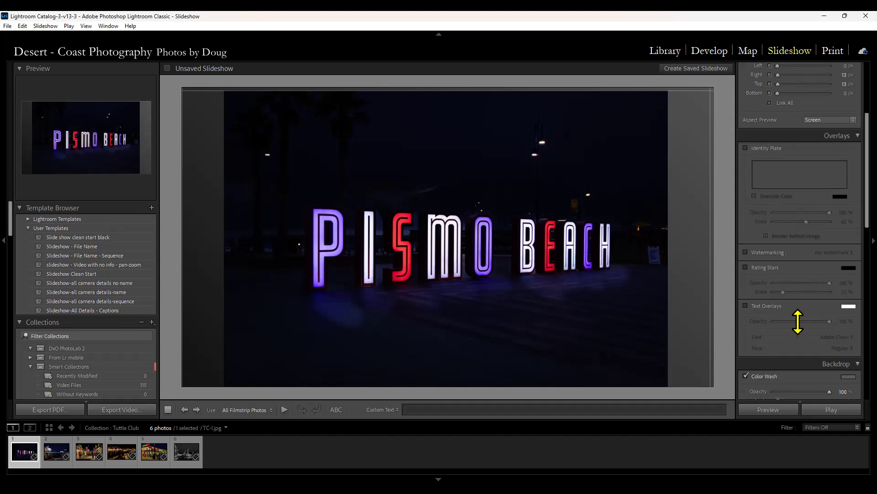
pyautogui.scroll(-2, 798, 321)
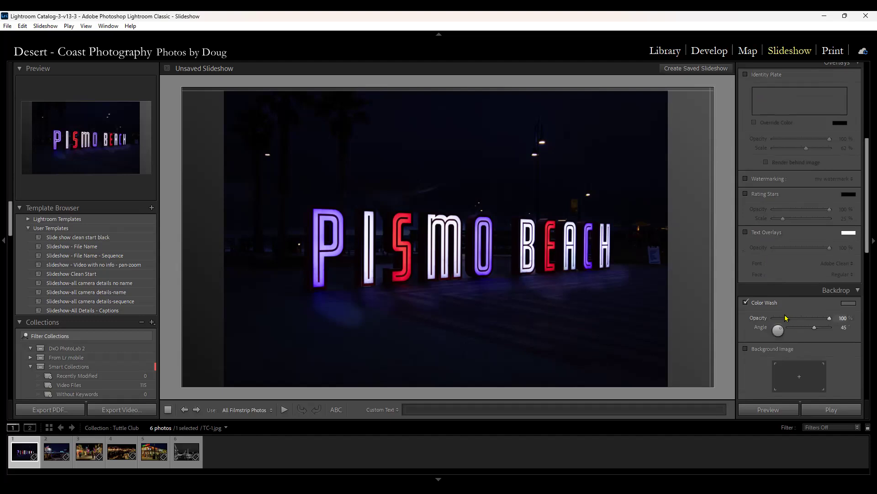
pyautogui.scroll(-2, 786, 318)
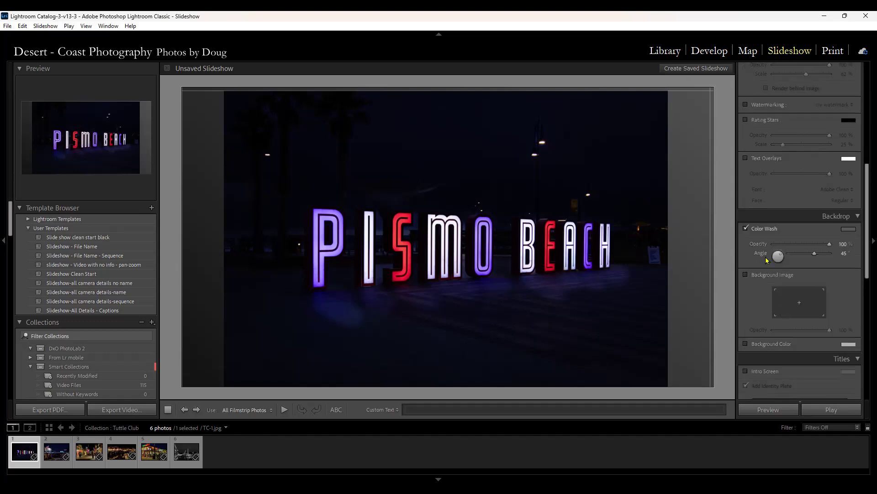
pyautogui.click(747, 229)
pyautogui.click(746, 228)
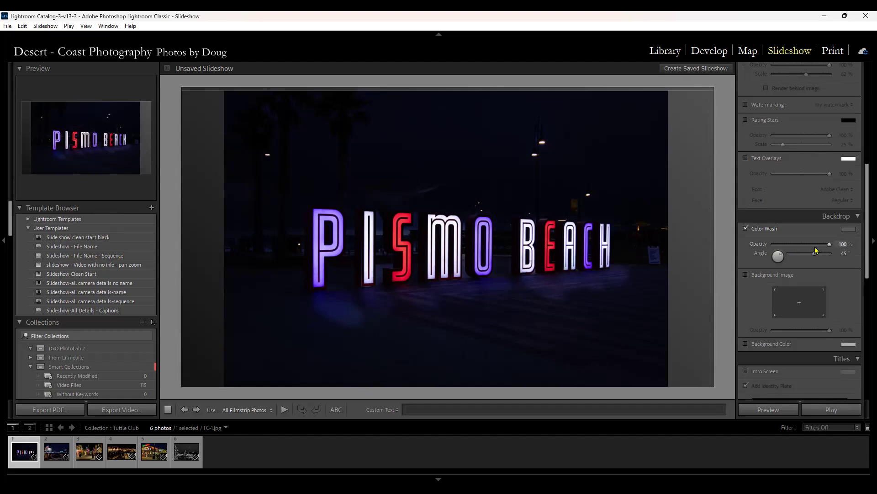
# Set the backdrop's Color Wash angle to 168 and its opacity to 0%, and disable Color Wash
pyautogui.moveTo(783, 260); pyautogui.dragTo(828, 254)
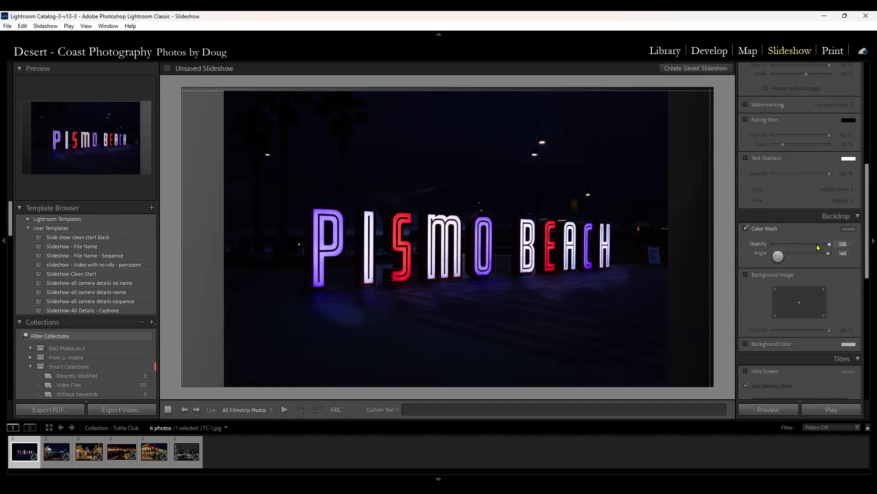
pyautogui.moveTo(829, 244); pyautogui.dragTo(743, 252)
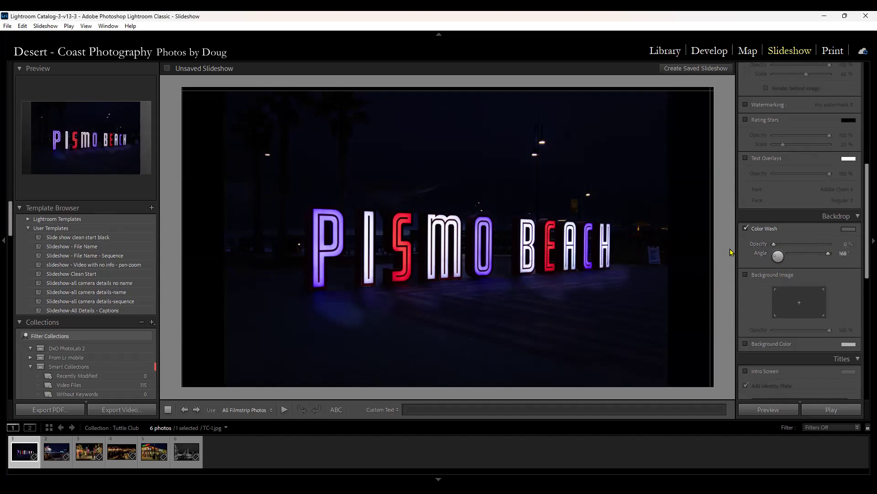
pyautogui.click(746, 228)
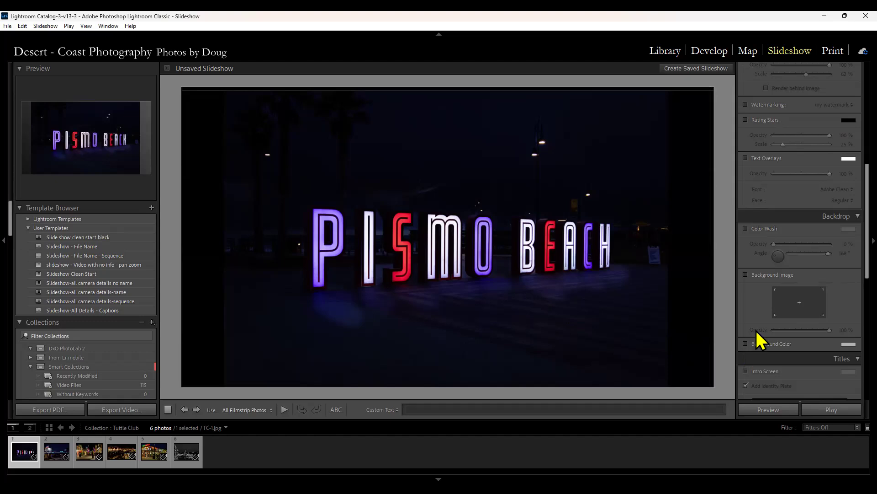
# Enable the intro screen and set its identity plate text to "Pismo Beach Trip 2024"
pyautogui.scroll(-3, 756, 330)
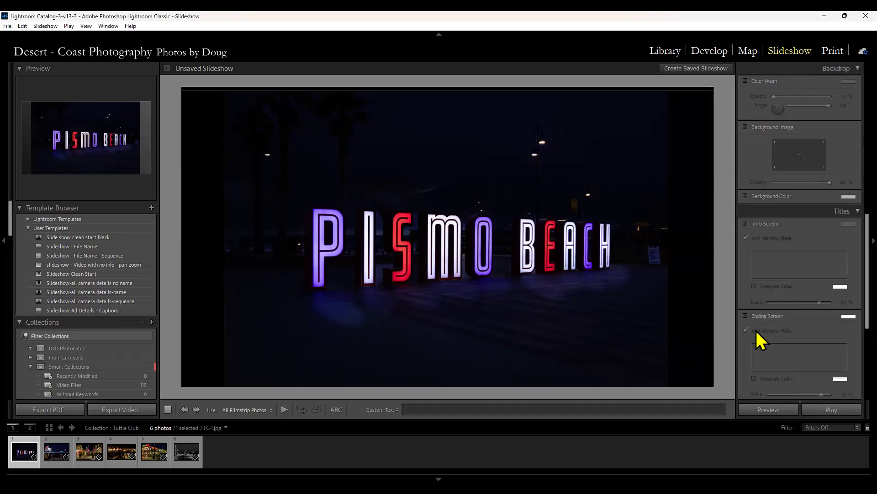
pyautogui.click(746, 223)
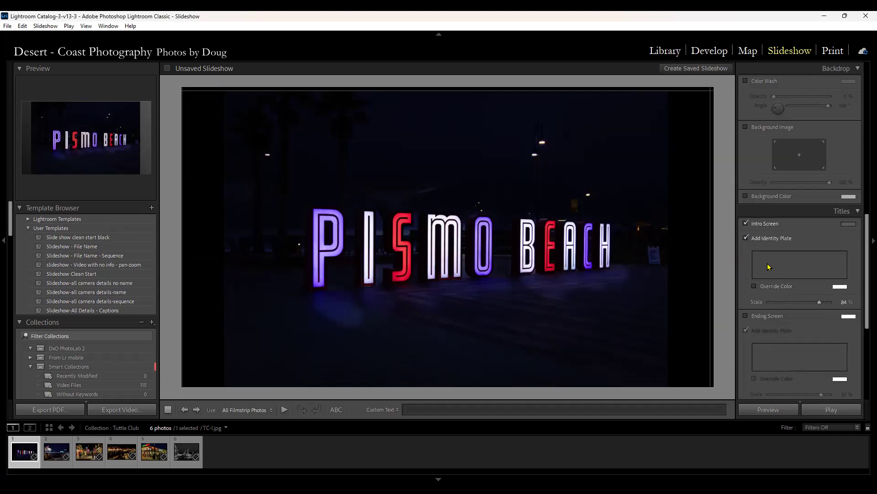
pyautogui.click(768, 267)
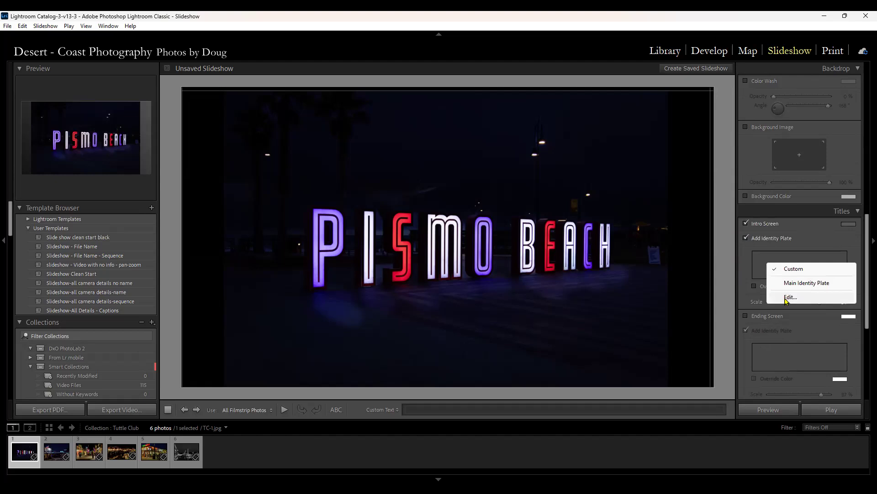
pyautogui.click(787, 298)
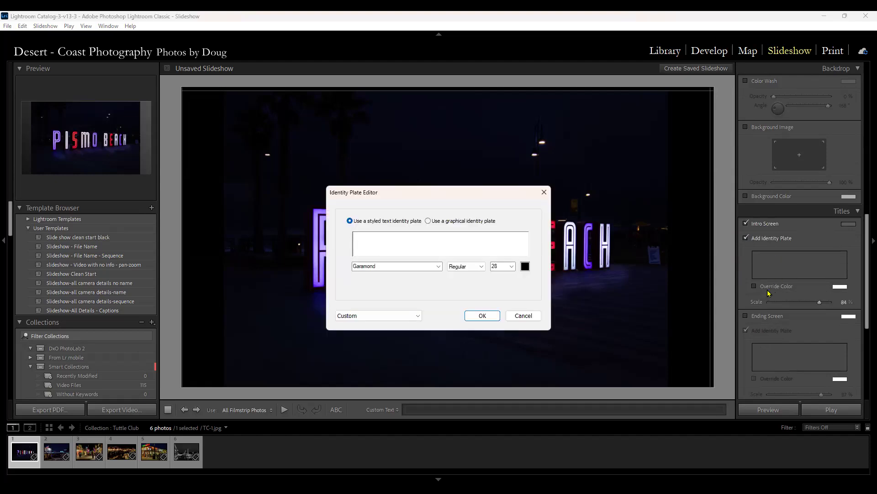
pyautogui.write('Pismo Beach Trip 2024')
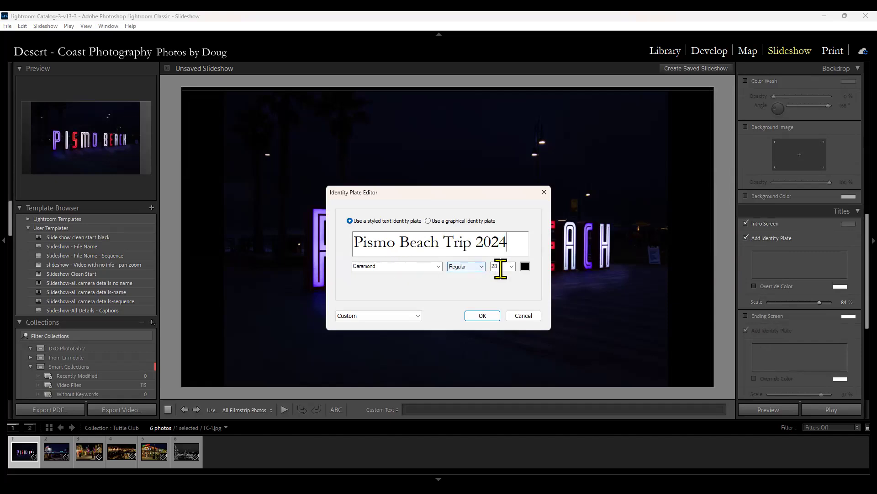
pyautogui.click(484, 316)
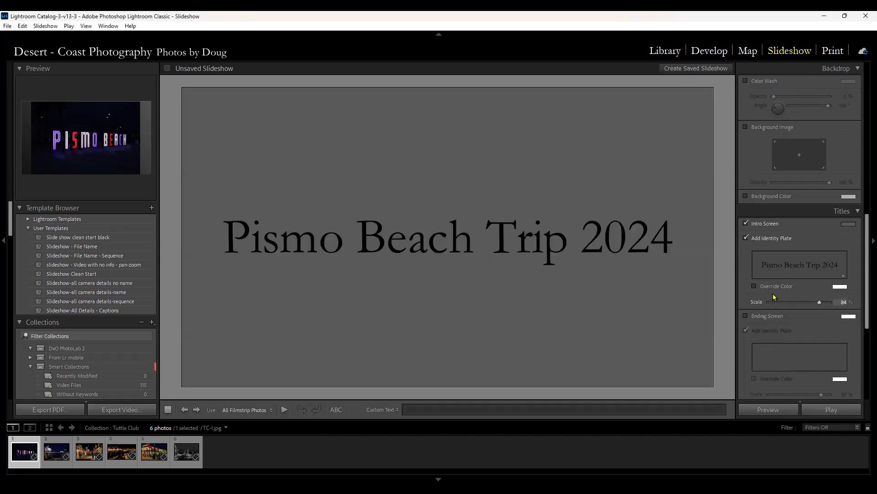
# Enable the ending screen and set its identity plate text to "End of our trip"
pyautogui.click(747, 316)
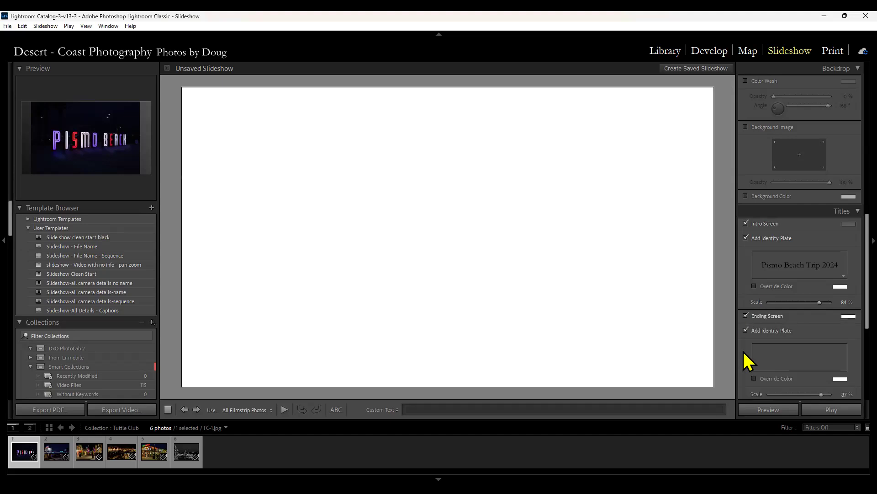
pyautogui.click(766, 355)
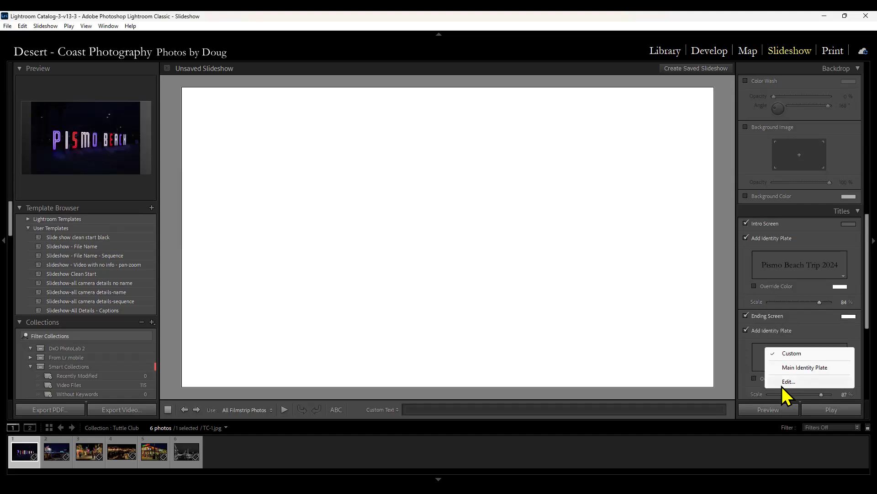
pyautogui.click(783, 383)
pyautogui.write('End of our trip')
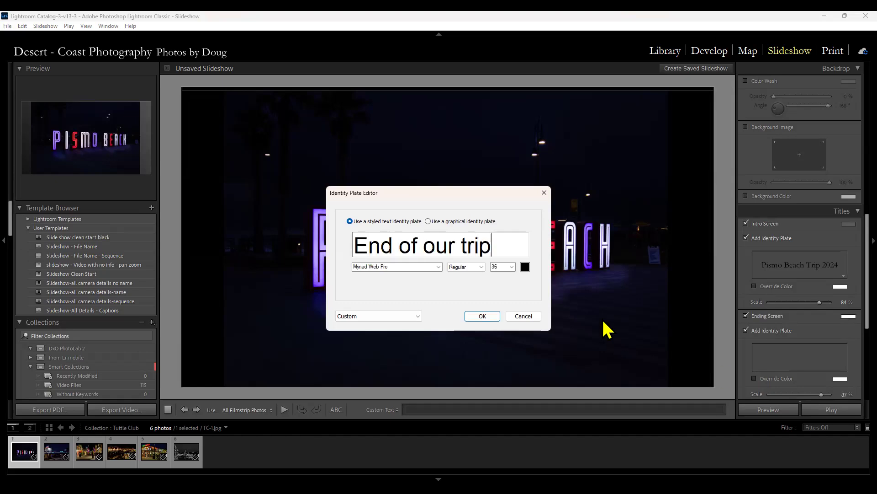
pyautogui.click(484, 317)
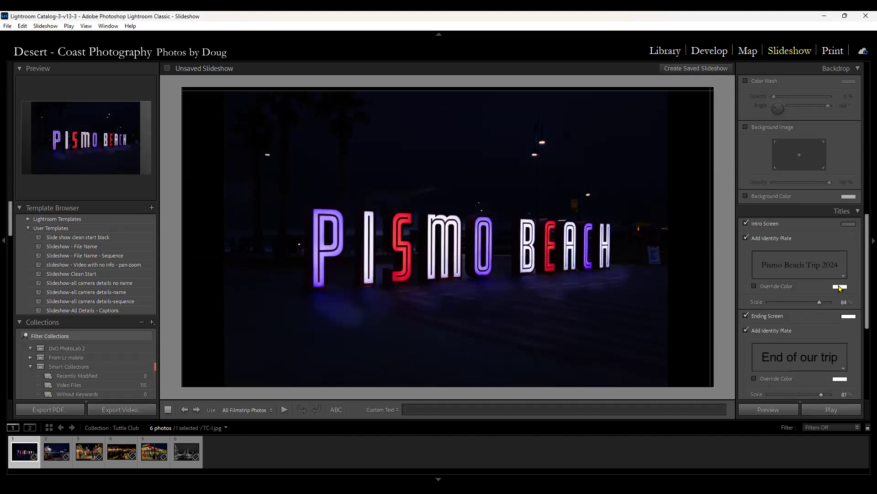
pyautogui.click(807, 280)
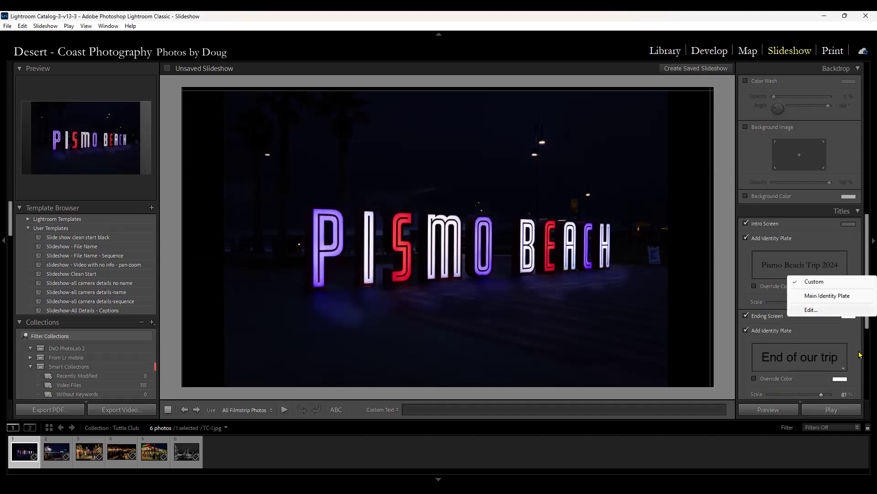
pyautogui.click(862, 261)
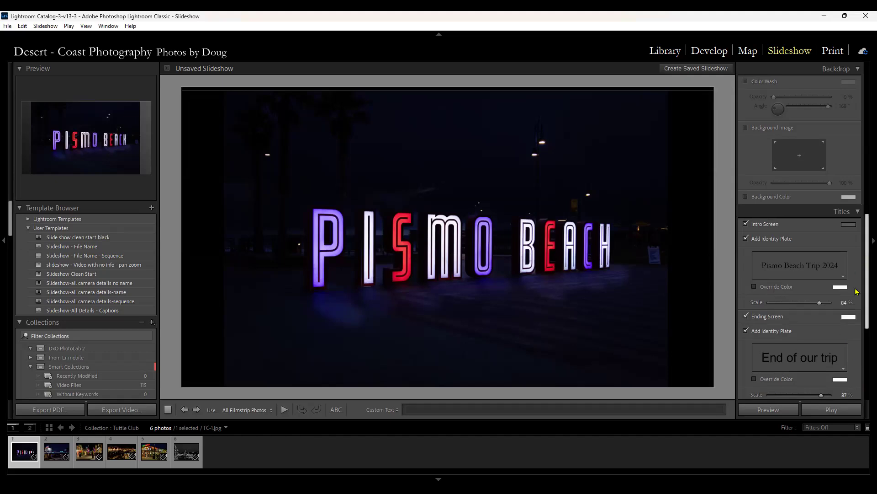
# Set the slideshow playback mode to Automatic
pyautogui.moveTo(863, 328); pyautogui.dragTo(865, 397)
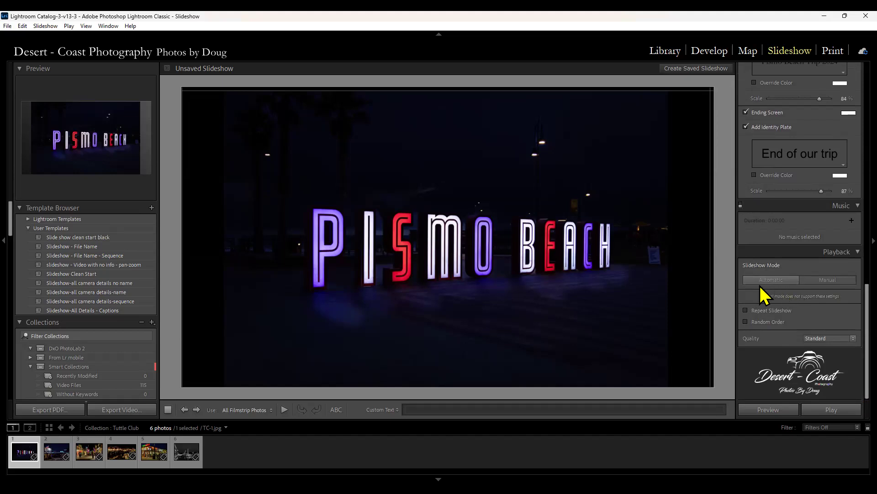
pyautogui.click(761, 281)
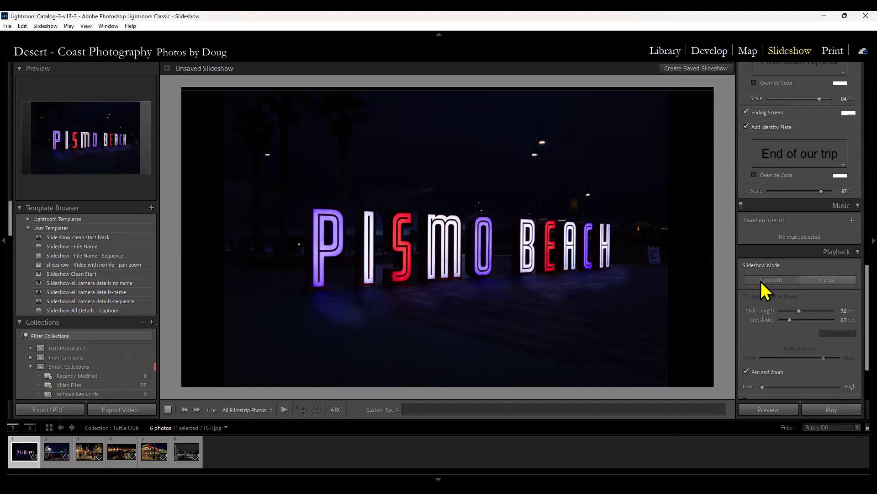
# Compare the playback options of the Manual and Automatic slideshow modes, finishing on Automatic
pyautogui.click(831, 277)
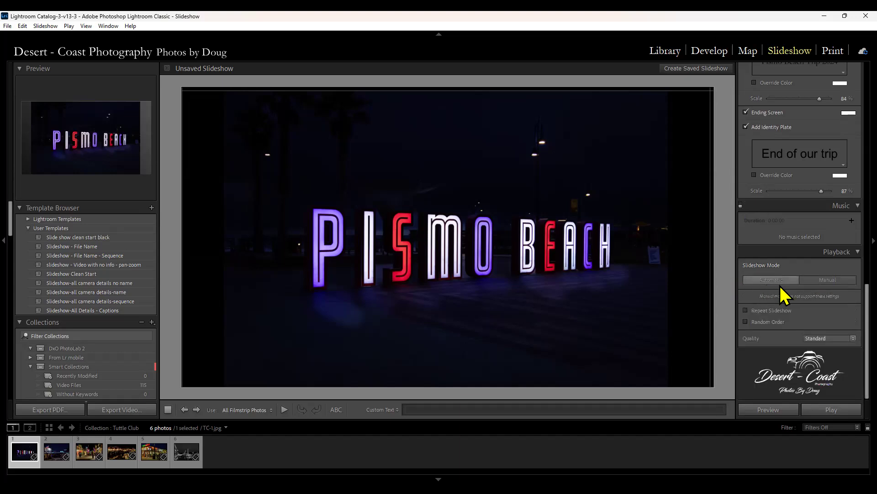
pyautogui.click(768, 281)
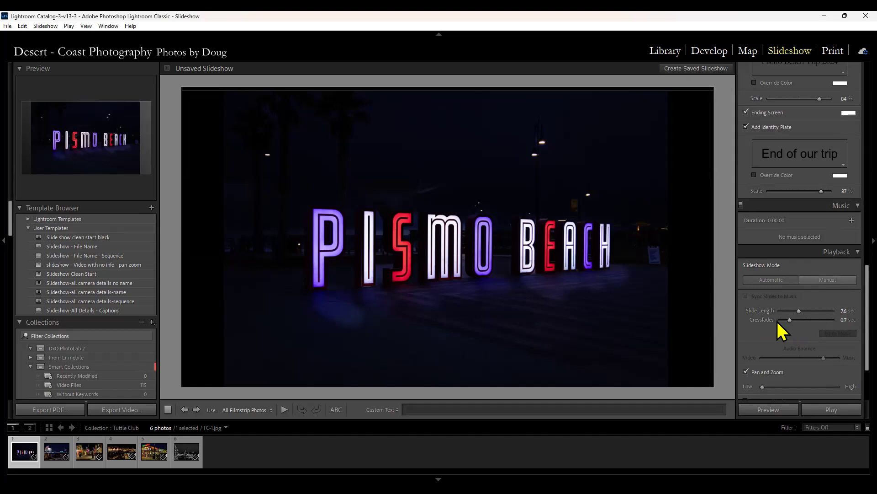
pyautogui.click(820, 278)
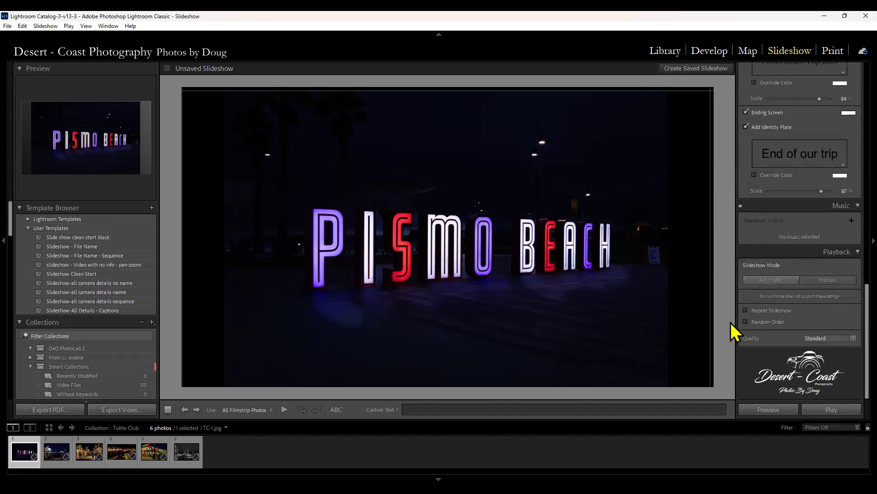
pyautogui.click(771, 282)
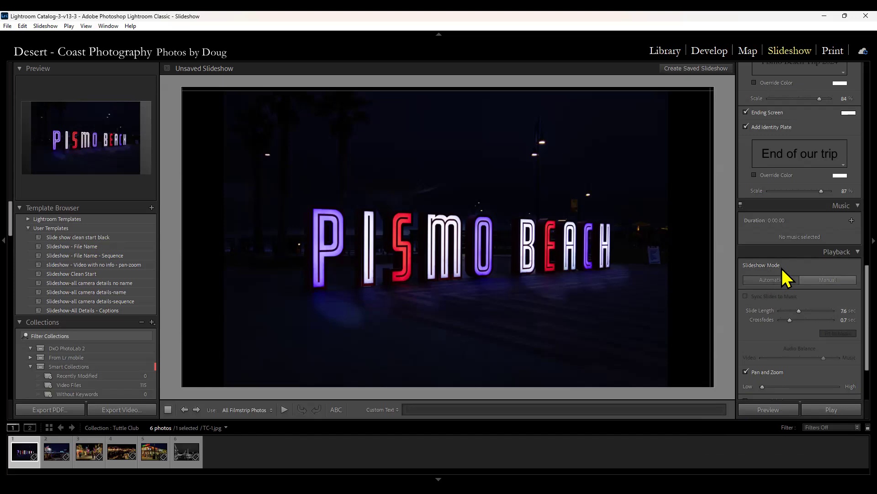
# Check the music file chooser and the playback quality choices without changing either
pyautogui.click(851, 221)
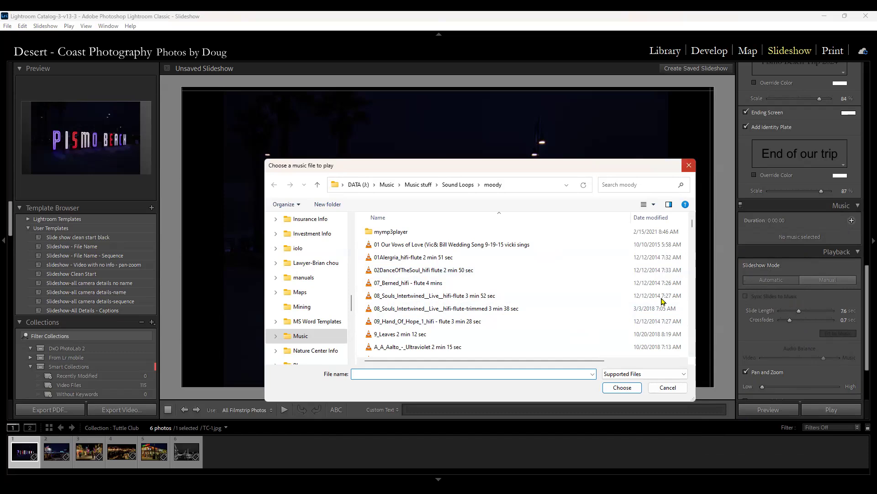
pyautogui.press('Escape')
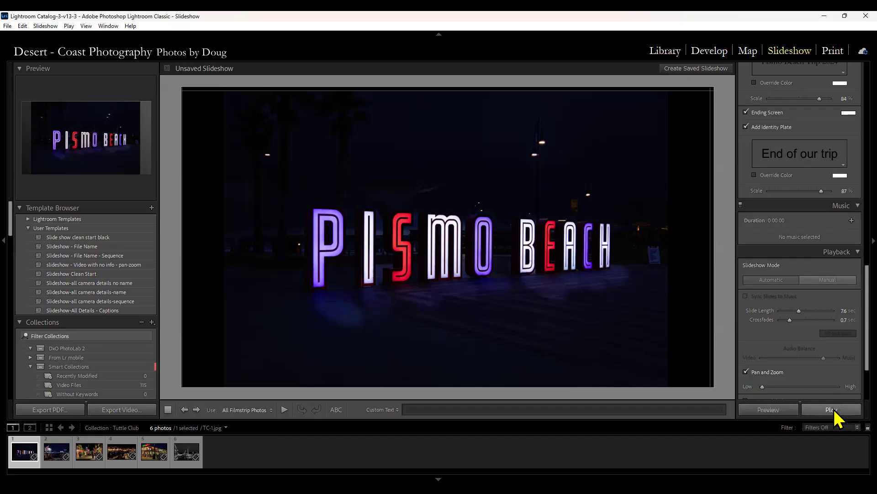
pyautogui.scroll(-3, 833, 375)
pyautogui.scroll(-1, 841, 383)
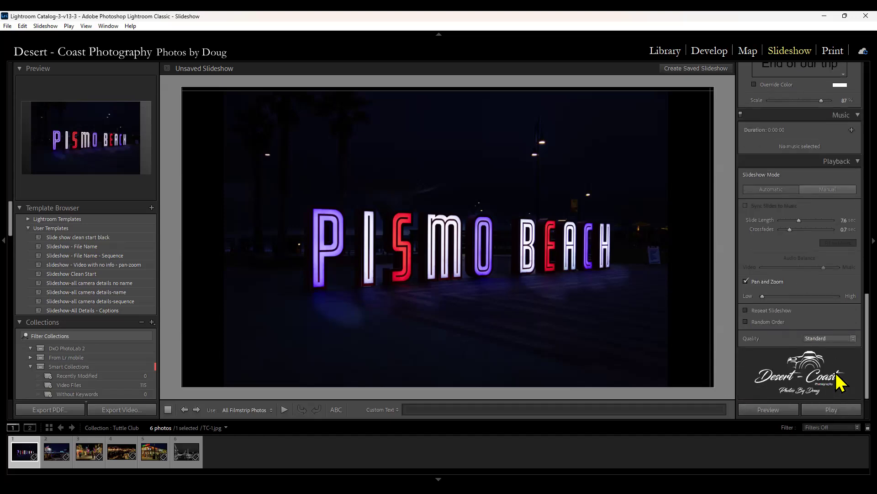
pyautogui.click(841, 341)
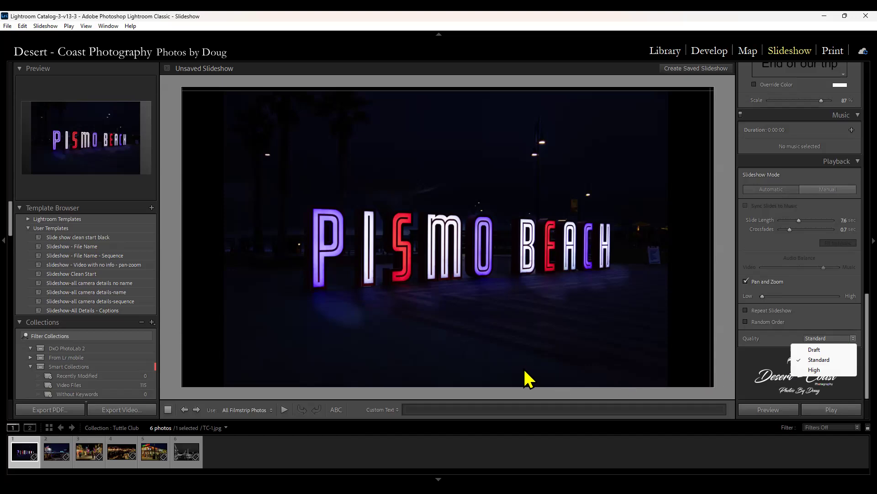
pyautogui.click(727, 363)
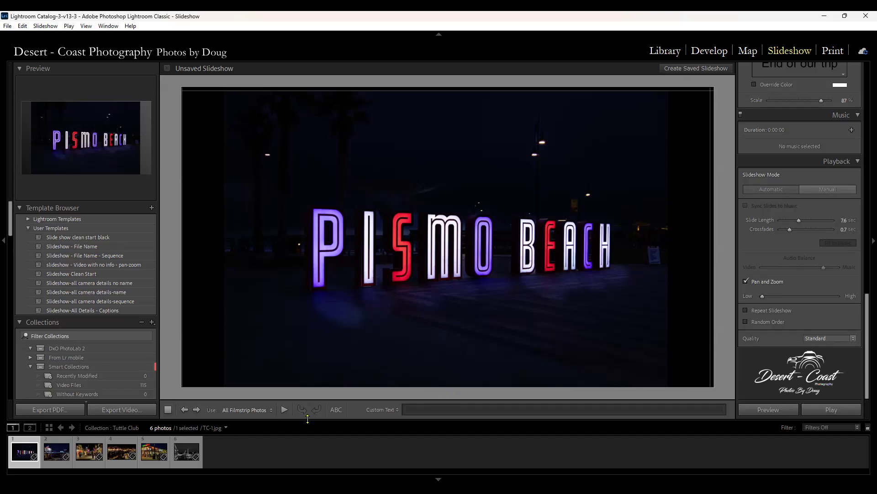
# Add a text overlay to the slide and try the Equipment and Date presets for it
pyautogui.click(337, 414)
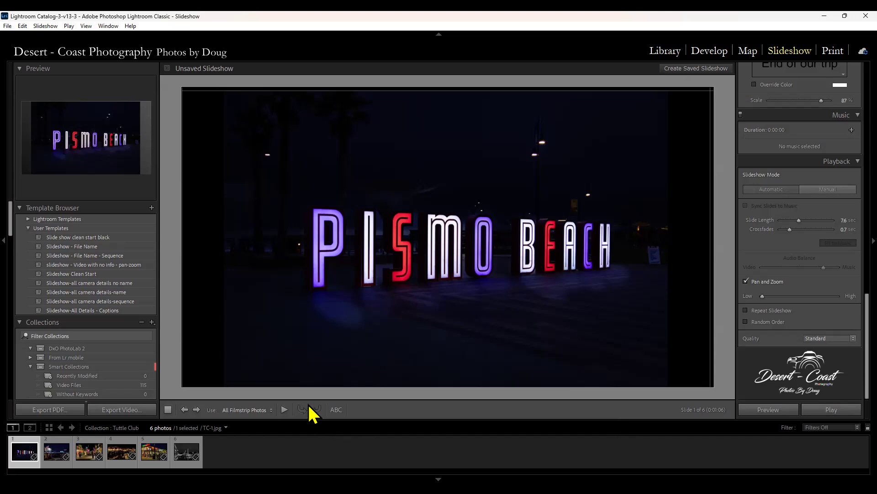
pyautogui.click(338, 413)
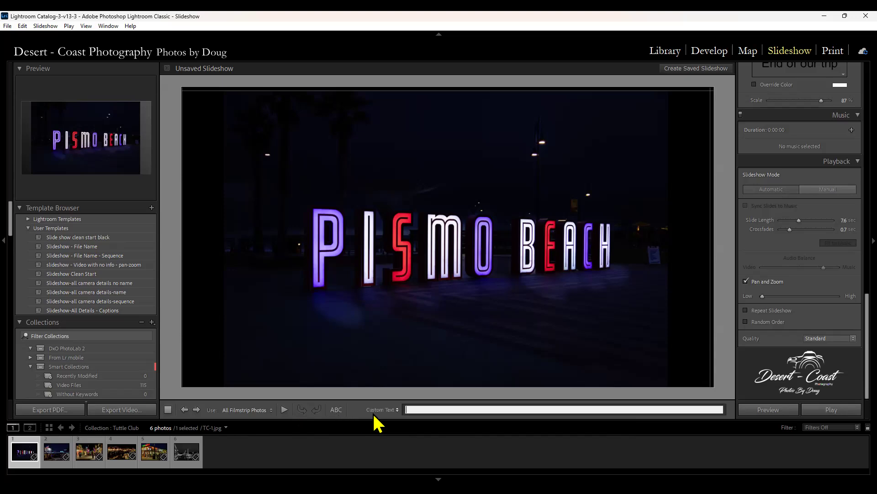
pyautogui.click(398, 410)
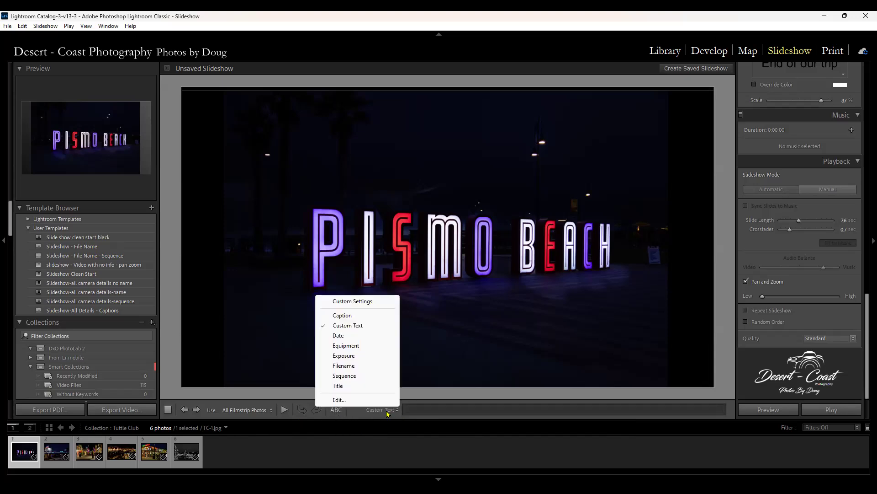
pyautogui.click(346, 347)
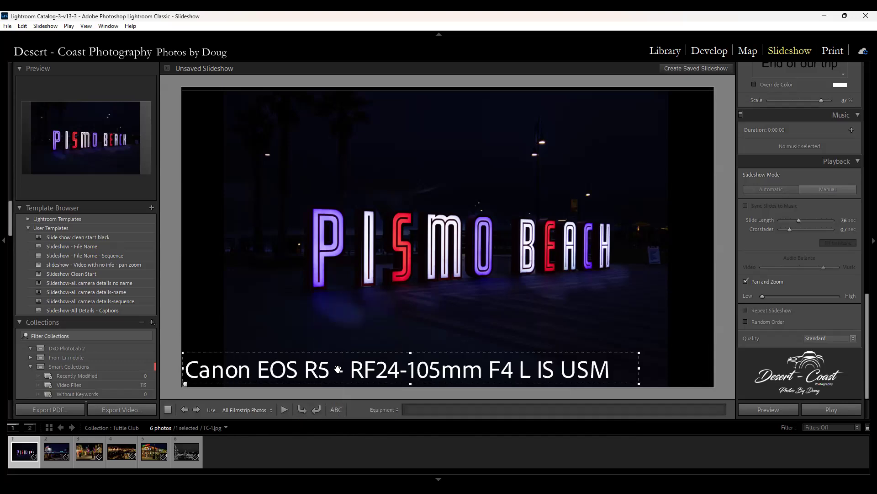
pyautogui.click(397, 410)
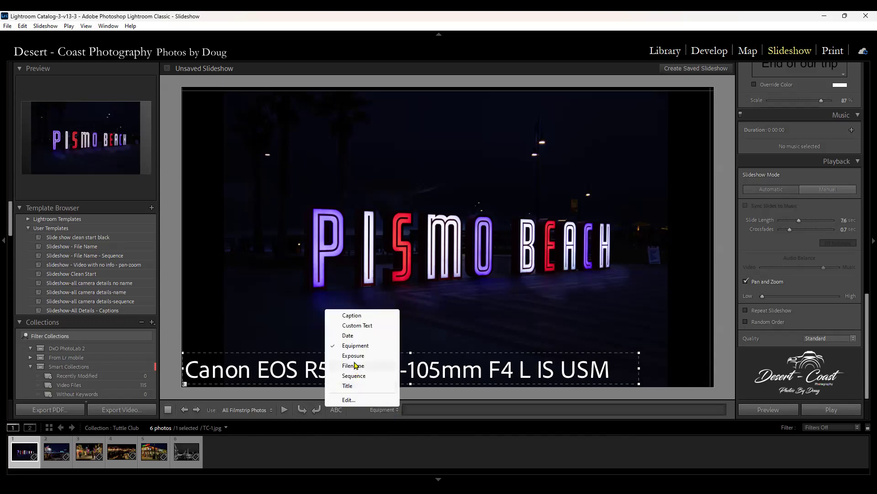
pyautogui.click(347, 336)
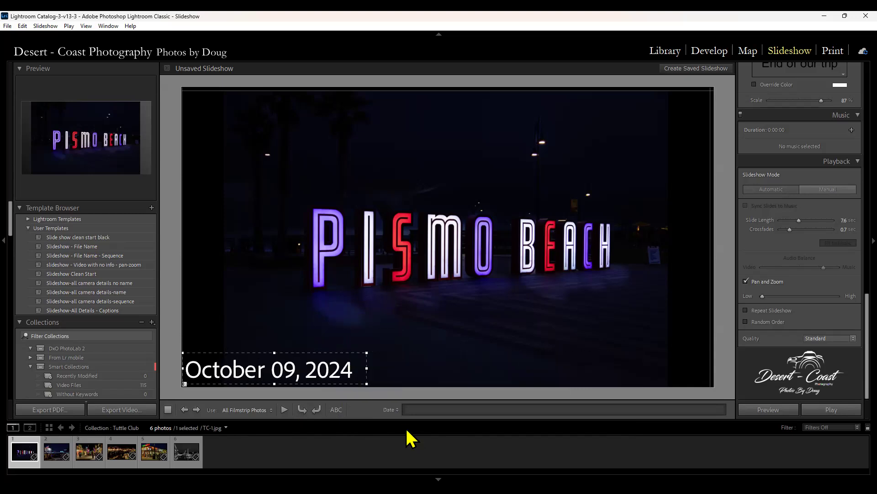
# Open the Text Template Editor for the date overlay and close it without changes
pyautogui.click(397, 410)
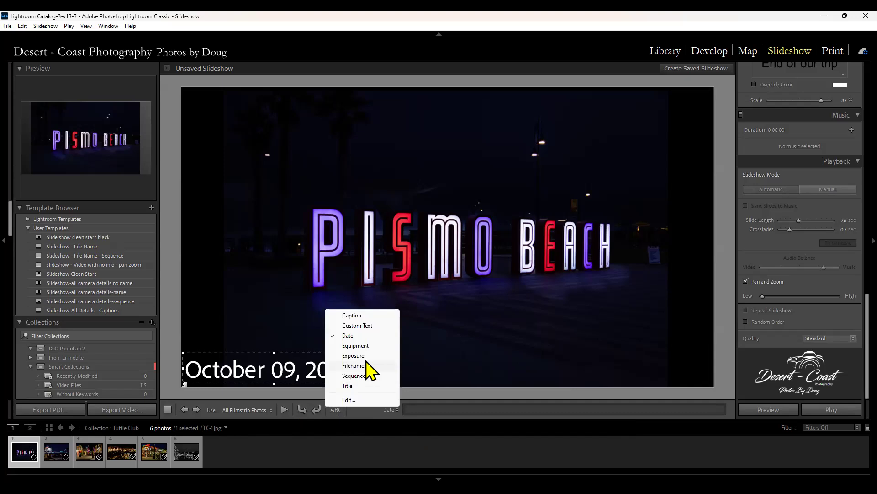
pyautogui.click(357, 400)
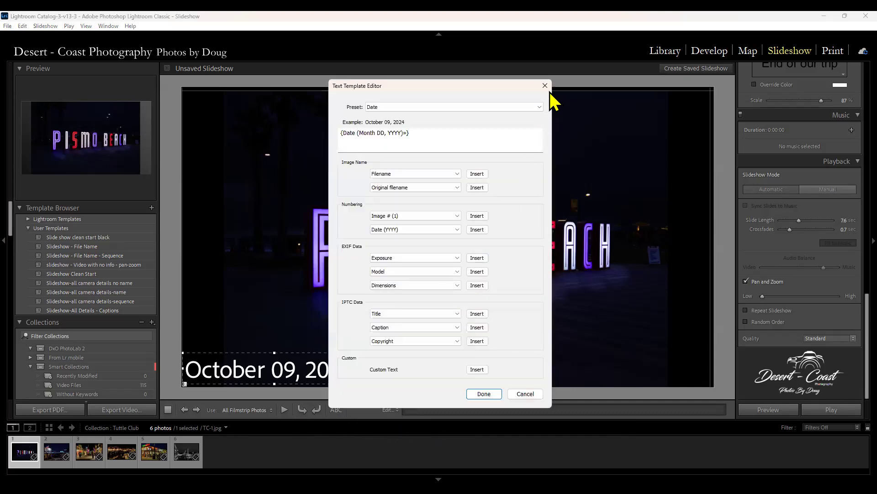
pyautogui.click(549, 90)
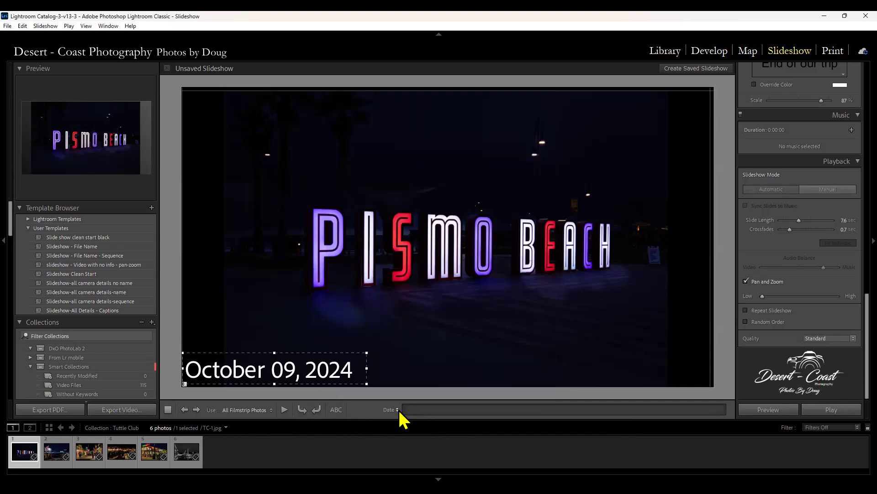
# Change the overlay to custom text reading "trip to pismo" and place it above the Pismo Beach sign
pyautogui.click(397, 410)
pyautogui.click(354, 324)
pyautogui.click(418, 408)
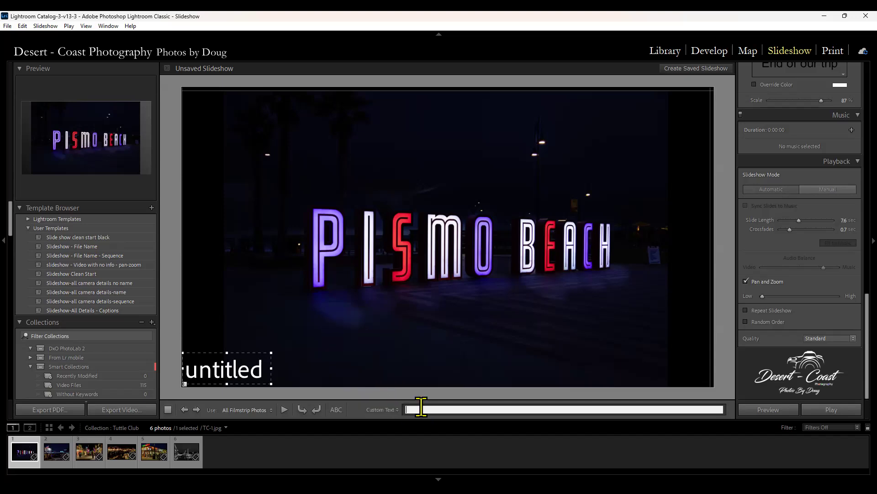
pyautogui.write('trip to pismo')
pyautogui.press('Return')
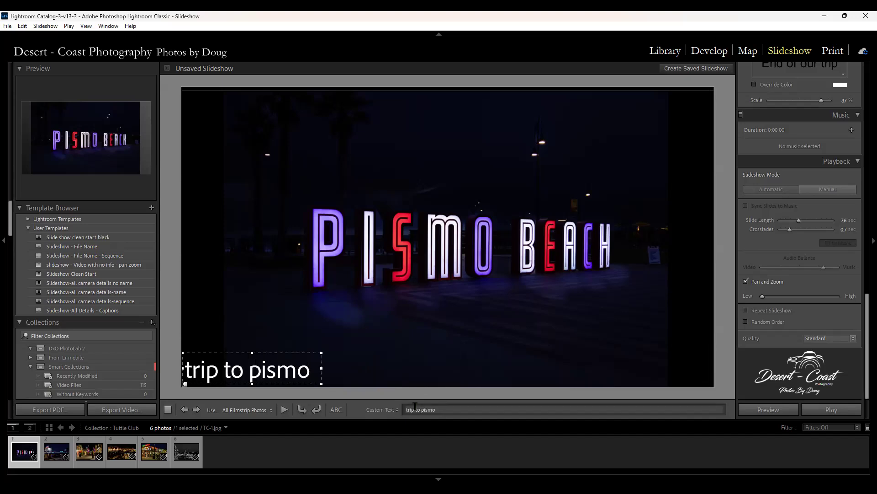
pyautogui.moveTo(297, 371); pyautogui.dragTo(569, 359)
pyautogui.moveTo(594, 344); pyautogui.dragTo(476, 137)
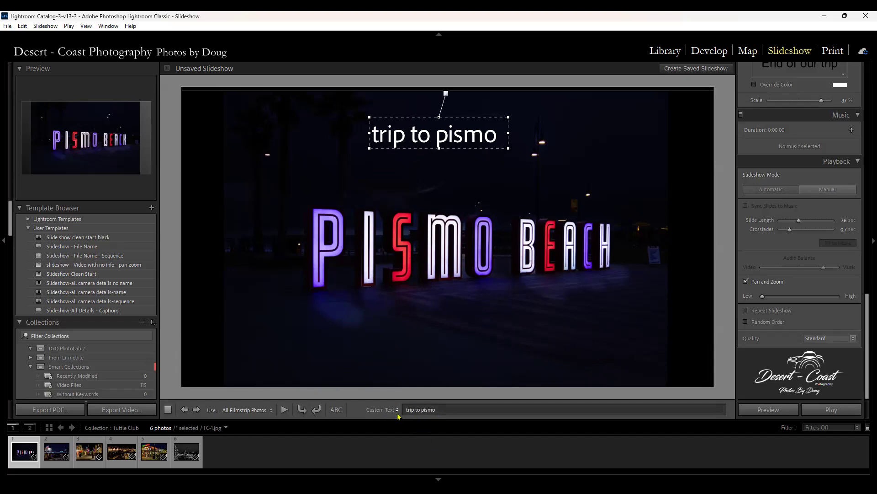
# Add a second custom text overlay reading "October 2024" and place it beside "trip to pismo", near the slide's upper left corner
pyautogui.click(385, 406)
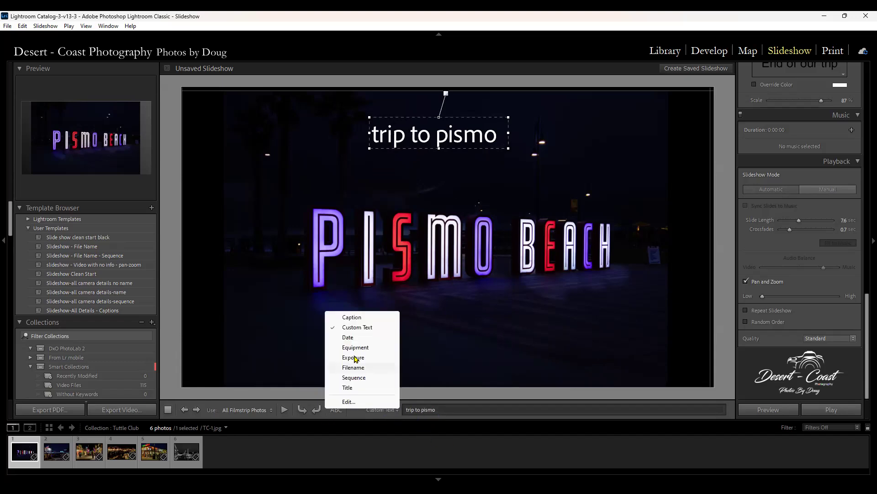
pyautogui.click(343, 332)
pyautogui.click(336, 329)
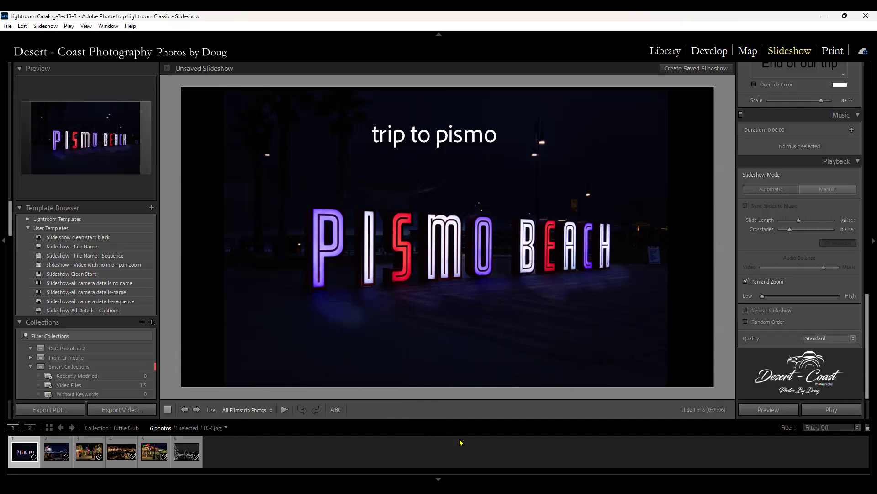
pyautogui.click(337, 410)
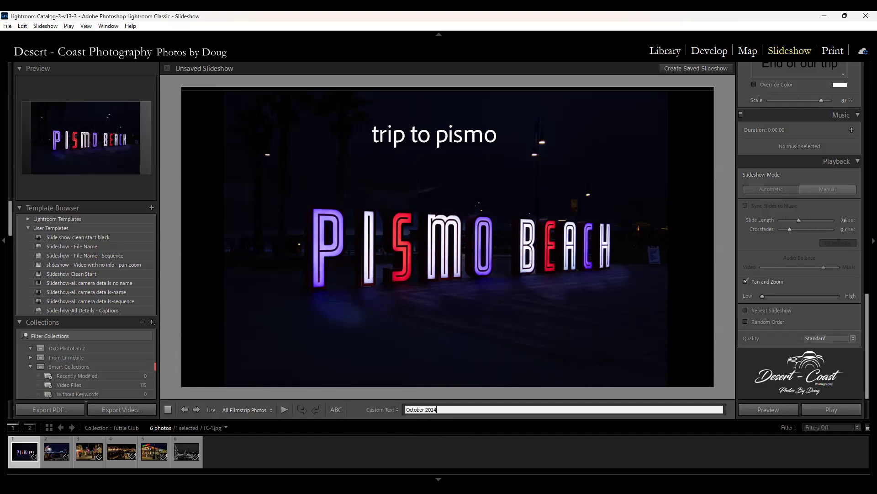
pyautogui.press('Return')
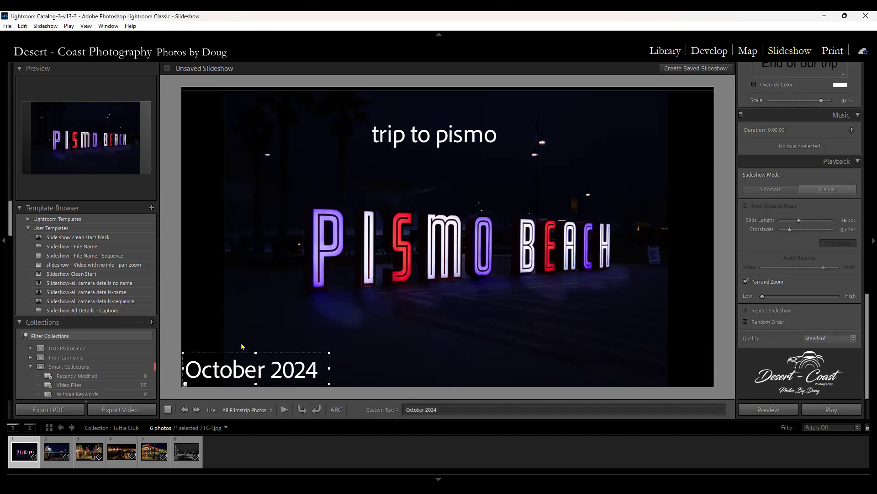
pyautogui.moveTo(276, 363); pyautogui.dragTo(297, 115)
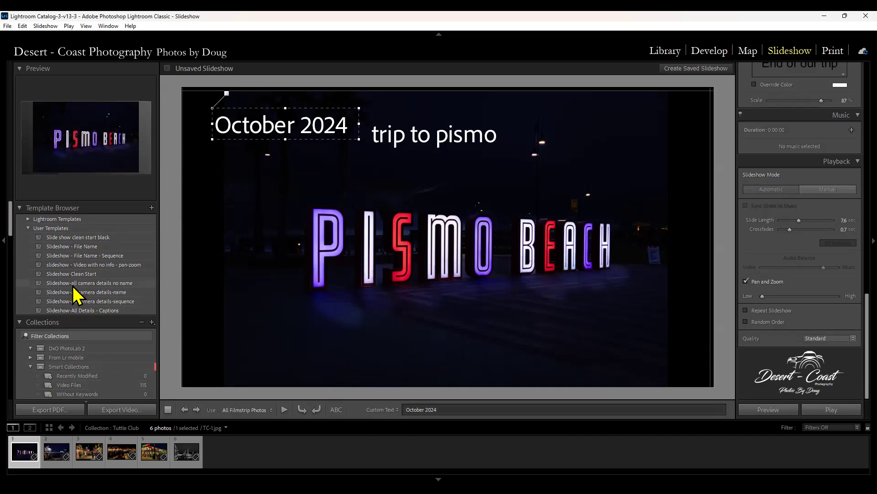
# Try several user templates on the slideshow, including clean start black, File Name - Sequence, and all camera details with and without the name
pyautogui.click(76, 237)
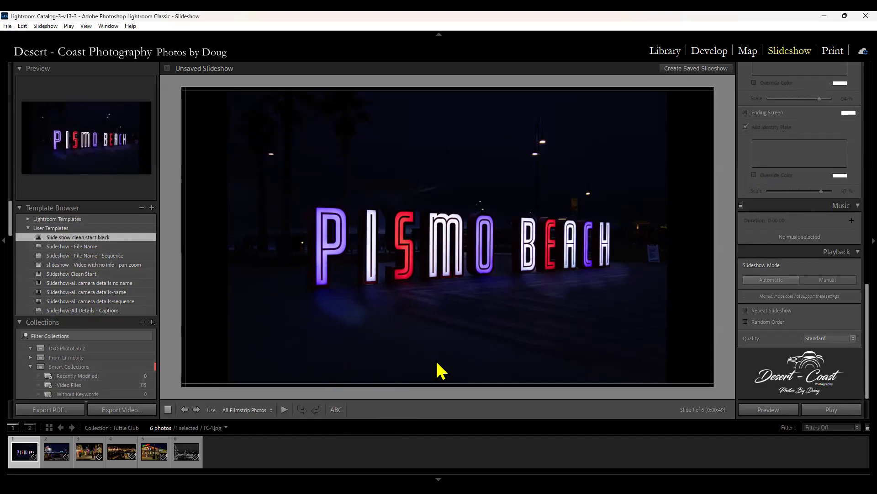
pyautogui.click(88, 255)
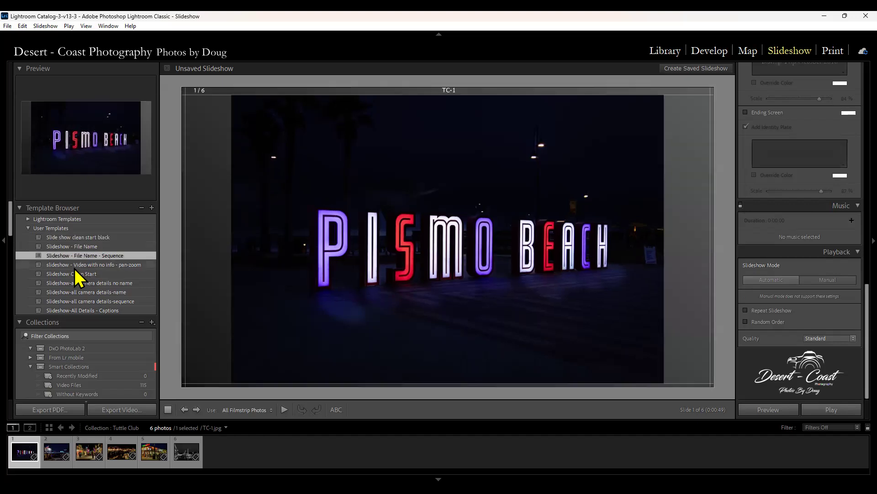
pyautogui.click(75, 268)
pyautogui.click(76, 256)
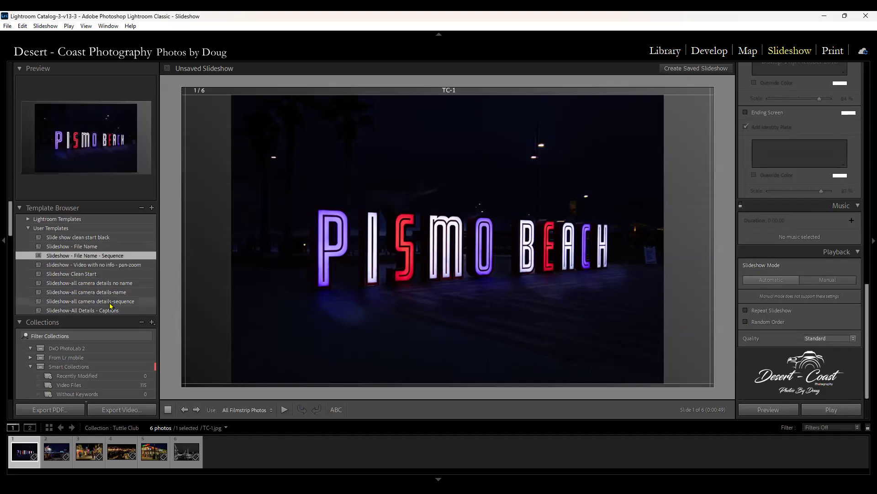
pyautogui.click(79, 284)
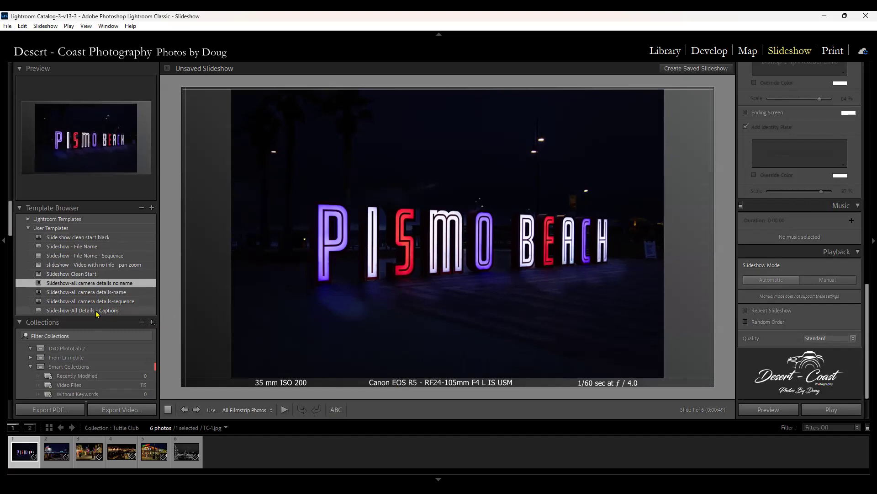
pyautogui.click(97, 314)
pyautogui.click(89, 294)
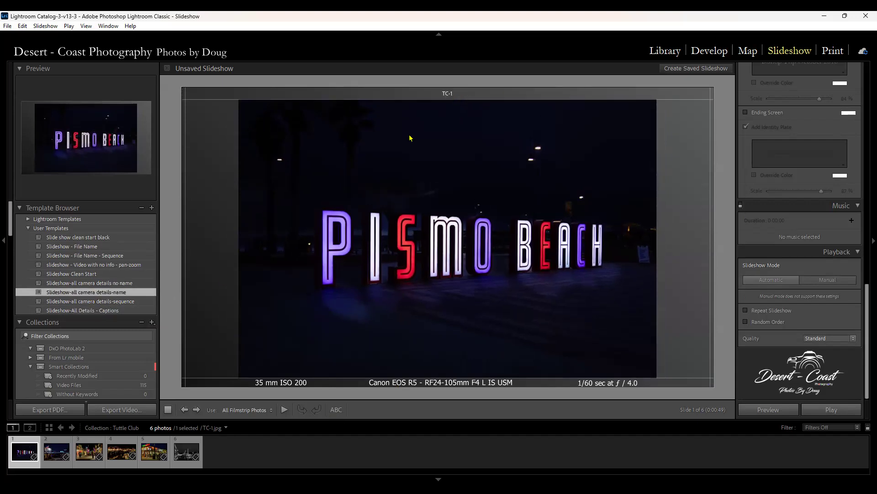
# Apply the "Slideshow-all camera details no name" user template and set the slideshow mode to Automatic
pyautogui.click(91, 282)
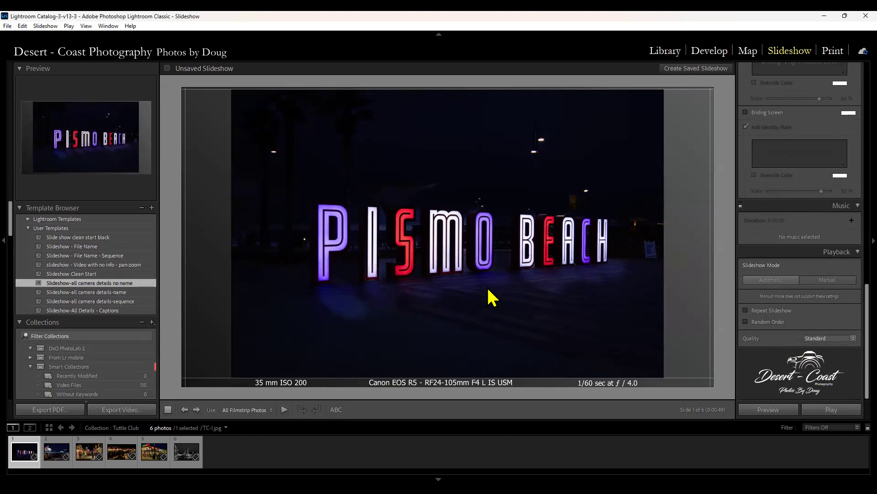
pyautogui.click(776, 282)
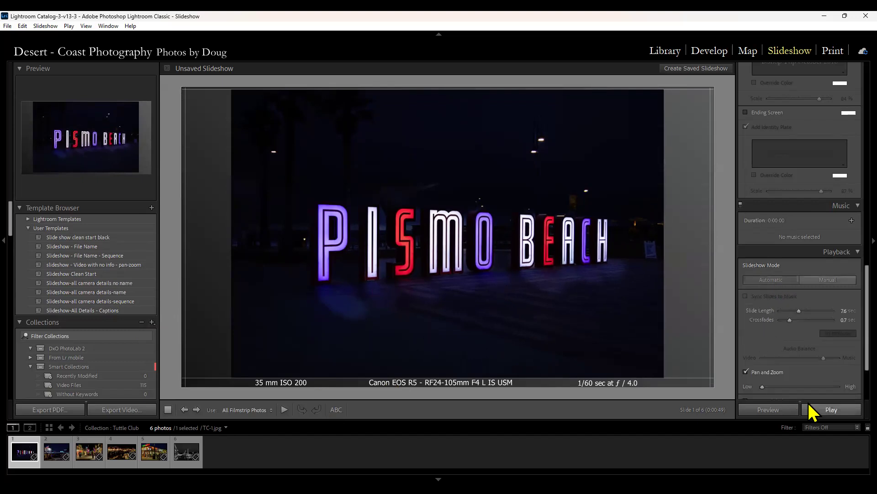
# Preview the slideshow in the workspace, cancel the preview preparation, and return to the first slide
pyautogui.scroll(-3, 821, 361)
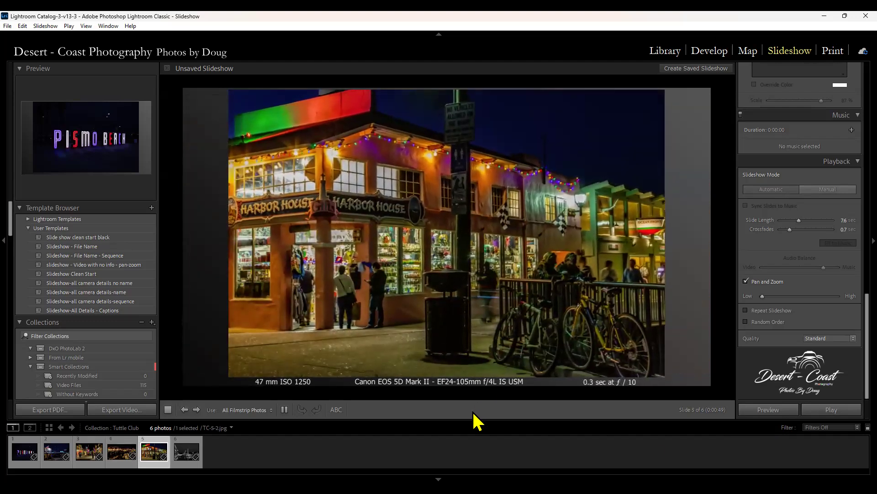
pyautogui.click(772, 408)
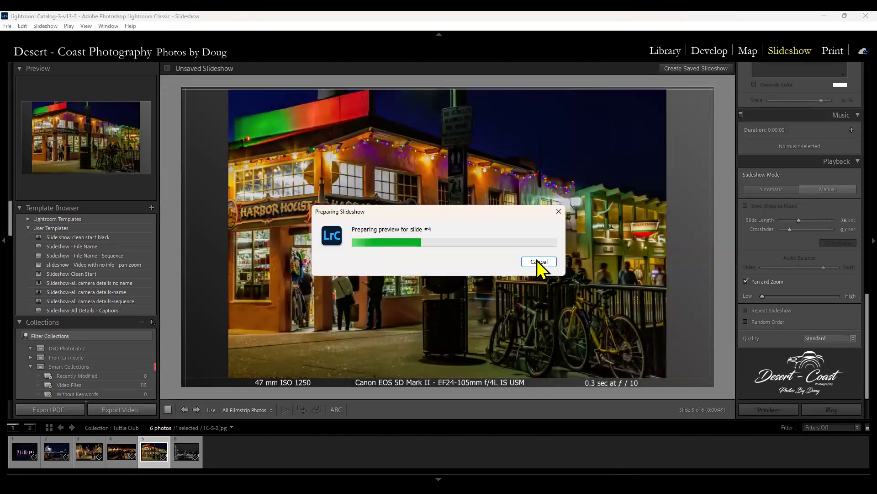
pyautogui.click(25, 452)
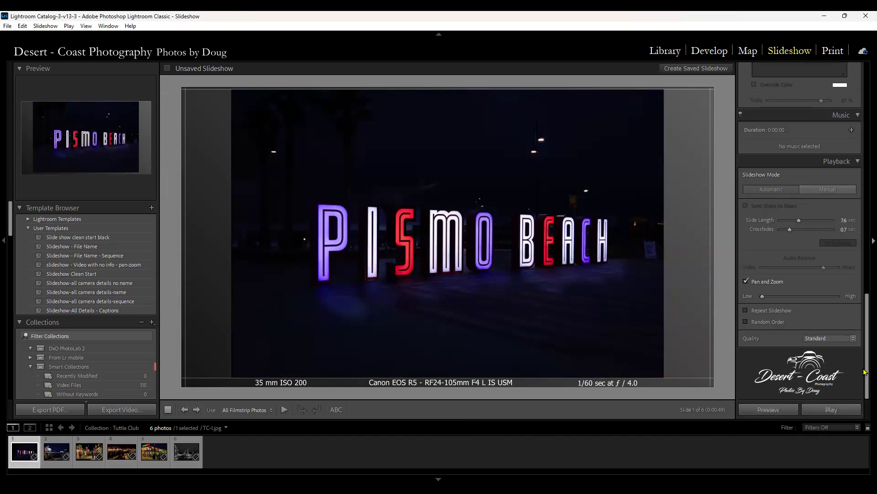
# Enable the slideshow's intro screen and ending screen in the title settings
pyautogui.moveTo(865, 374); pyautogui.dragTo(858, 167)
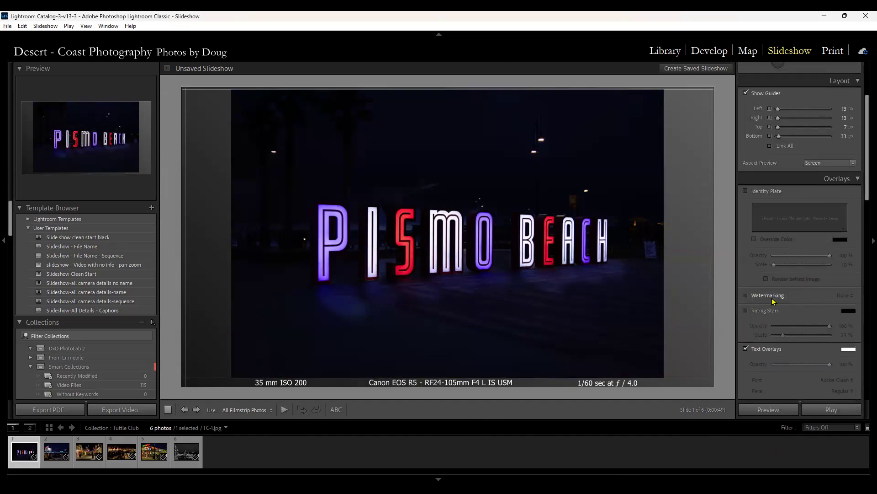
pyautogui.scroll(-7, 763, 320)
pyautogui.click(746, 253)
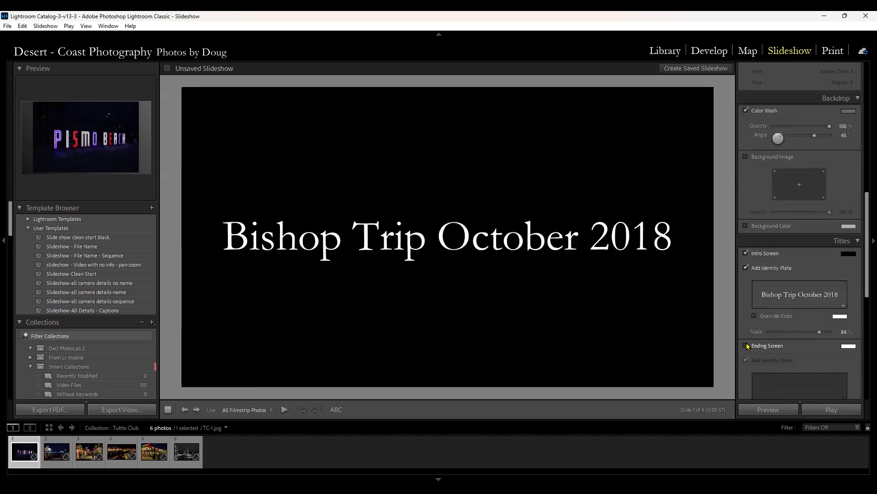
pyautogui.click(745, 346)
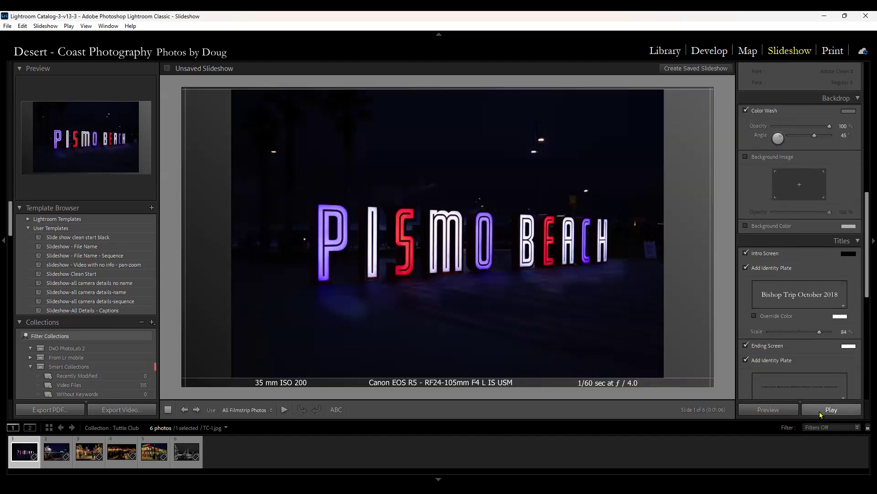
# Play the slideshow full screen through to the ending title, exit, and step back through the slides to the second one
pyautogui.click(819, 414)
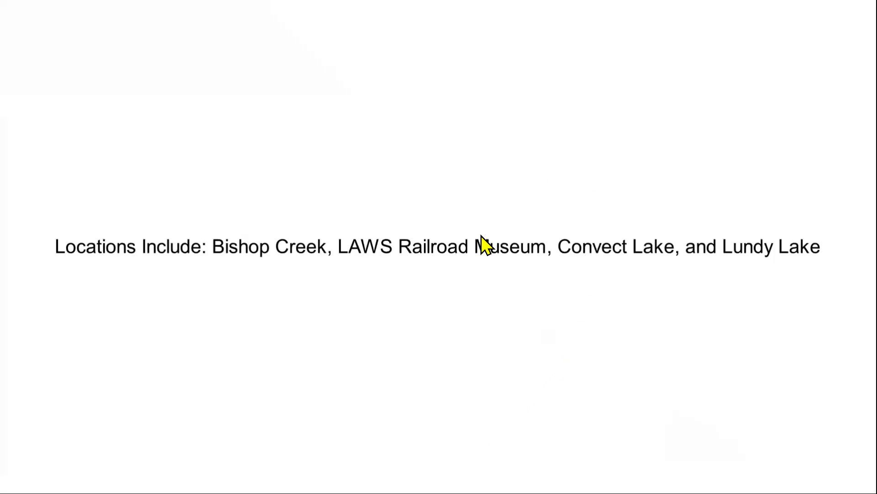
pyautogui.press('Escape')
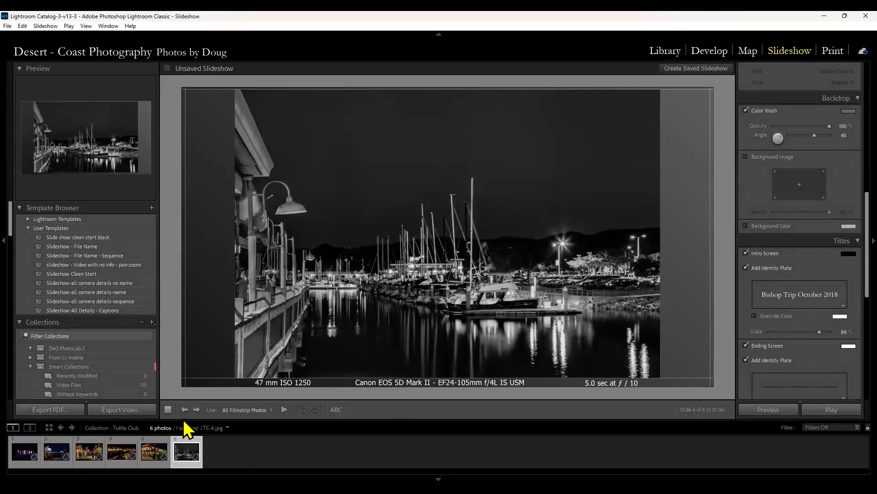
pyautogui.click(153, 455)
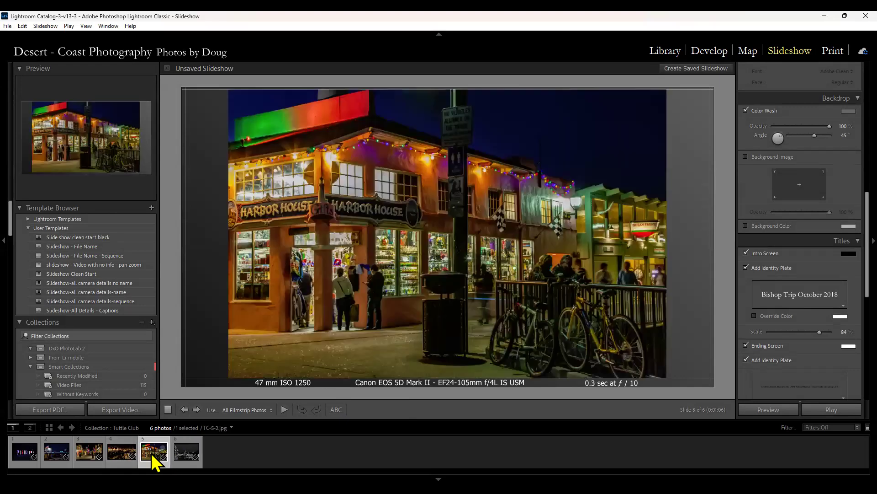
pyautogui.click(122, 459)
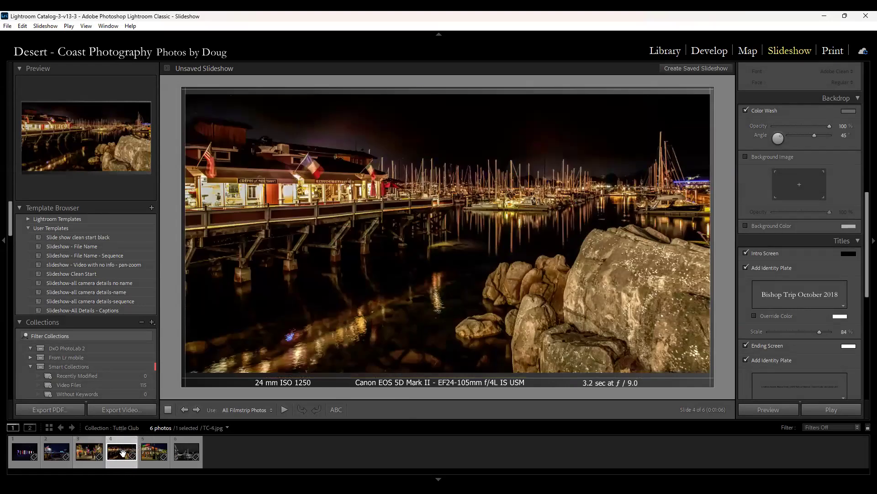
pyautogui.click(89, 451)
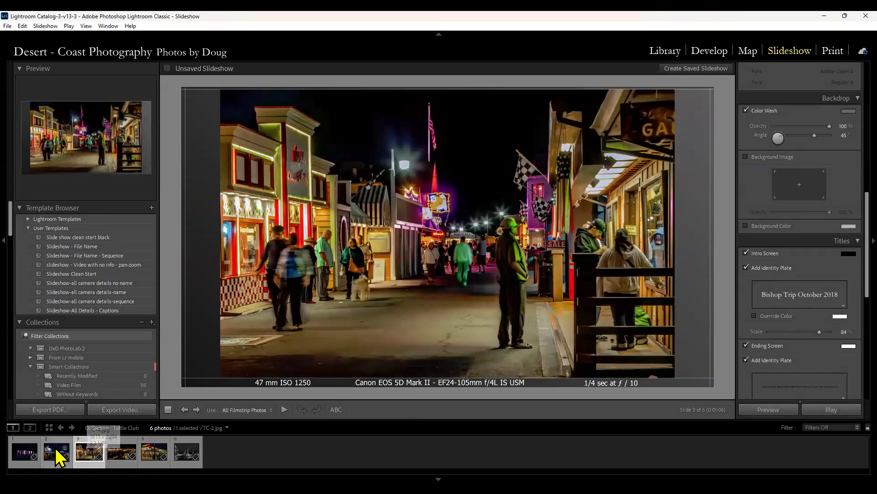
pyautogui.click(51, 455)
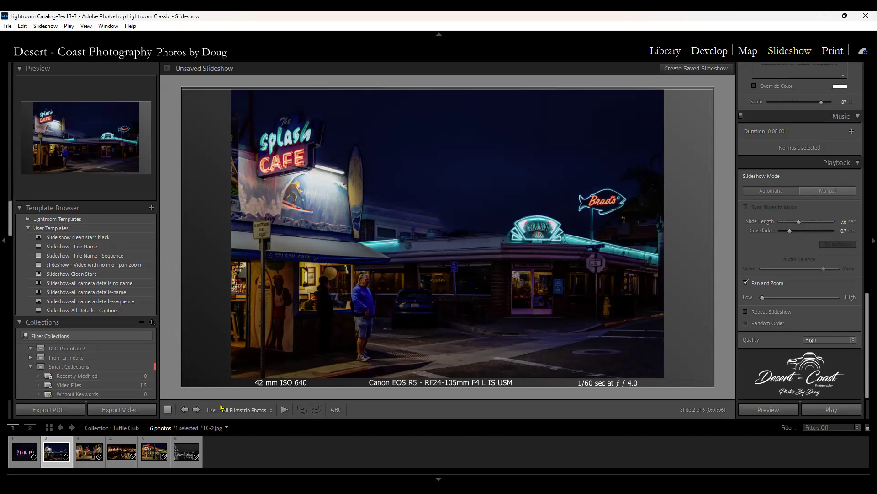
# Switch to the Library module and look through the collections, catalog sources and folders on the Photography (F:) drive
pyautogui.click(672, 68)
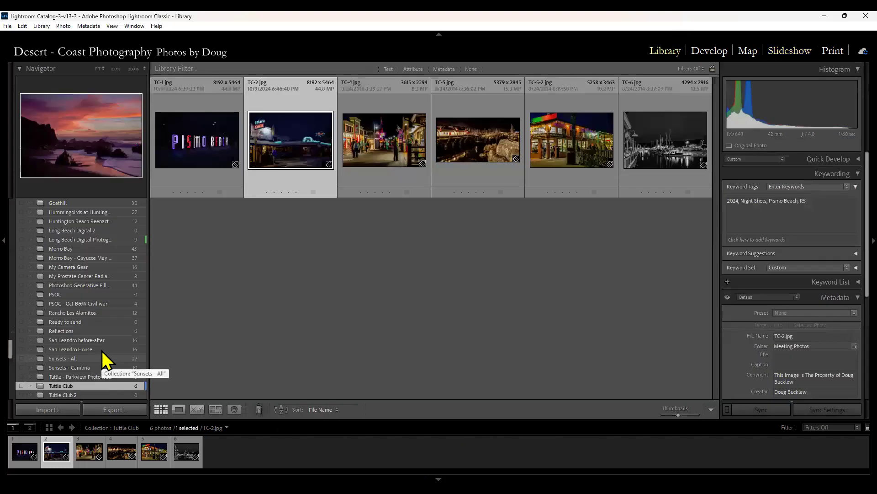
pyautogui.scroll(20, 102, 349)
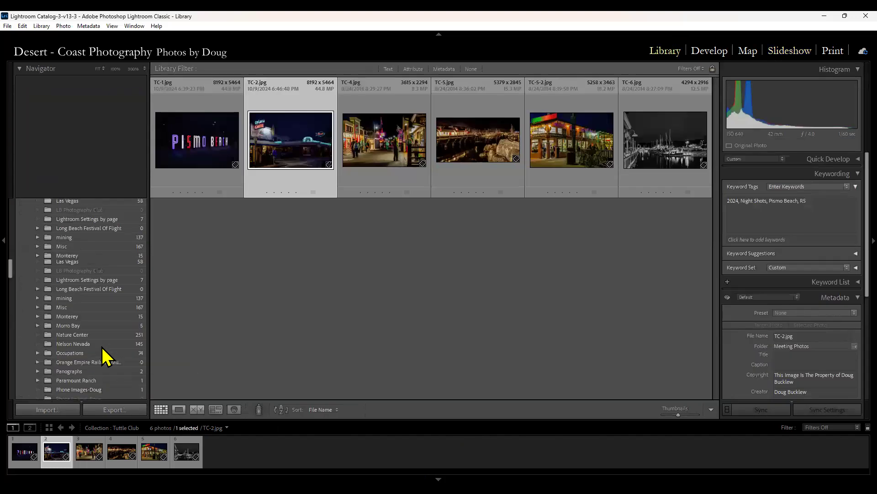
pyautogui.scroll(2, 103, 347)
pyautogui.scroll(-2, 103, 345)
pyautogui.scroll(6, 82, 304)
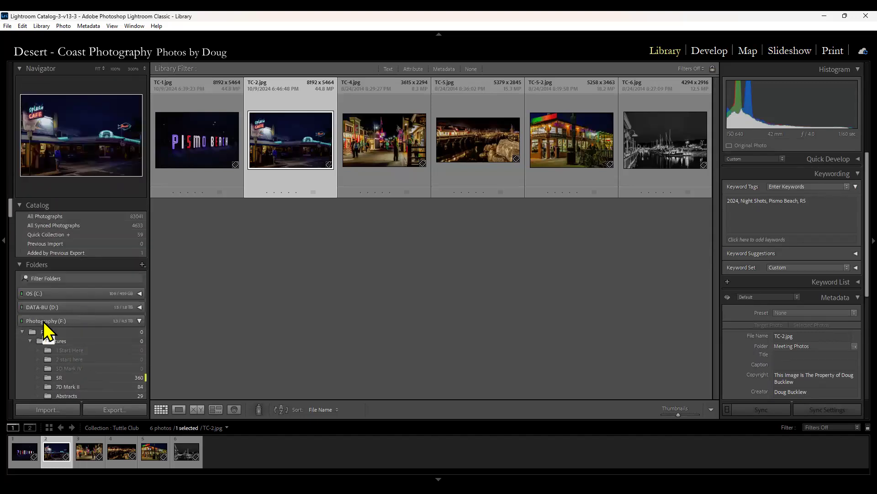
pyautogui.moveTo(125, 324)
pyautogui.scroll(-2, 98, 334)
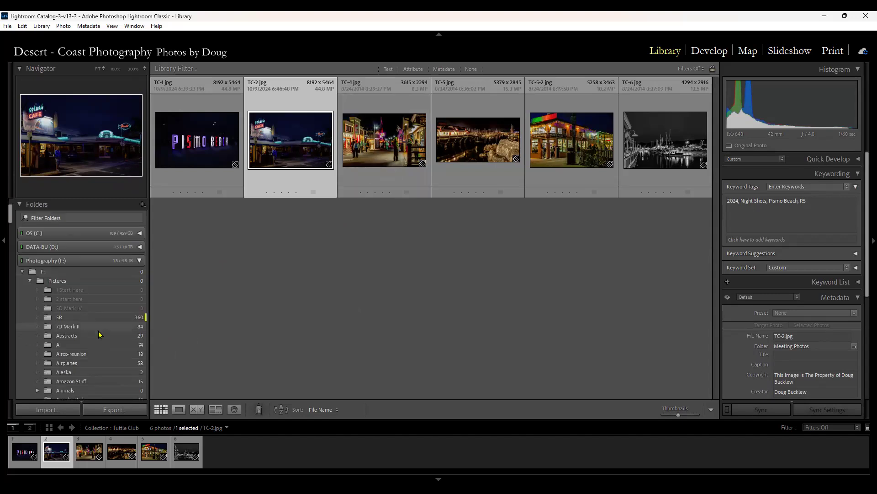
pyautogui.scroll(2, 100, 332)
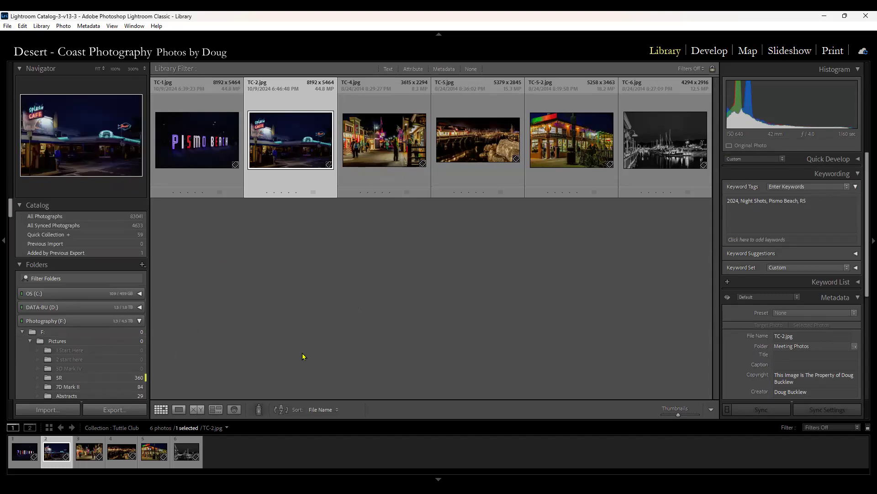
pyautogui.scroll(-6, 112, 336)
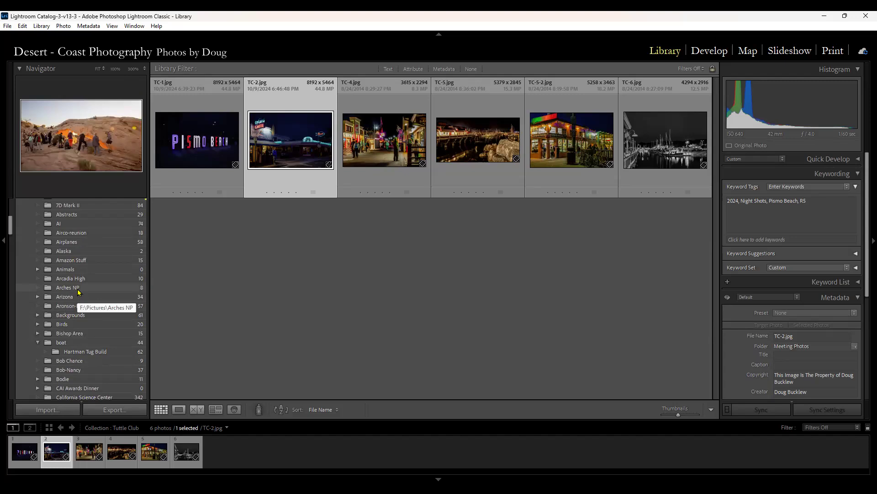
pyautogui.scroll(5, 77, 297)
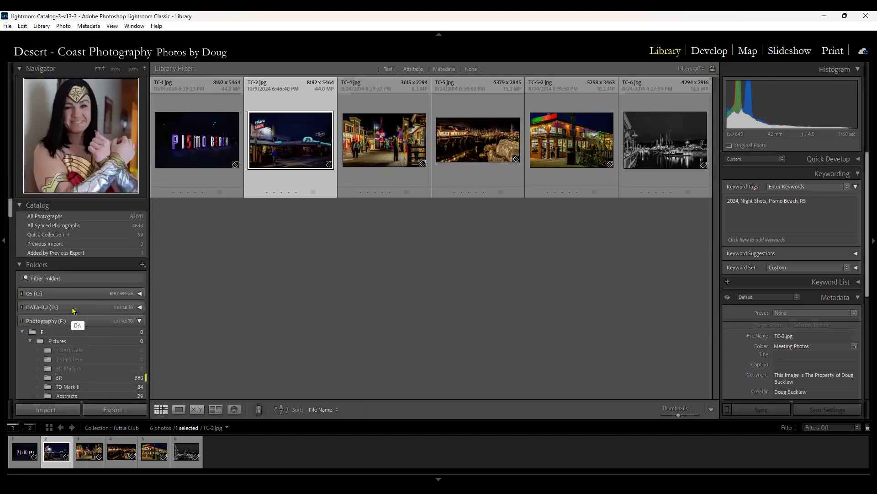
# Show all photographs in the catalog and go to the beginning of the grid
pyautogui.click(60, 218)
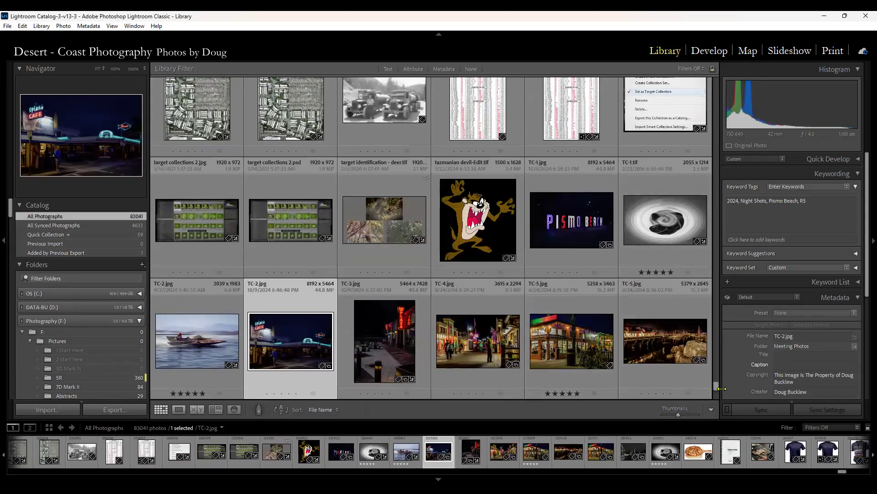
pyautogui.moveTo(719, 386); pyautogui.dragTo(730, 83)
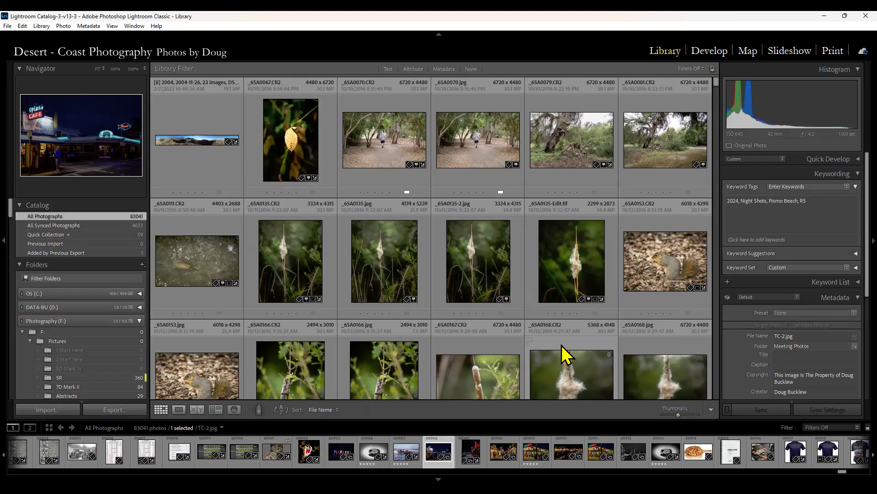
# Open the clipart folder, expand its subfolders to look through them, and return to the top of the folder list
pyautogui.scroll(-5, 93, 351)
pyautogui.scroll(-3, 91, 349)
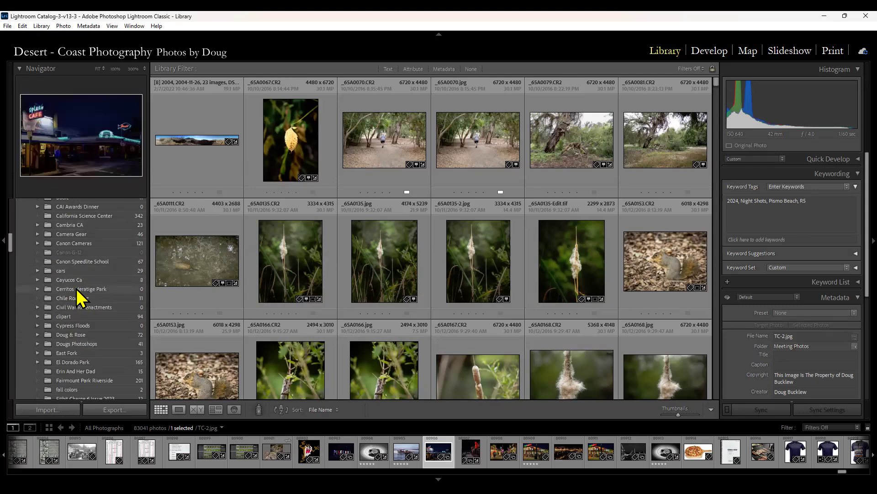
pyautogui.click(40, 317)
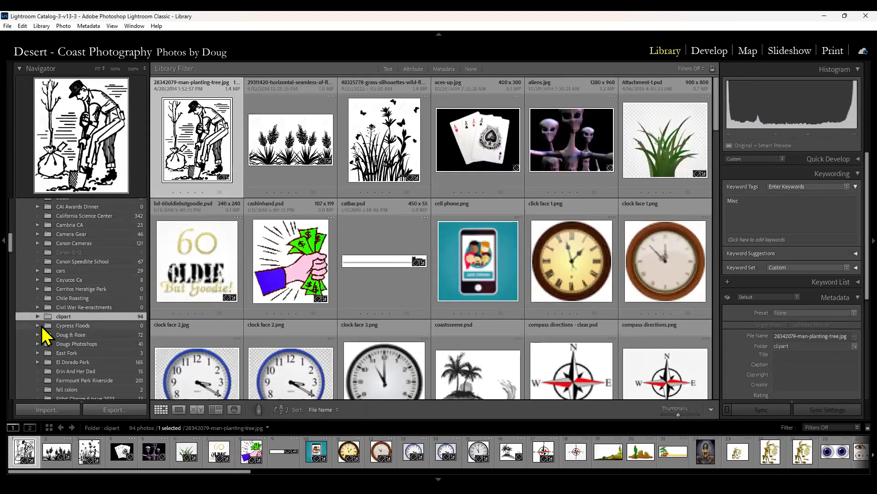
pyautogui.click(38, 317)
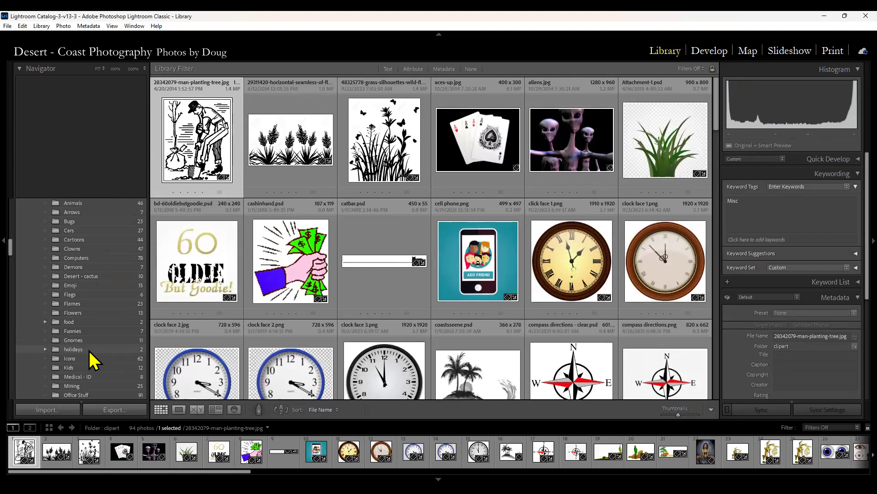
pyautogui.scroll(2, 88, 350)
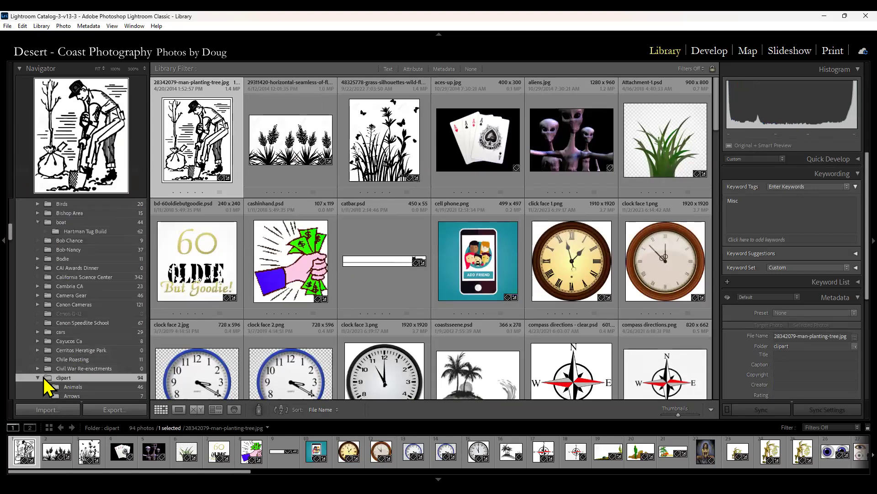
pyautogui.scroll(6, 115, 354)
pyautogui.scroll(2, 118, 349)
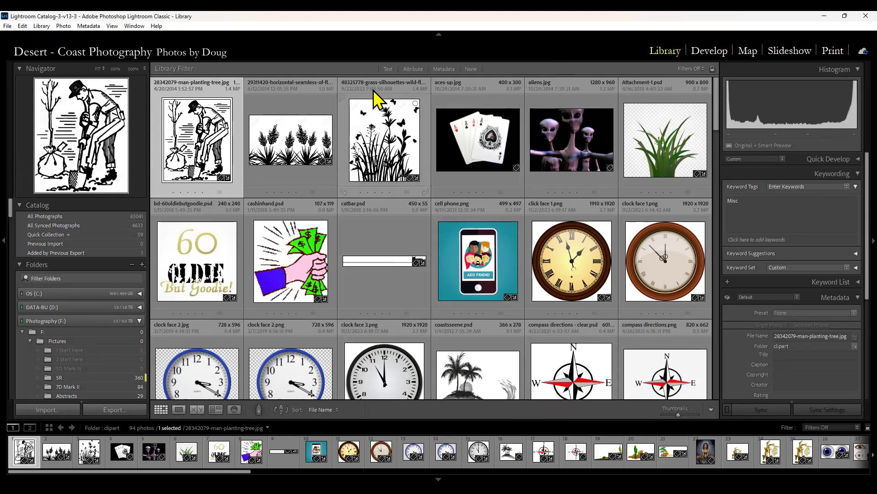
# Filter the library by keywords containing all of "Pismo Beach" and apply the filter to all photographs
pyautogui.click(388, 68)
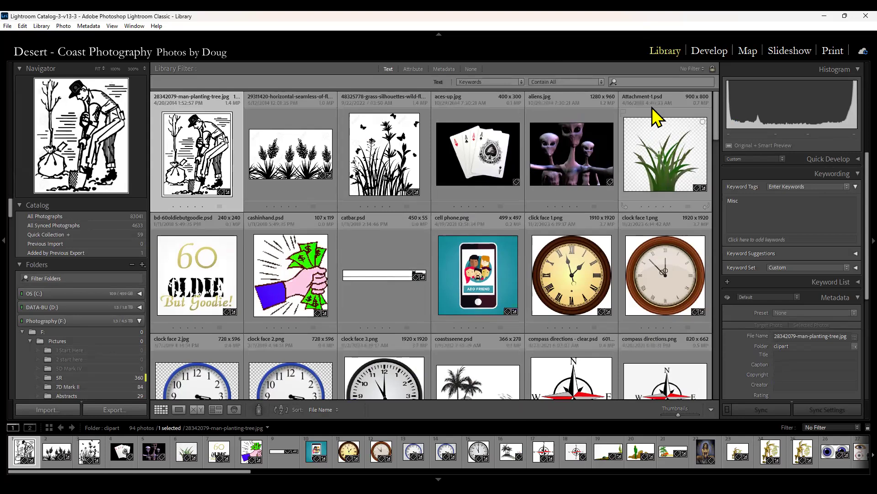
pyautogui.click(624, 81)
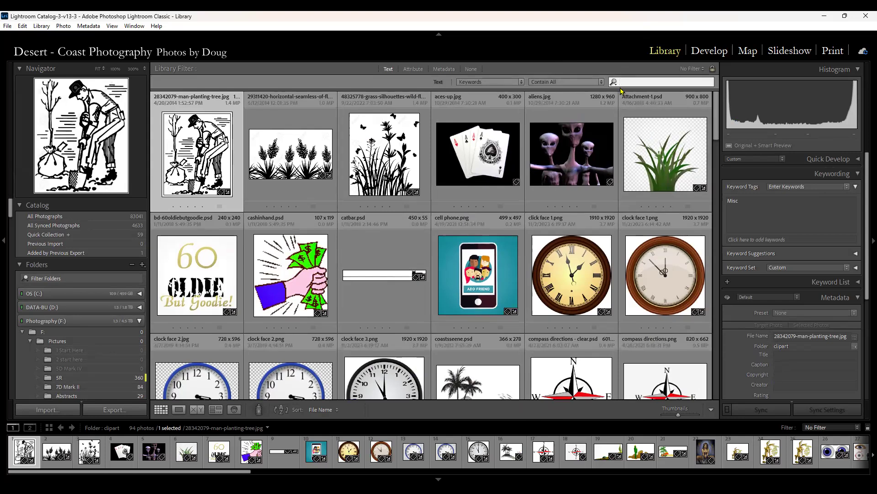
pyautogui.write('Pismo Bee')
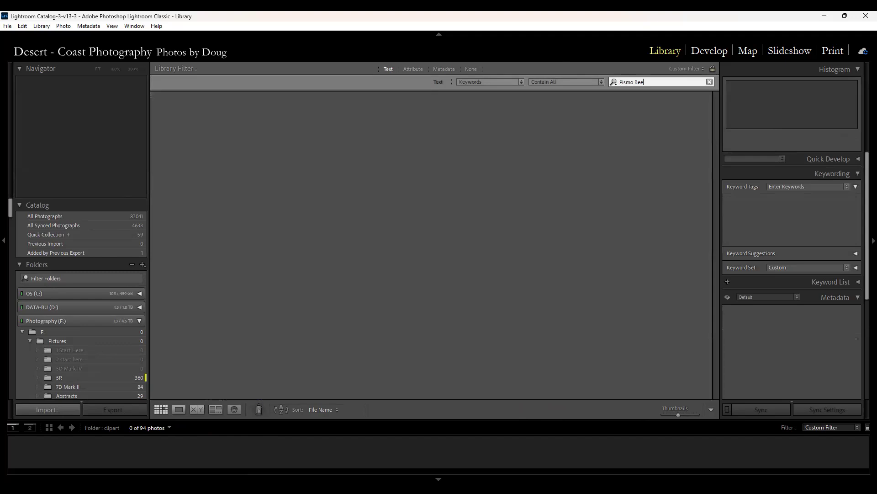
pyautogui.press('BackSpace')
pyautogui.write('ach')
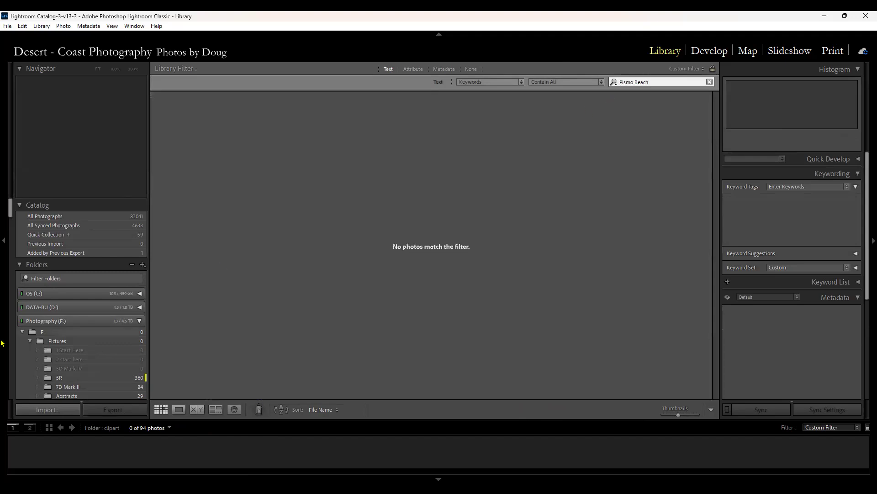
pyautogui.click(67, 215)
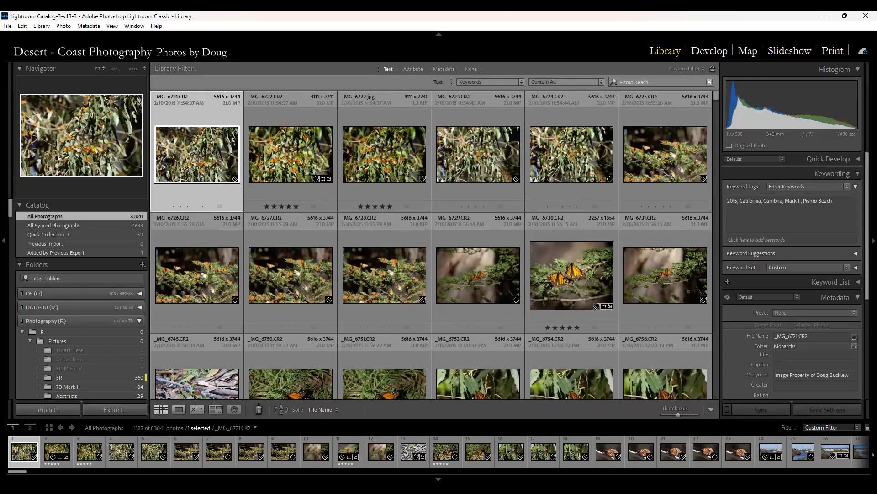
# Look through the photos that match the Pismo Beach keyword filter
pyautogui.moveTo(17, 471); pyautogui.dragTo(106, 470)
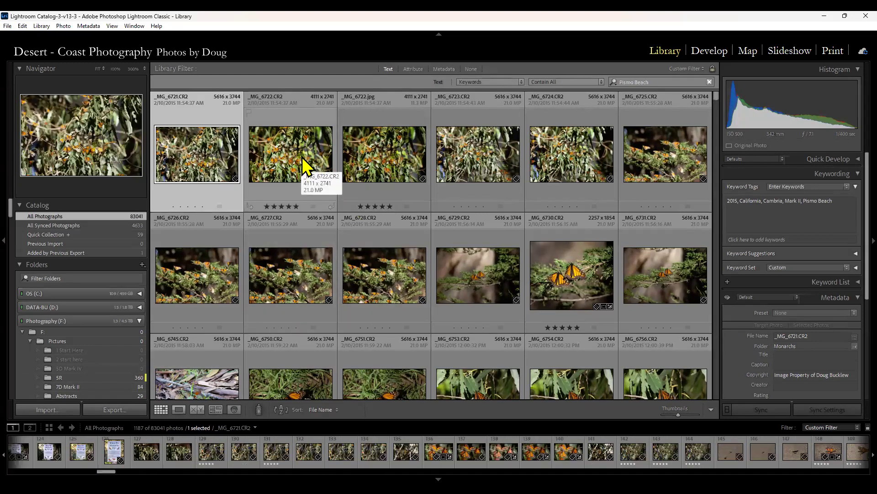
pyautogui.scroll(-2, 317, 297)
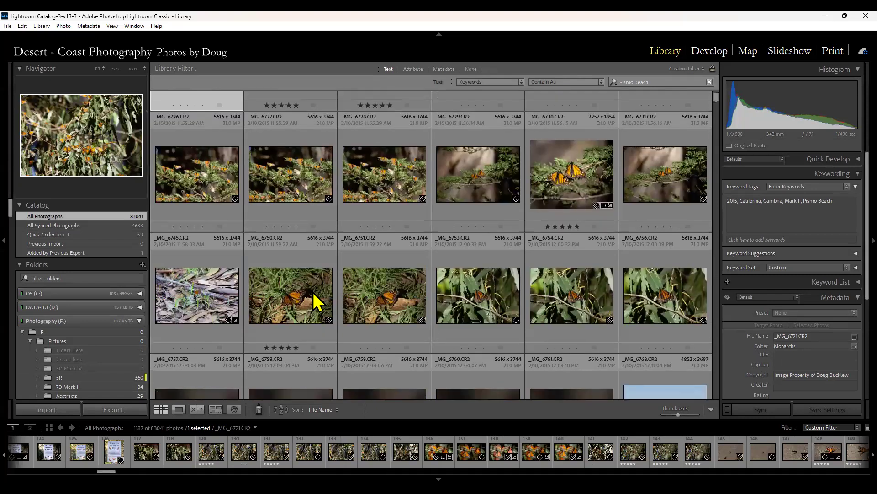
pyautogui.scroll(2, 311, 297)
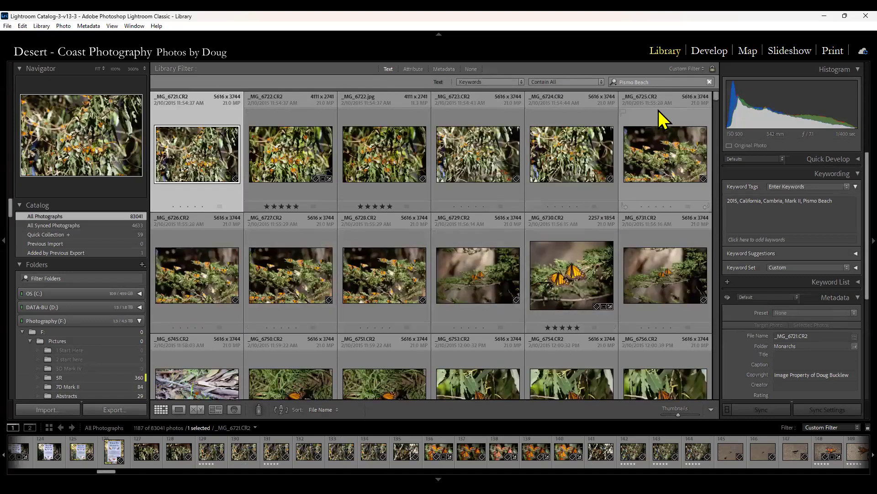
# Narrow the keyword filter by extending its search text to "Pismo Beach, 2024"
pyautogui.click(640, 82)
pyautogui.press('Return')
pyautogui.write(', 2024')
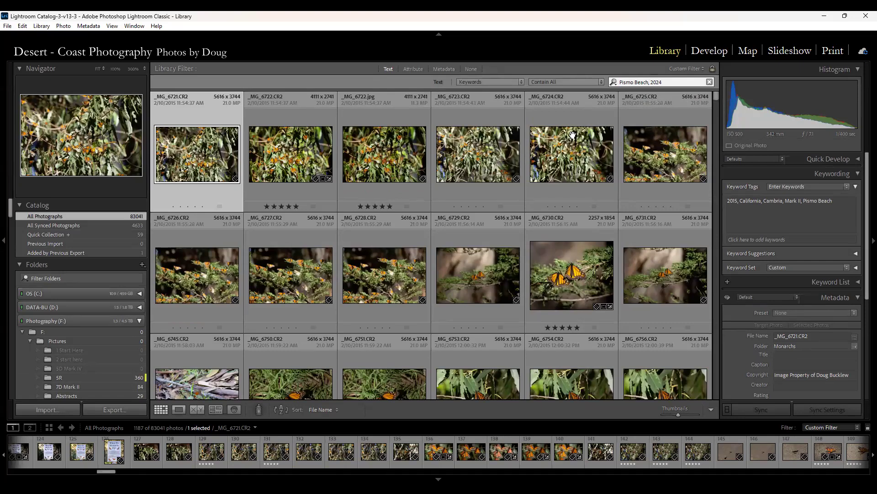
# Look through the photos matching the "Pismo Beach, 2024" keyword filter in the grid and the filmstrip
pyautogui.scroll(-10, 429, 279)
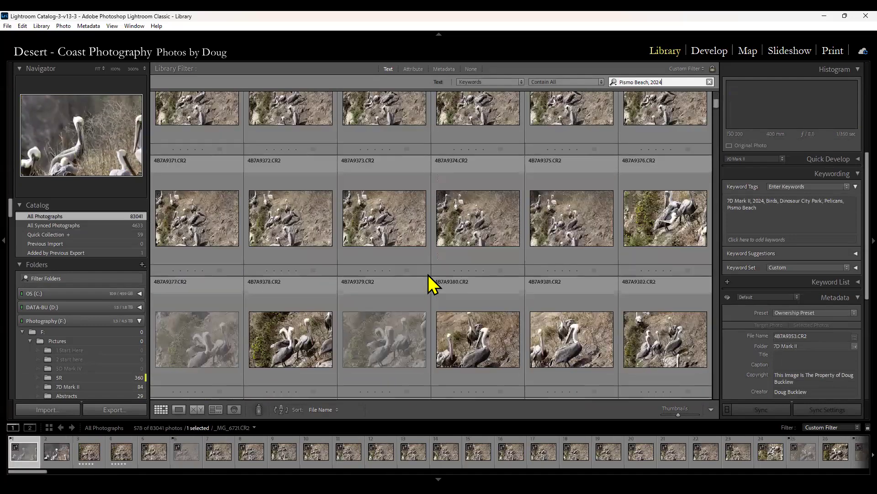
pyautogui.scroll(-8, 431, 280)
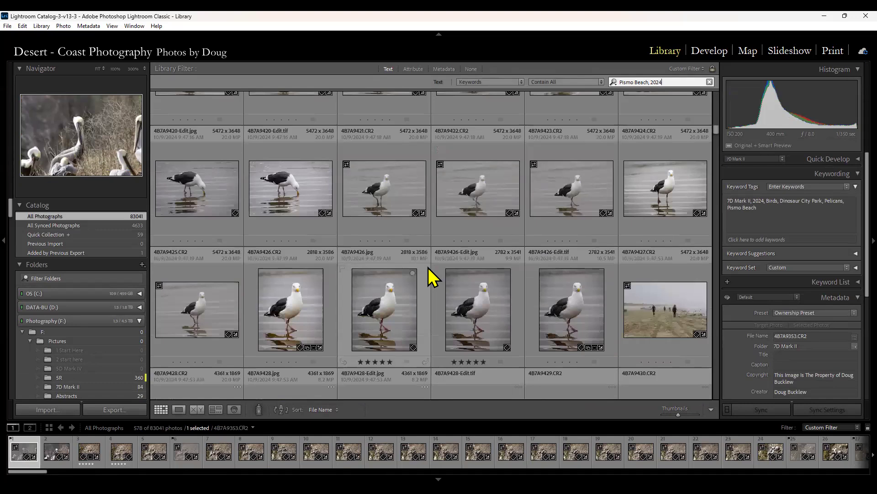
pyautogui.click(28, 453)
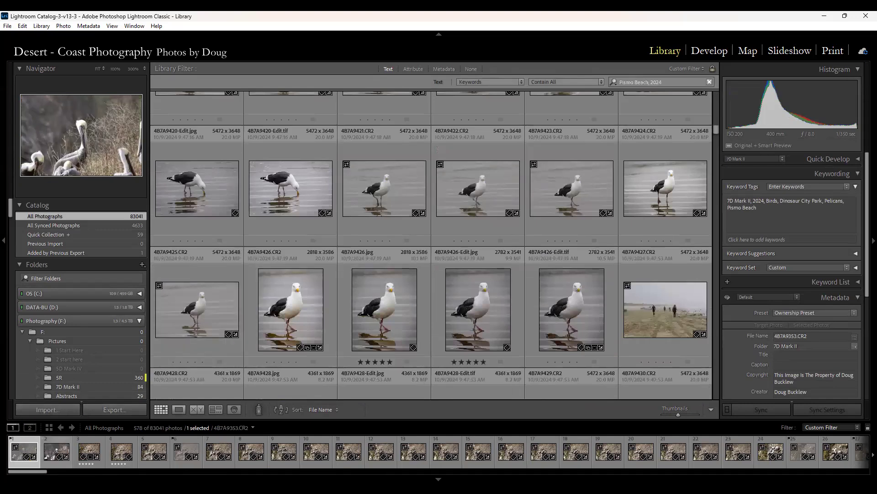
pyautogui.scroll(-1, 32, 464)
pyautogui.moveTo(33, 474); pyautogui.dragTo(343, 471)
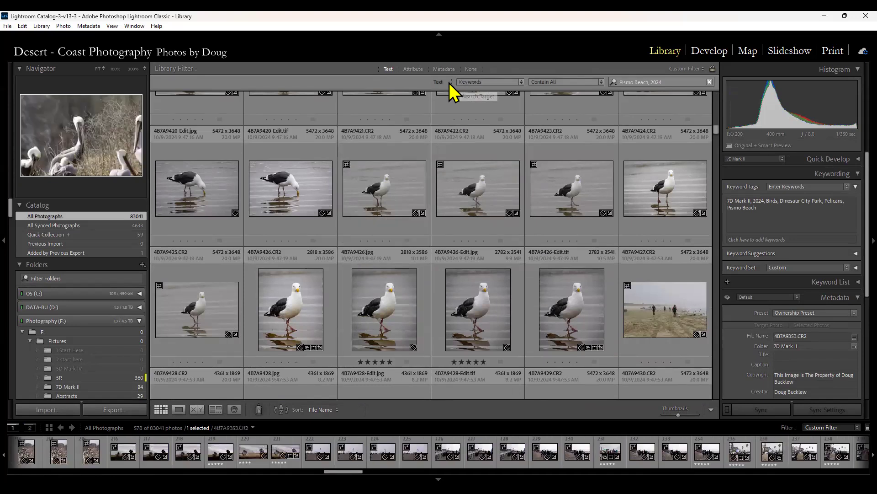
# Narrow the keyword-filtered photos to those rated five stars and with the JPEG file type
pyautogui.click(412, 69)
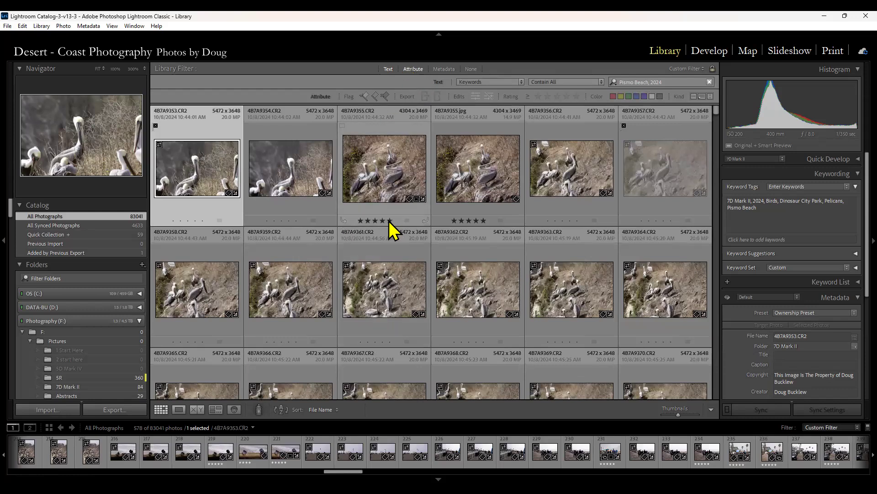
pyautogui.click(577, 97)
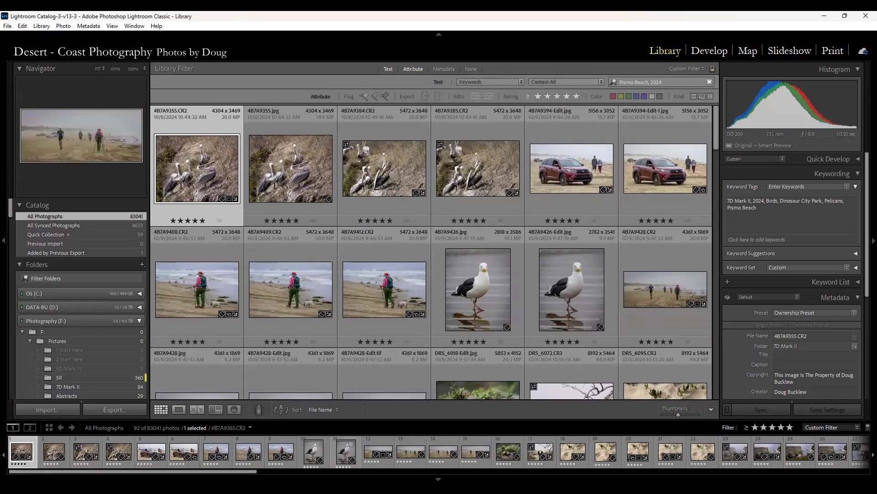
pyautogui.moveTo(237, 470); pyautogui.dragTo(210, 470)
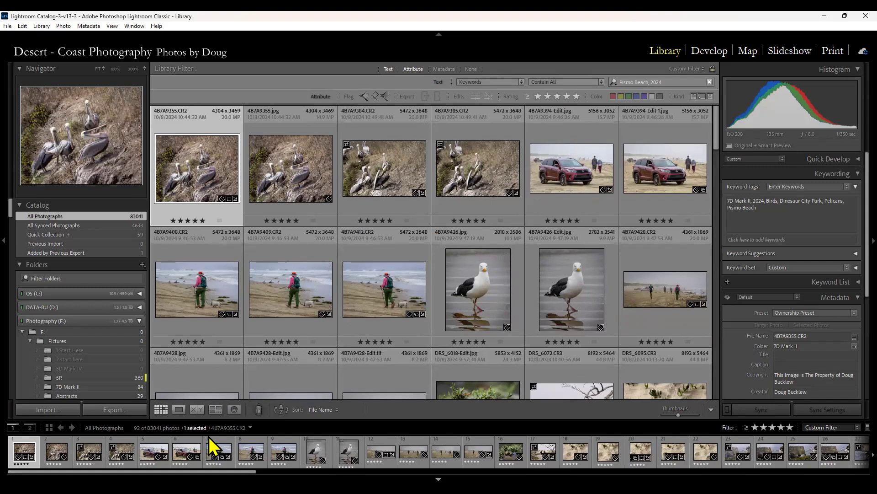
pyautogui.click(445, 69)
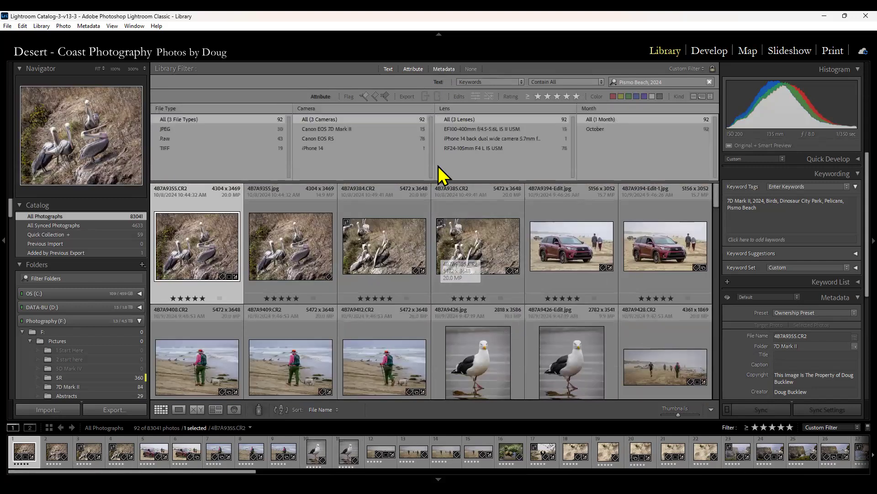
pyautogui.click(170, 129)
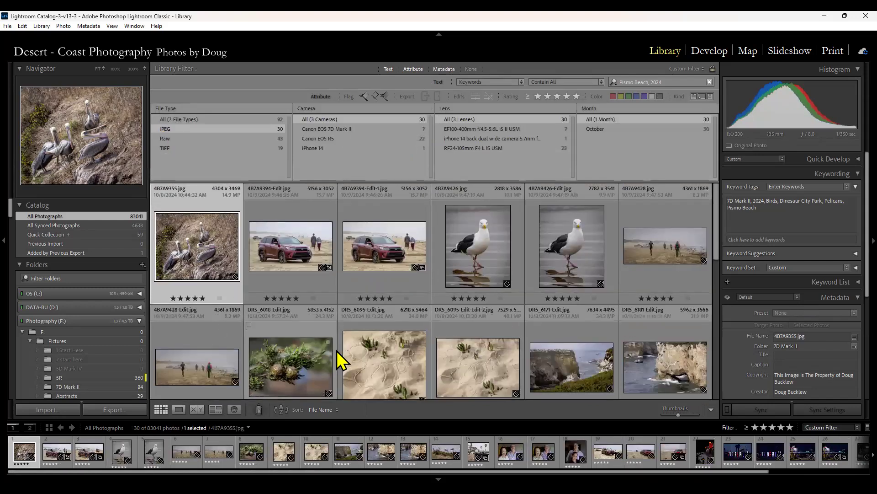
# Look through the filtered five-star JPEG photos from the beginning of the grid to its end
pyautogui.scroll(-4, 336, 352)
pyautogui.scroll(-6, 336, 346)
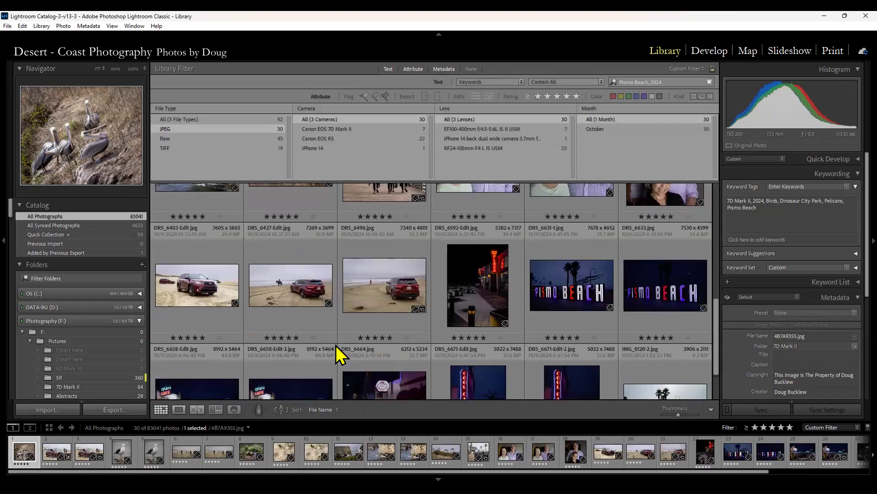
pyautogui.scroll(6, 333, 297)
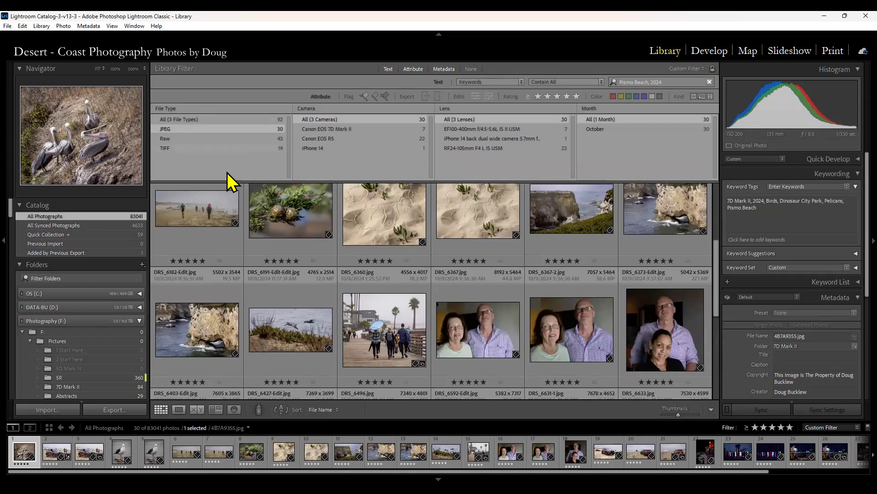
pyautogui.scroll(3, 329, 292)
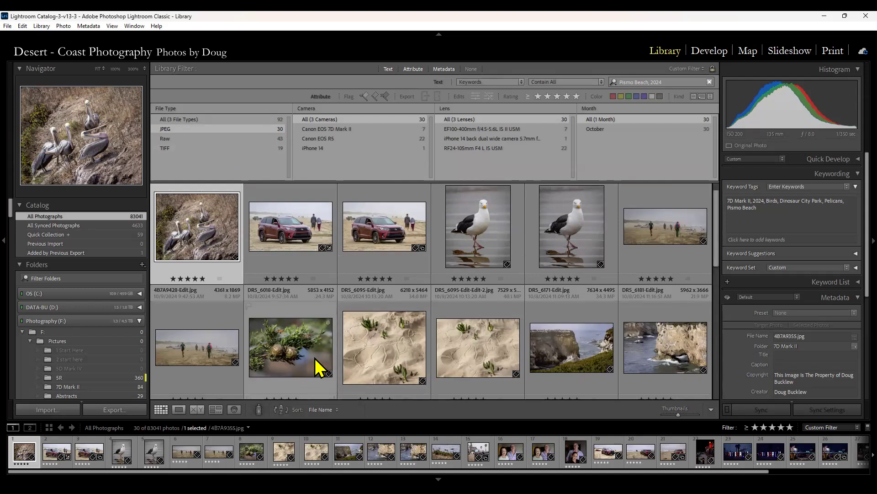
pyautogui.scroll(-2, 319, 356)
pyautogui.scroll(-4, 327, 359)
pyautogui.scroll(1, 337, 342)
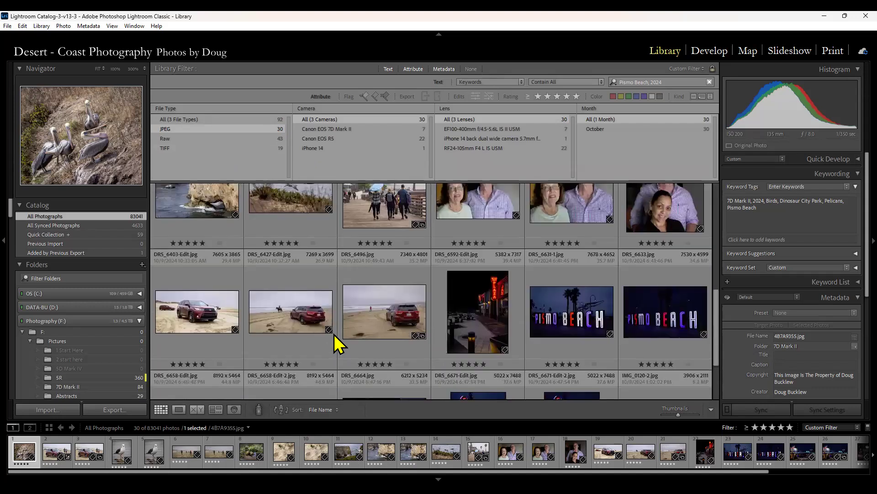
pyautogui.scroll(-1, 336, 343)
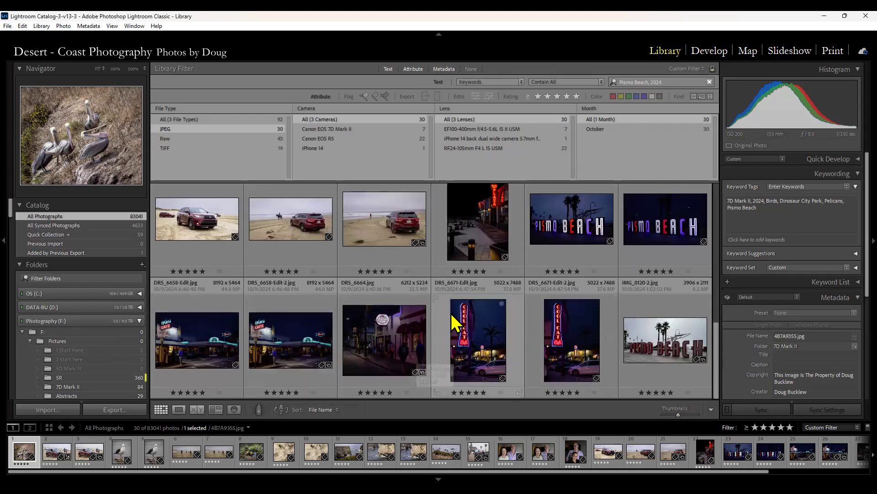
pyautogui.scroll(2, 439, 327)
pyautogui.scroll(2, 434, 320)
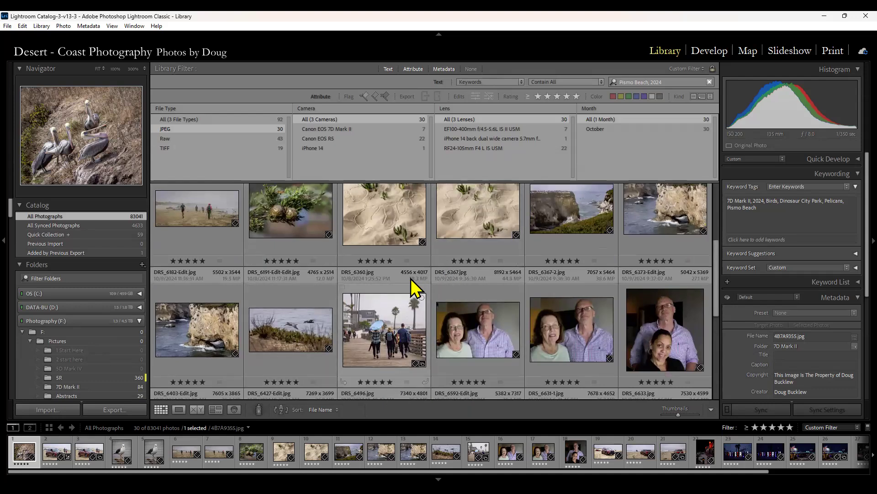
pyautogui.scroll(-1, 560, 333)
pyautogui.scroll(3, 562, 339)
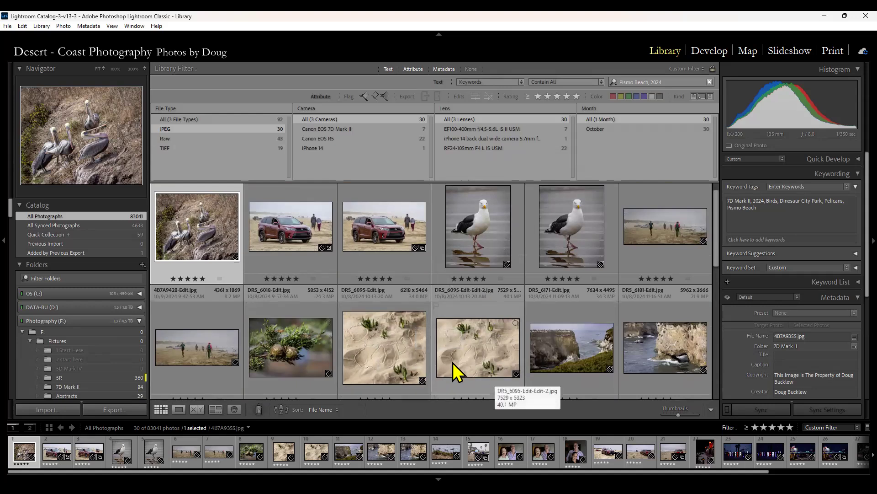
pyautogui.scroll(-10, 108, 356)
pyautogui.scroll(10, 105, 347)
# Create a collection named "Pismo Beach Trip 2024", set as the target collection and synced with Lightroom
pyautogui.scroll(-3, 110, 351)
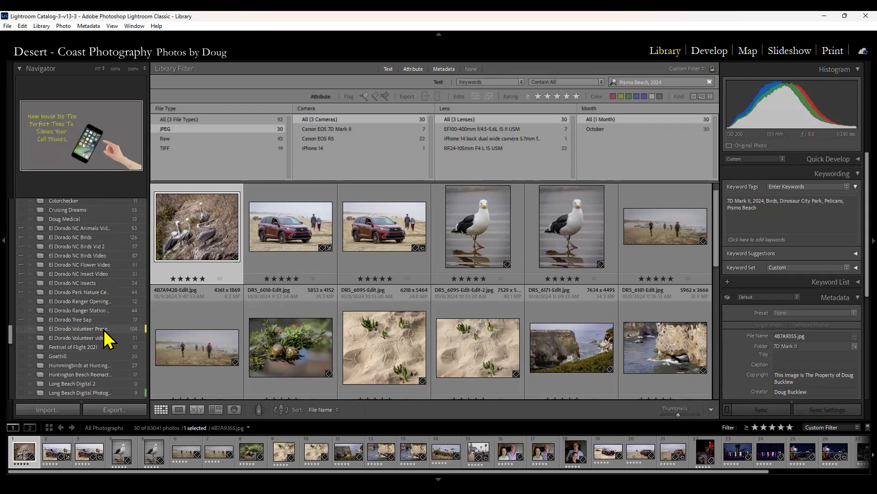
pyautogui.scroll(-15, 105, 333)
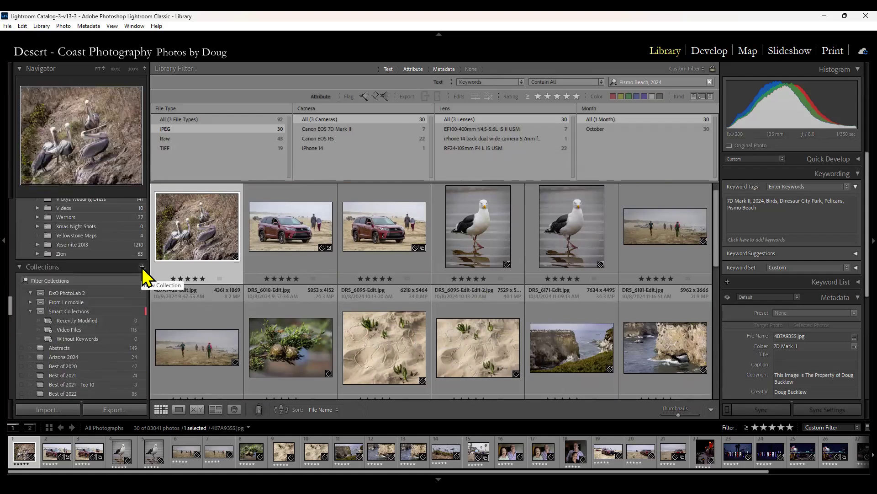
pyautogui.click(142, 267)
pyautogui.click(175, 278)
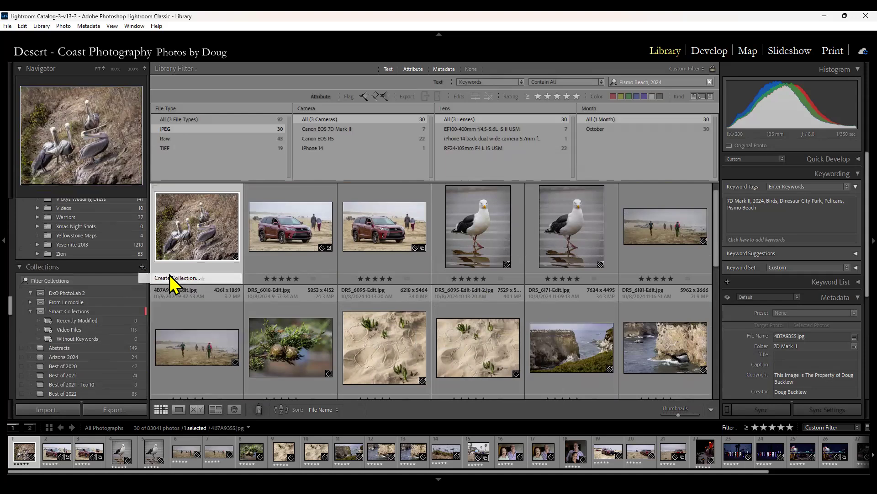
pyautogui.write('Pis')
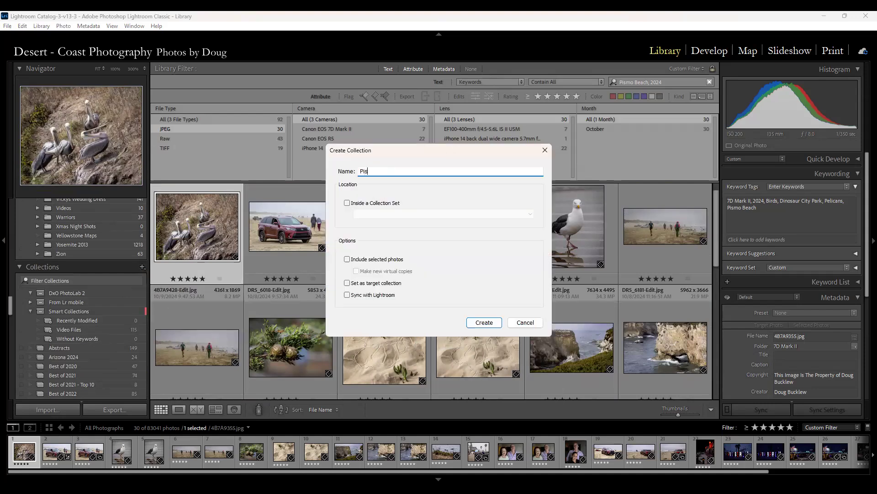
pyautogui.write('mo Beach Trip 2024')
pyautogui.click(347, 283)
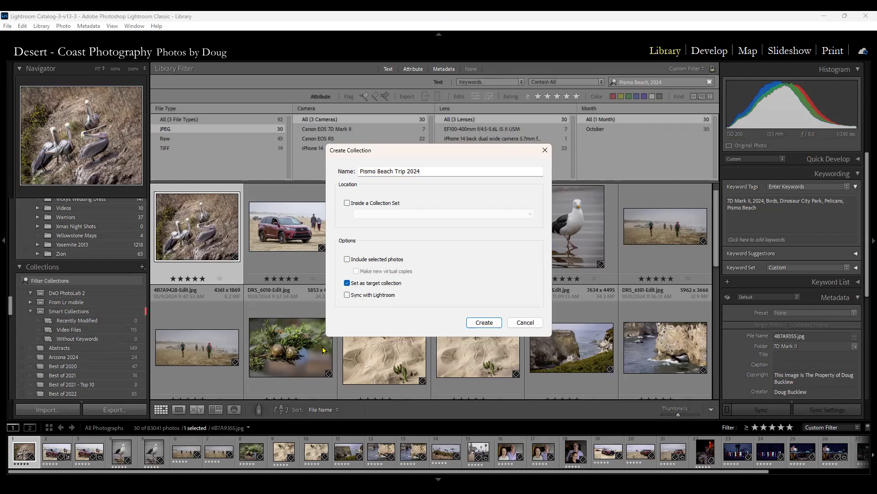
pyautogui.click(348, 294)
pyautogui.click(484, 323)
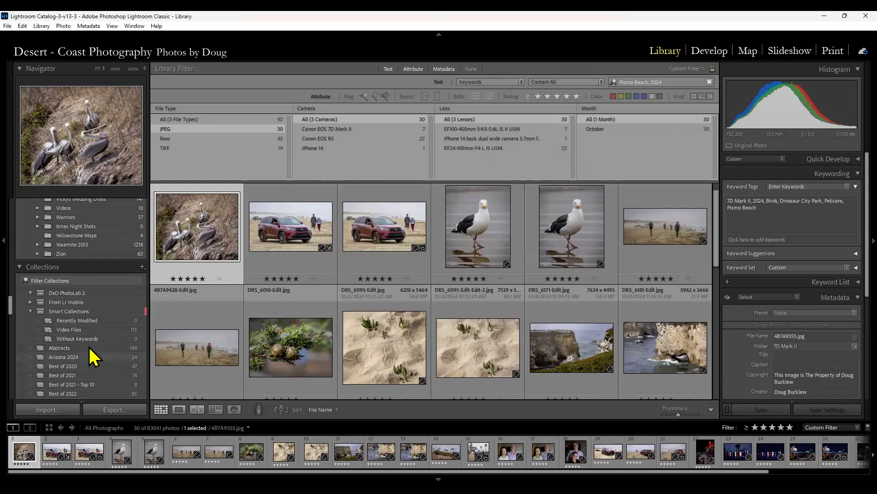
# Locate the Pismo Beach Trip 2024 collection in the list and add the selected pelican photo to it
pyautogui.scroll(-4, 94, 349)
pyautogui.scroll(-5, 94, 341)
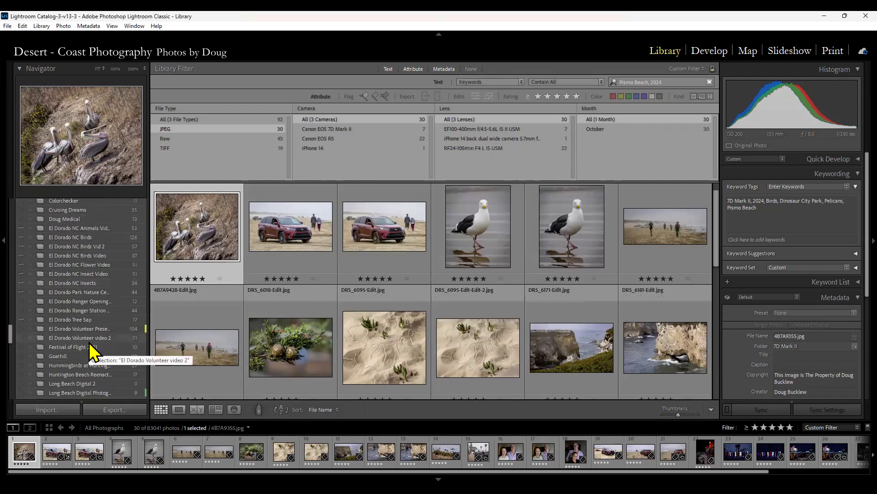
pyautogui.scroll(-7, 89, 340)
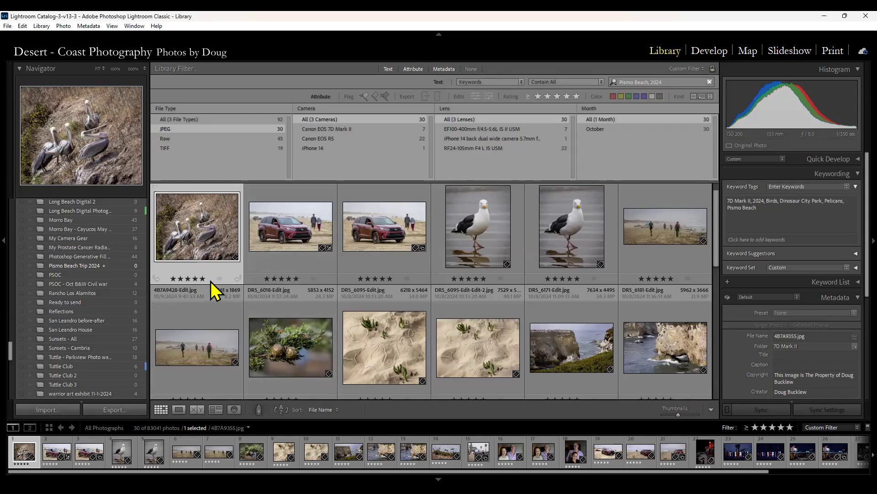
pyautogui.scroll(1, 224, 308)
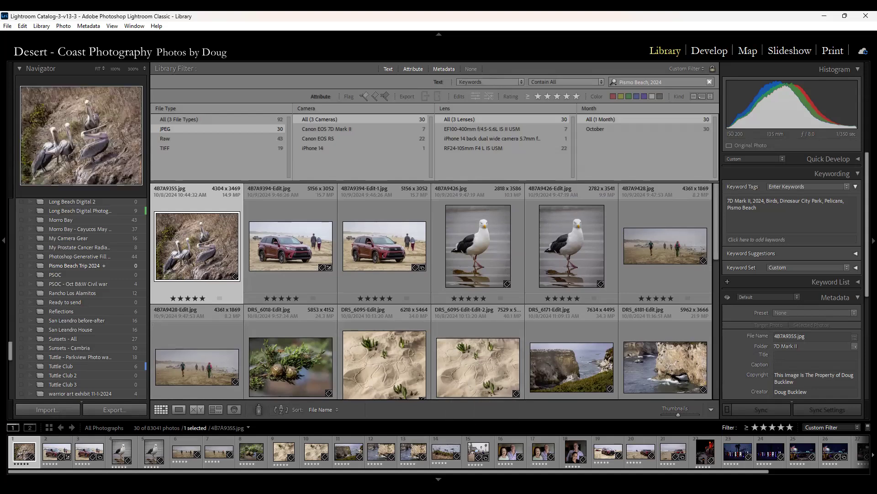
pyautogui.scroll(-2, 448, 388)
pyautogui.scroll(-2, 448, 389)
pyautogui.press('b')
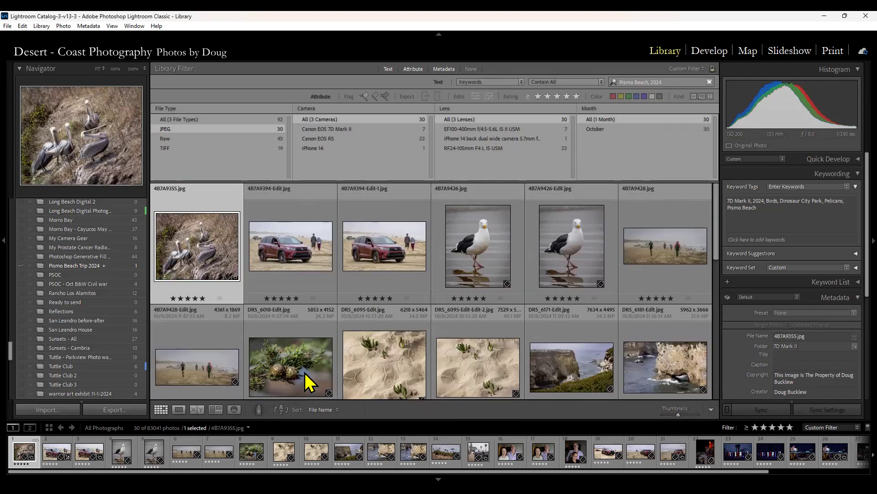
# Review candidate photos for the collection one by one, including the red car, seagull, beach walkers, couple and pier shots
pyautogui.scroll(4, 303, 376)
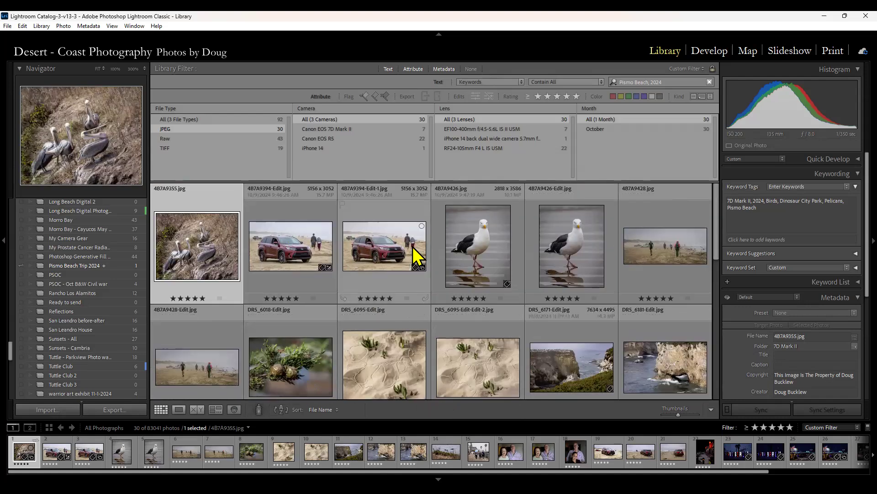
pyautogui.click(293, 251)
pyautogui.press('Right')
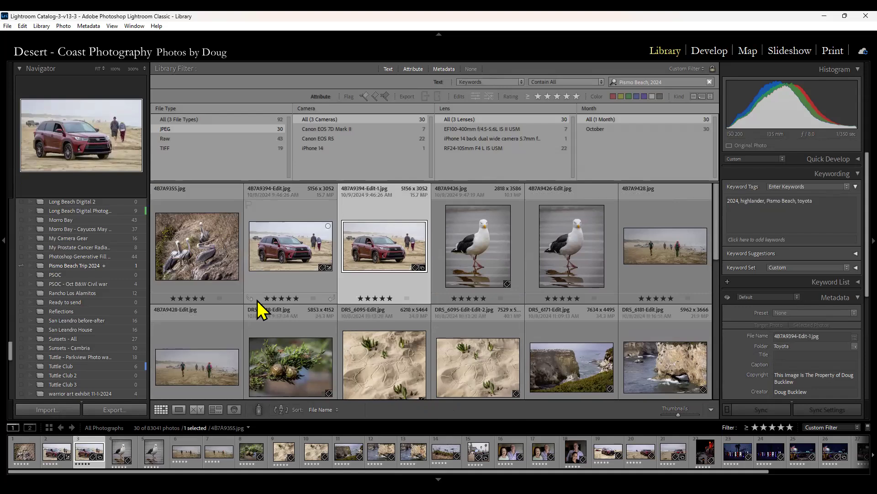
pyautogui.click(285, 263)
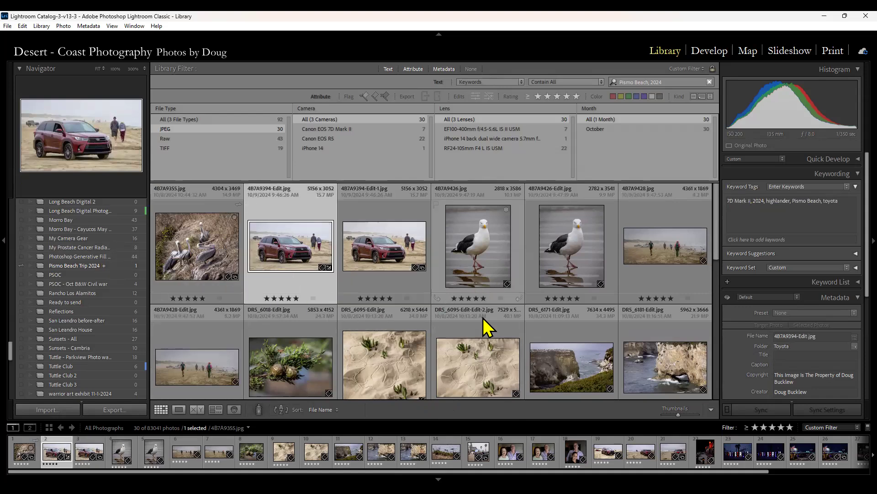
pyautogui.click(486, 255)
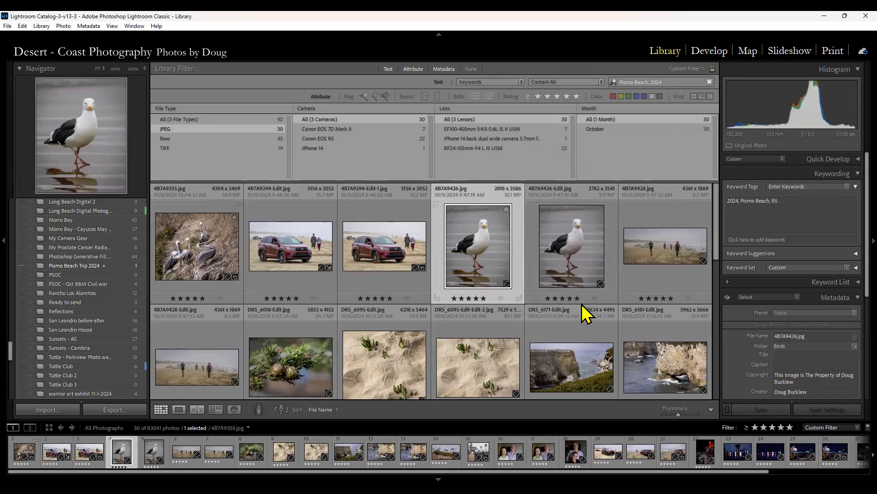
pyautogui.click(654, 255)
pyautogui.scroll(-3, 494, 338)
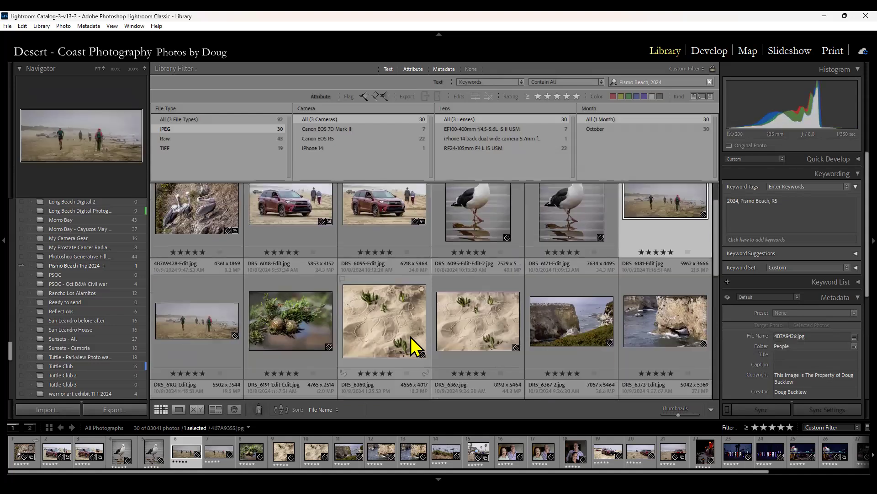
pyautogui.scroll(-1, 445, 337)
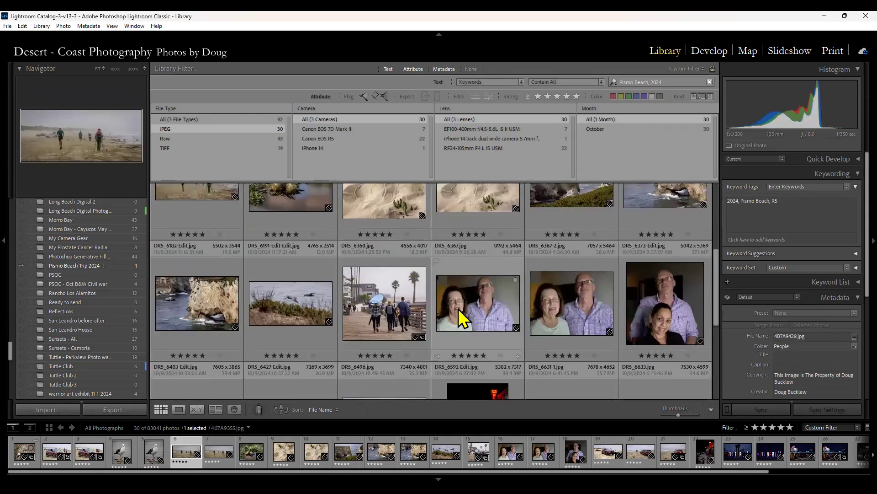
pyautogui.click(480, 311)
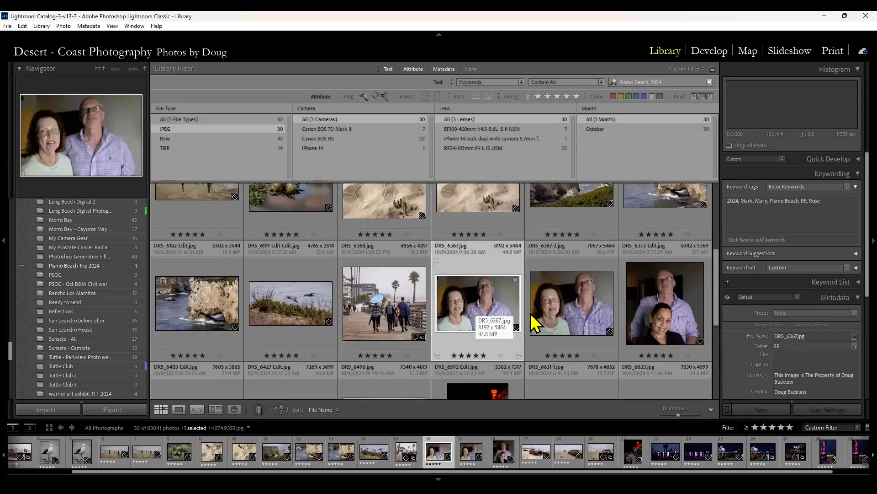
pyautogui.click(582, 331)
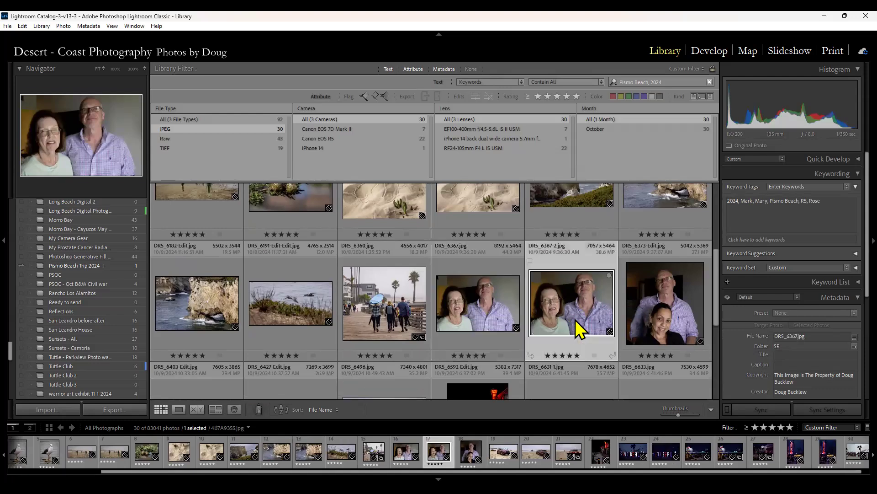
pyautogui.click(386, 328)
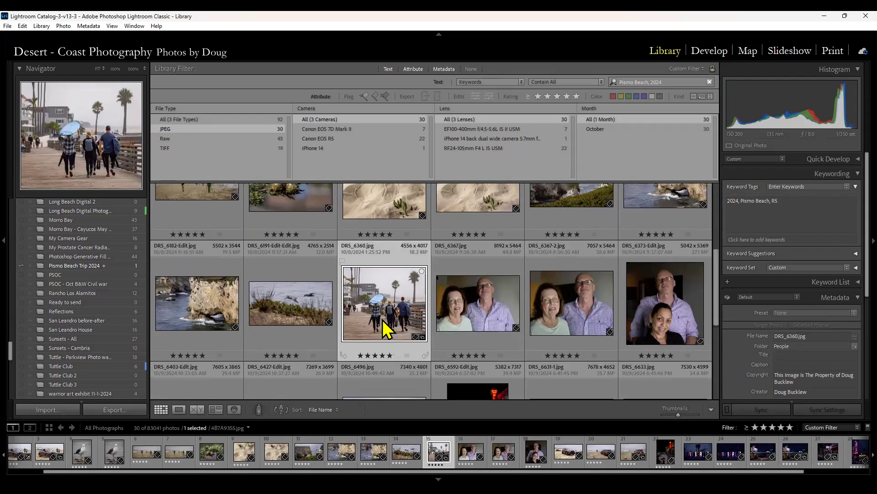
# Add the chosen photos to the Pismo Beach Trip 2024 target collection, including the night Pismo Beach sign and the night street scene
pyautogui.scroll(-2, 383, 327)
pyautogui.scroll(-1, 382, 320)
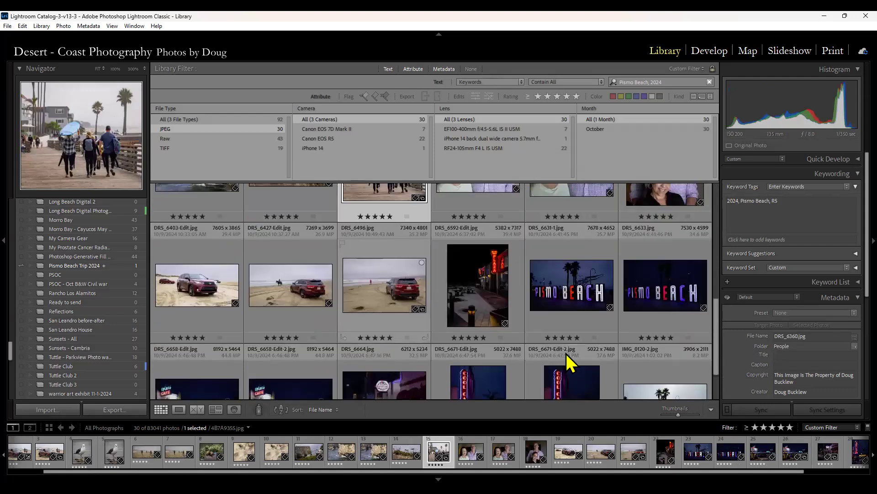
pyautogui.press('b')
pyautogui.scroll(-1, 525, 356)
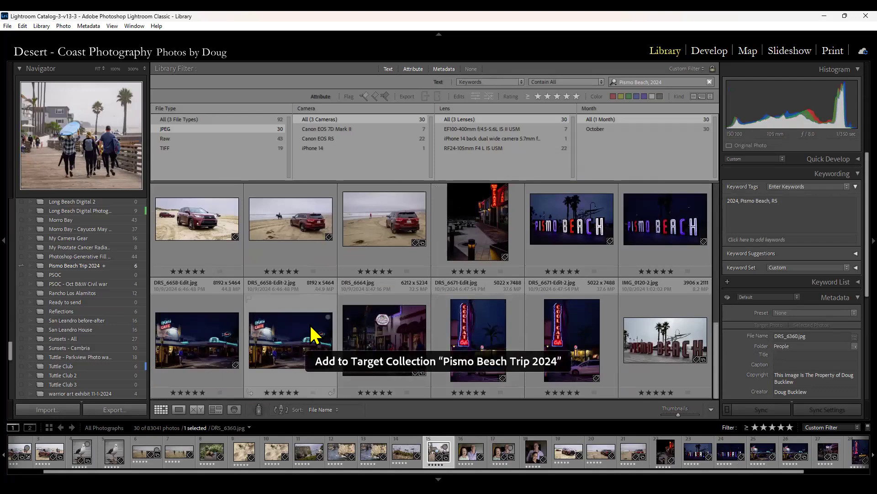
pyautogui.click(648, 221)
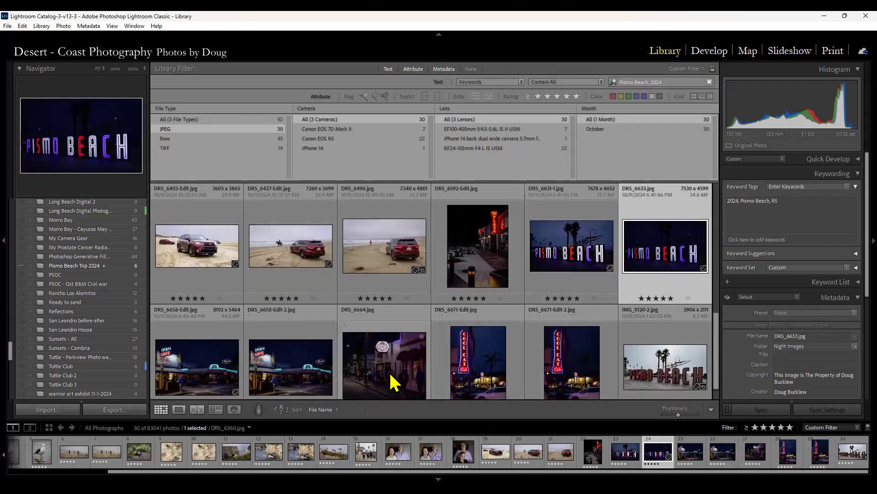
pyautogui.click(381, 387)
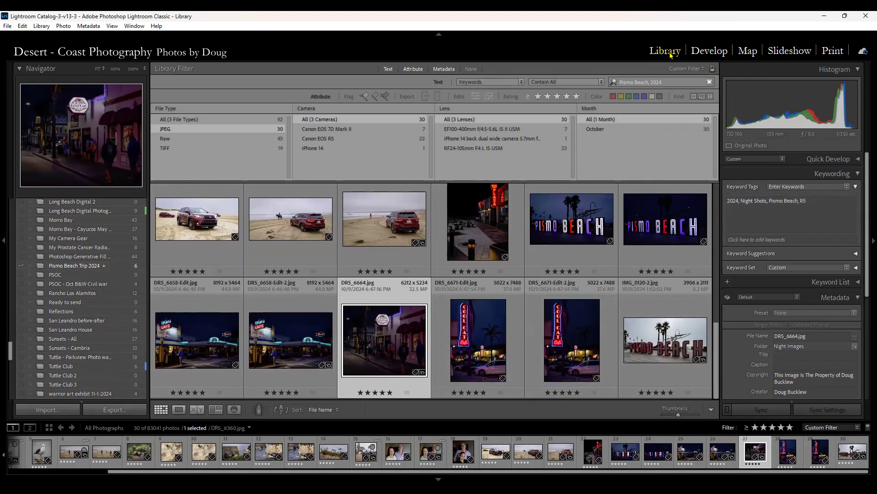
pyautogui.click(786, 53)
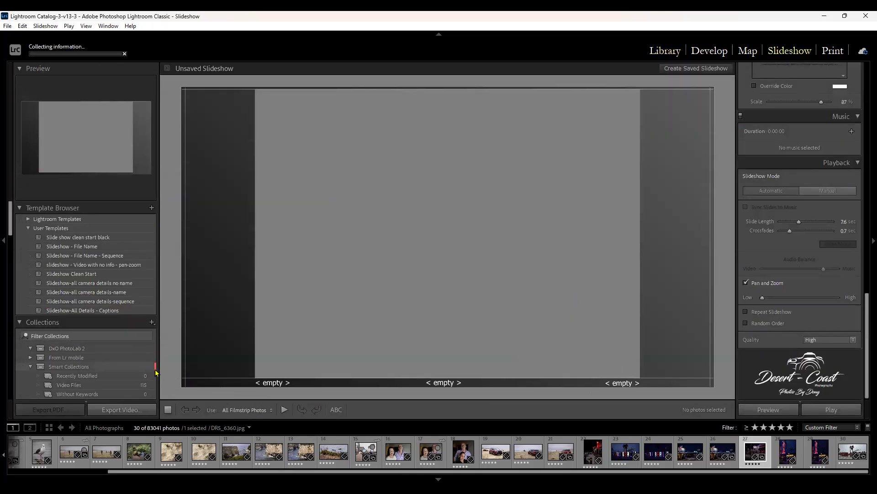
pyautogui.scroll(-10, 102, 358)
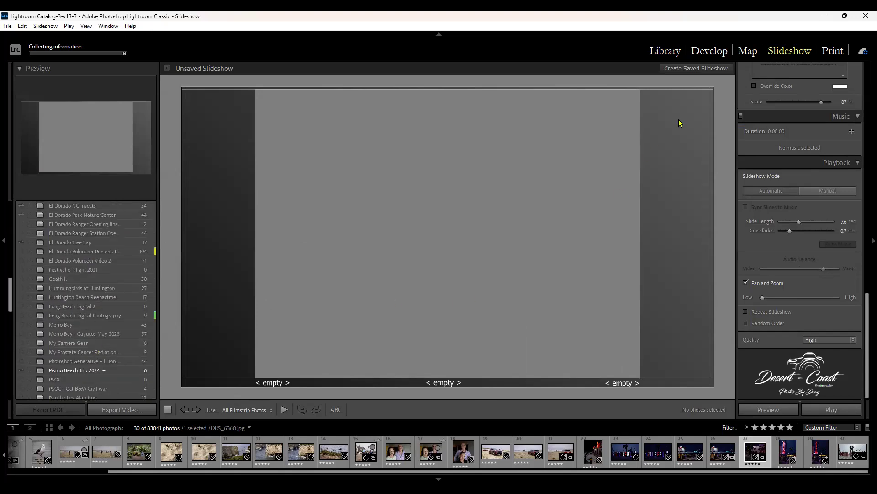
pyautogui.click(671, 53)
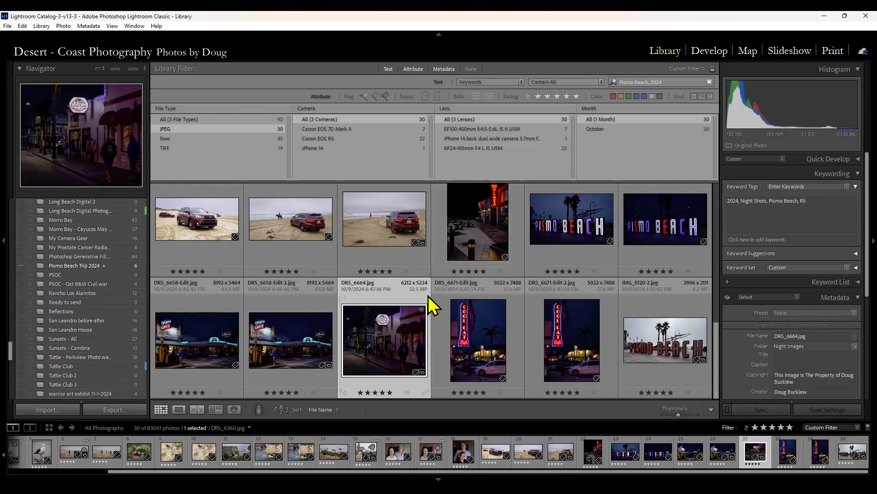
pyautogui.scroll(1, 424, 322)
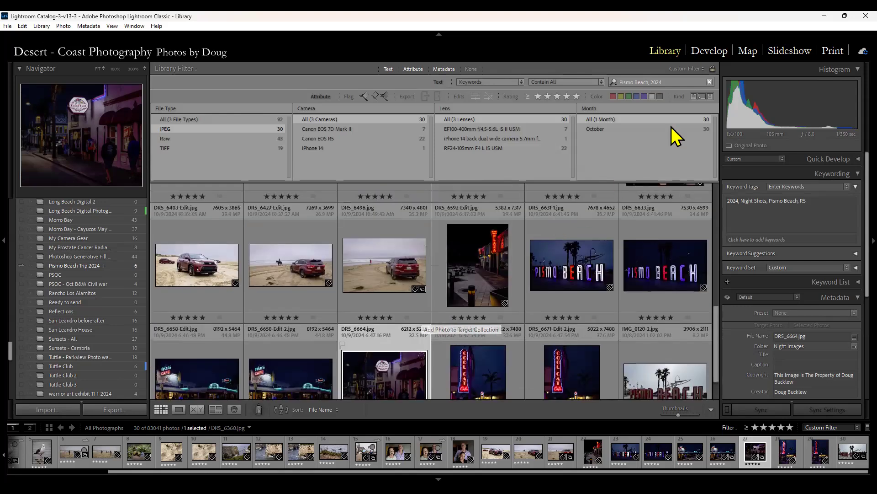
# Display the catalog's All Synced Photographs and open them in the Slideshow module
pyautogui.click(233, 247)
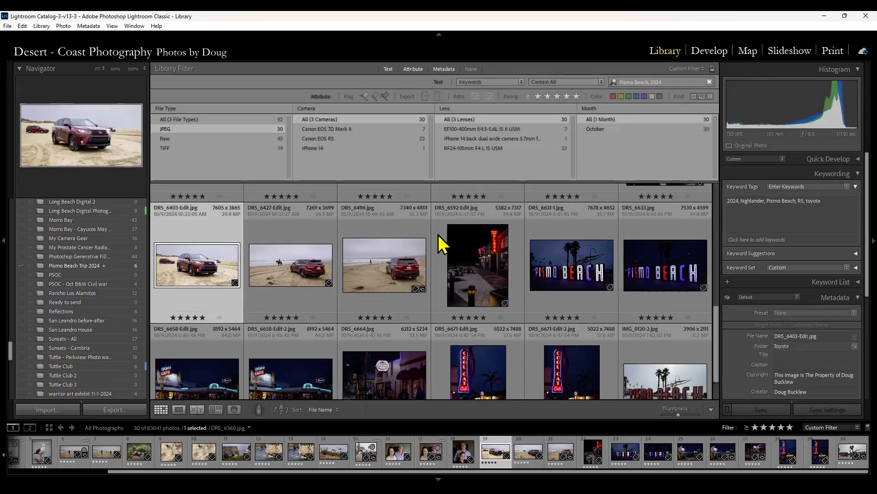
pyautogui.click(421, 240)
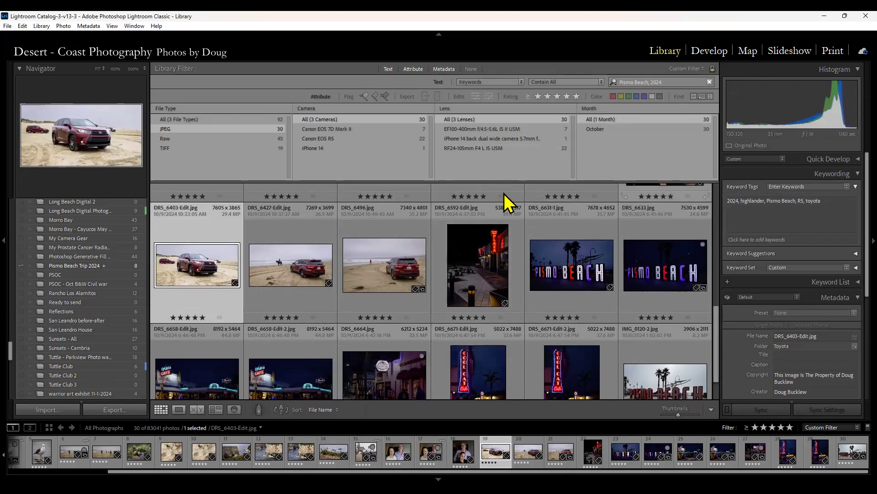
pyautogui.scroll(-3, 92, 259)
pyautogui.scroll(10, 93, 256)
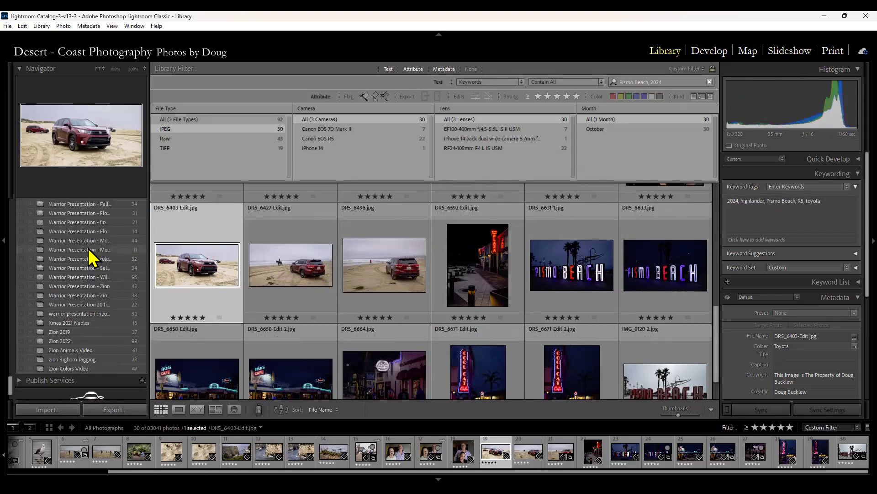
pyautogui.scroll(15, 87, 231)
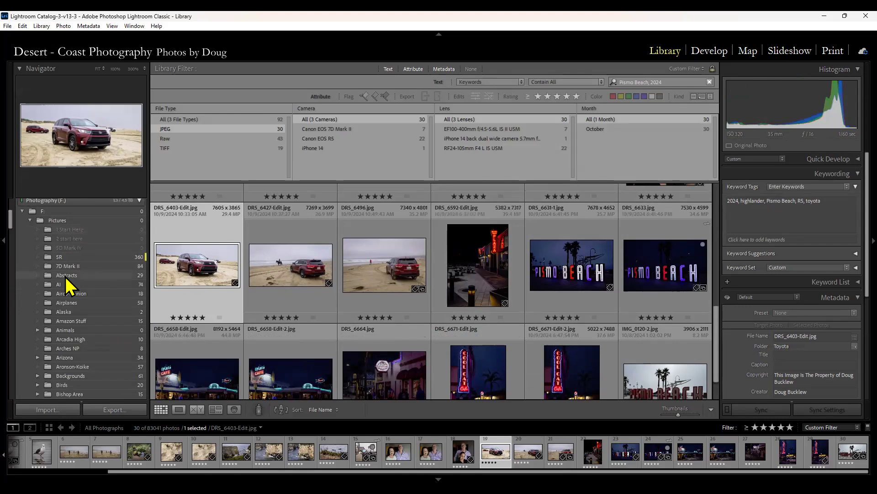
pyautogui.scroll(5, 71, 274)
pyautogui.click(68, 225)
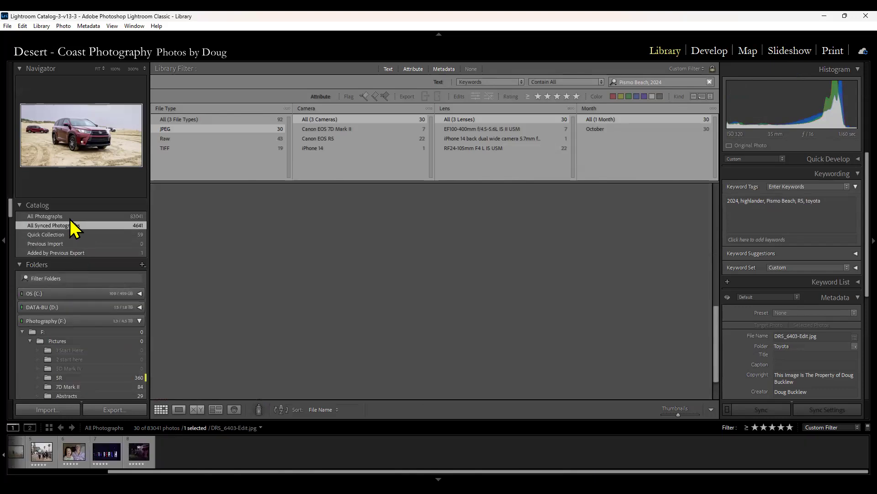
pyautogui.click(791, 51)
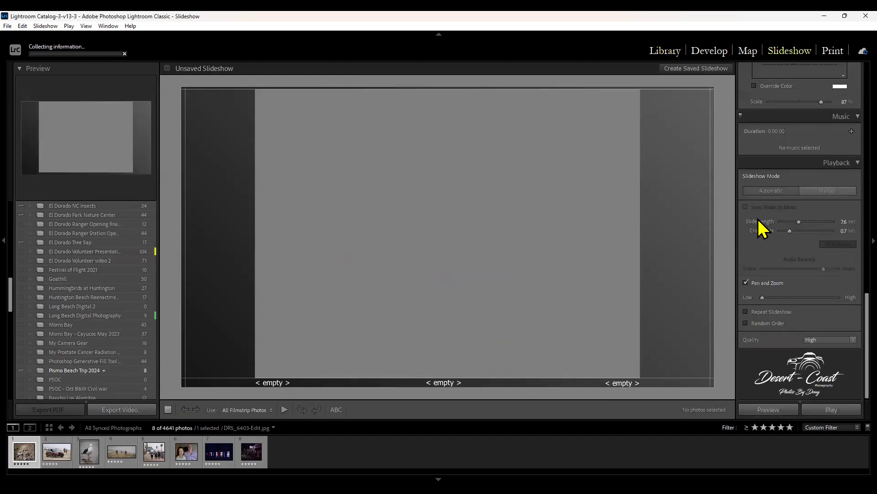
# Turn off the Intro Screen and the Ending Screen in the slideshow titles settings
pyautogui.scroll(5, 760, 226)
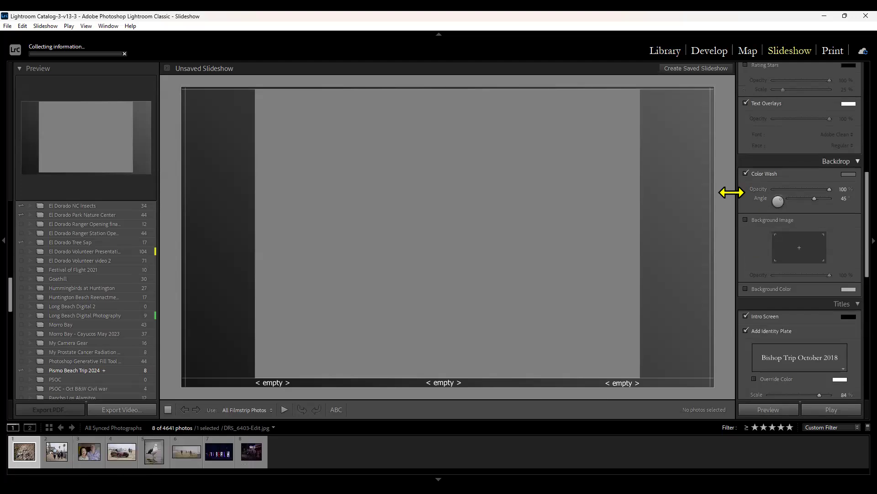
pyautogui.click(750, 318)
pyautogui.scroll(-4, 752, 306)
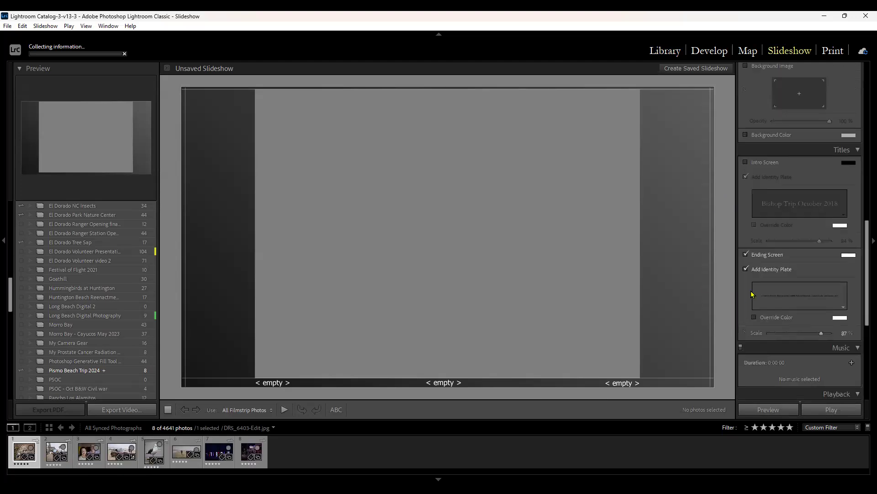
pyautogui.click(746, 255)
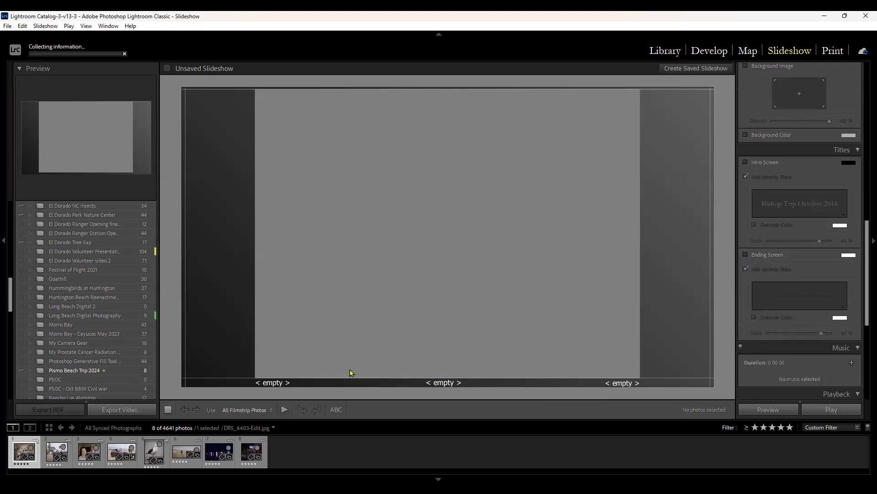
# Apply the user template "Slide show clean start black" to the slideshow
pyautogui.scroll(-15, 80, 264)
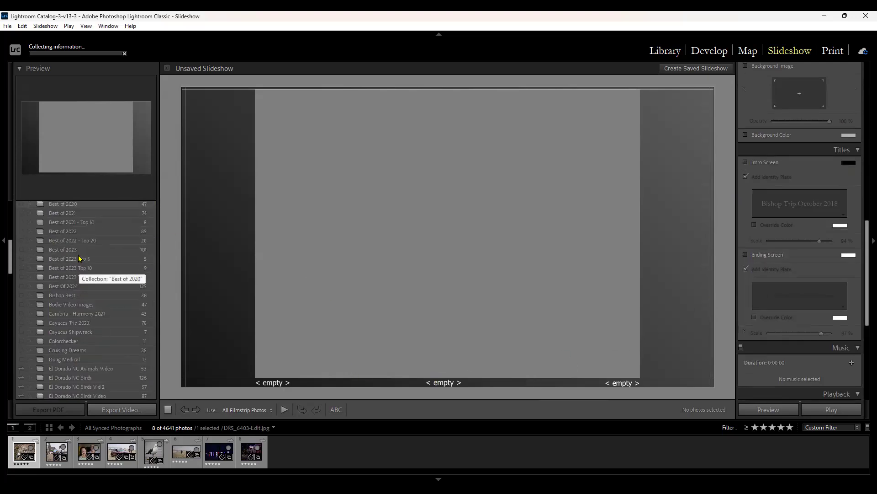
pyautogui.scroll(18, 82, 265)
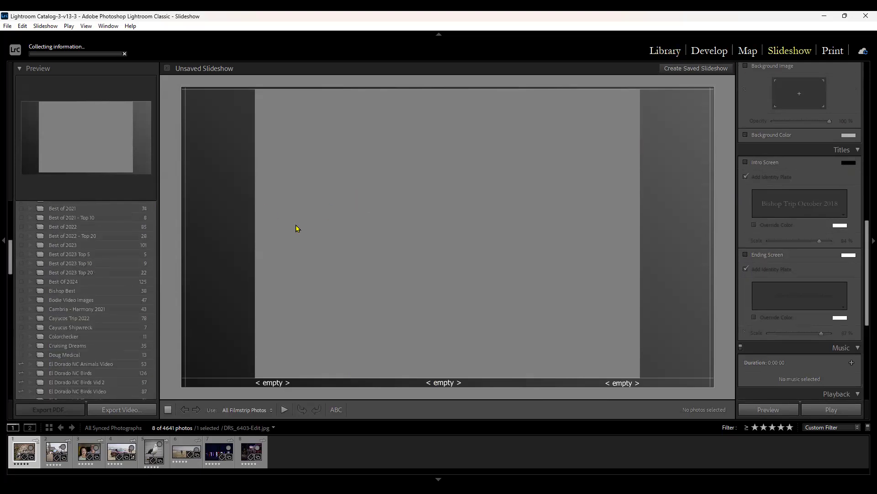
pyautogui.scroll(5, 108, 289)
pyautogui.click(78, 240)
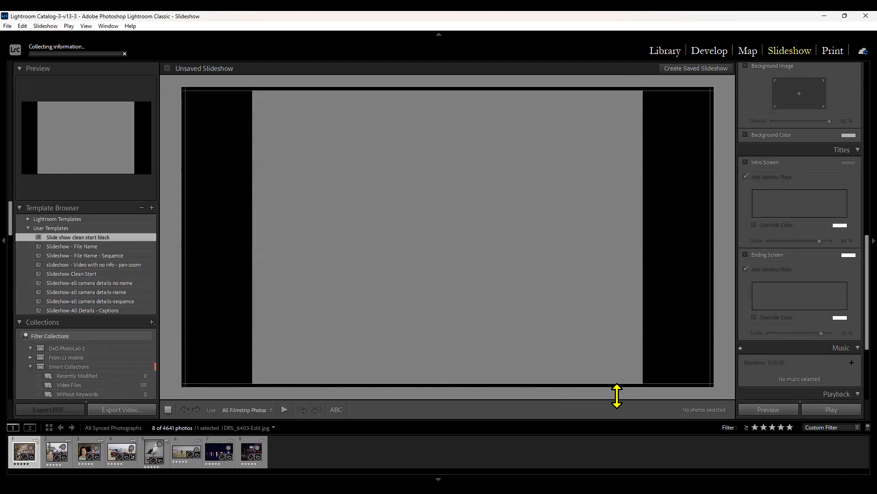
# Add a custom text overlay to the slide without entering any text
pyautogui.click(337, 410)
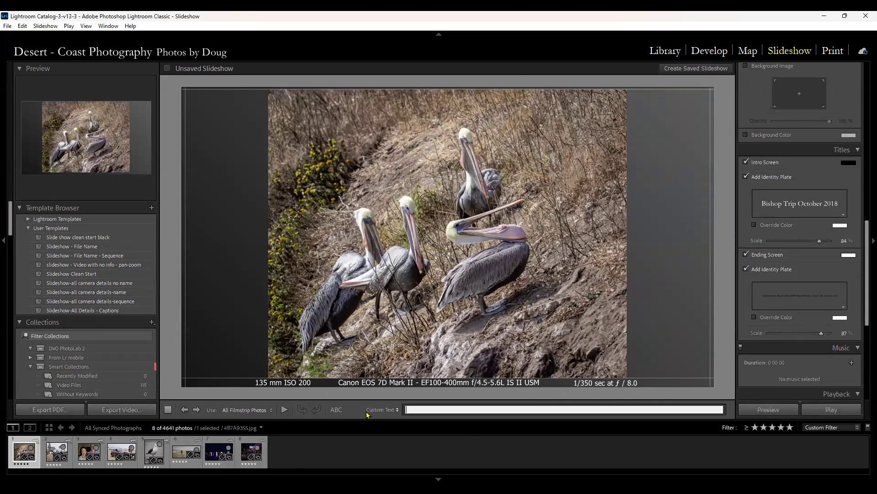
pyautogui.click(338, 409)
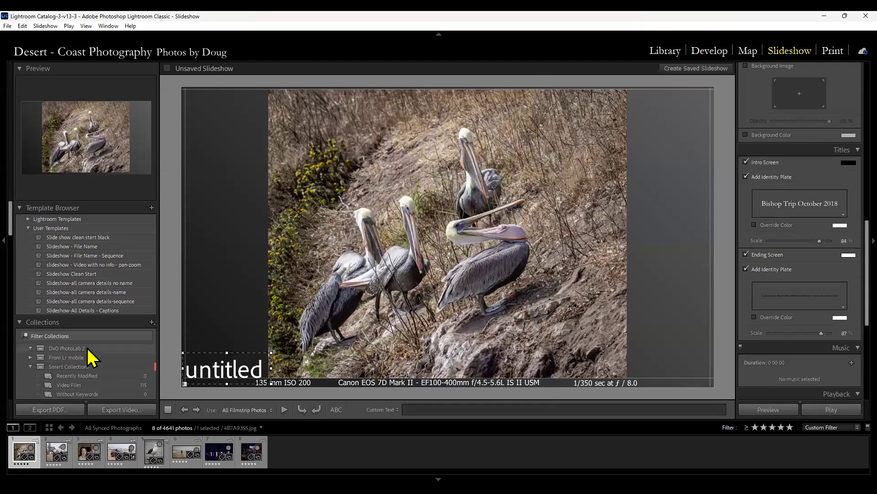
# Find the Pismo Beach Trip 2024 collection in the list and load its photos into the slideshow
pyautogui.scroll(-15, 87, 347)
pyautogui.scroll(6, 87, 355)
pyautogui.scroll(-12, 86, 338)
pyautogui.scroll(12, 87, 333)
pyautogui.scroll(2, 89, 333)
pyautogui.scroll(-2, 87, 325)
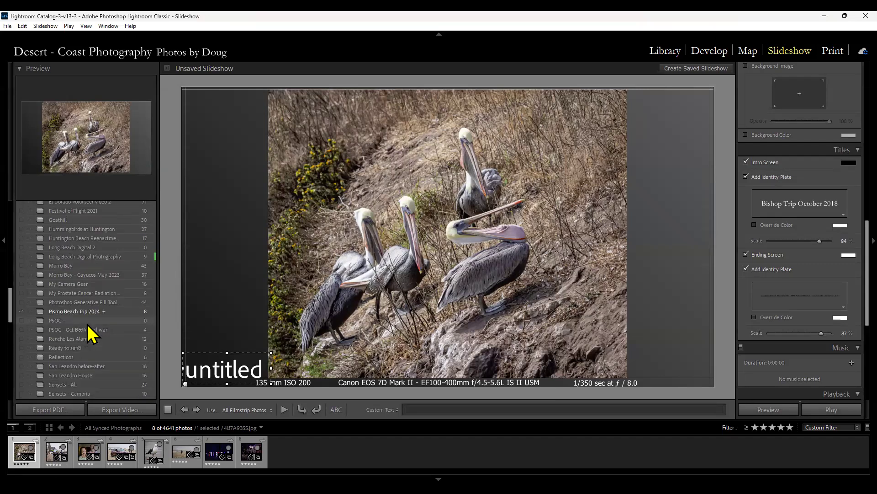
pyautogui.click(79, 312)
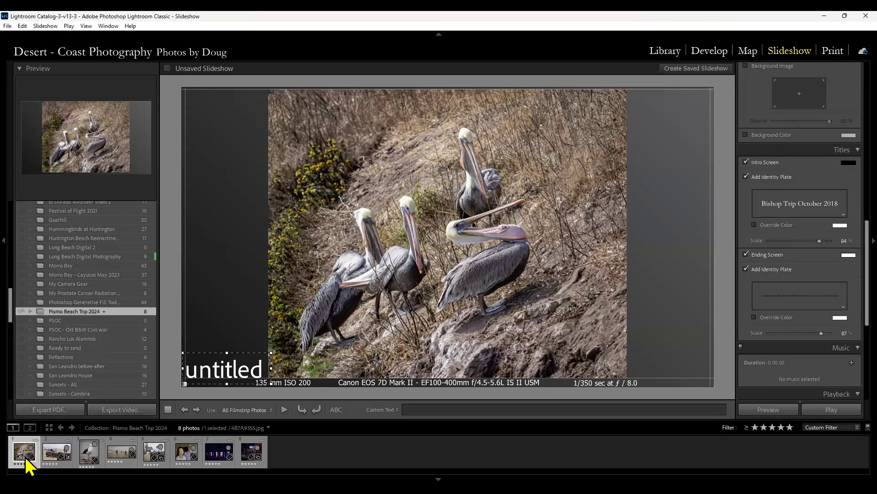
# Reorder the collection in the Library: night Pismo Beach sign first, seagull second and the couple's portrait fifth, accepting the re-order of synced images
pyautogui.moveTo(40, 443); pyautogui.dragTo(42, 444)
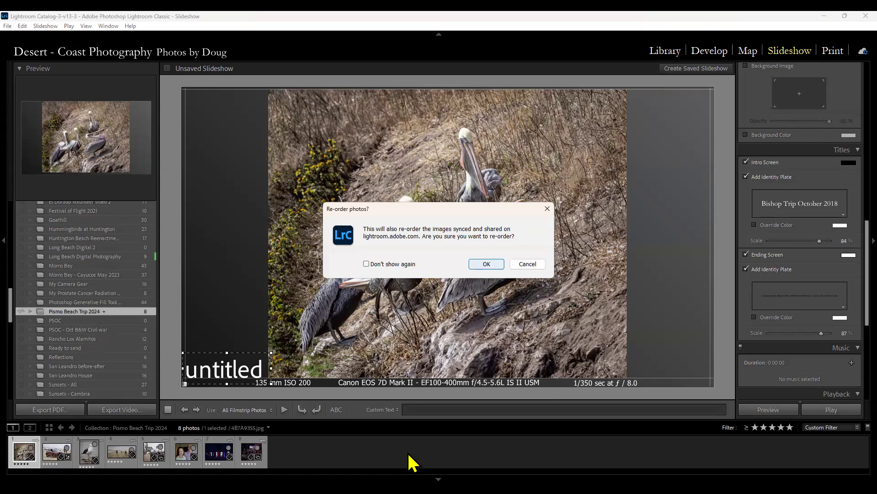
pyautogui.press('Return')
pyautogui.click(646, 59)
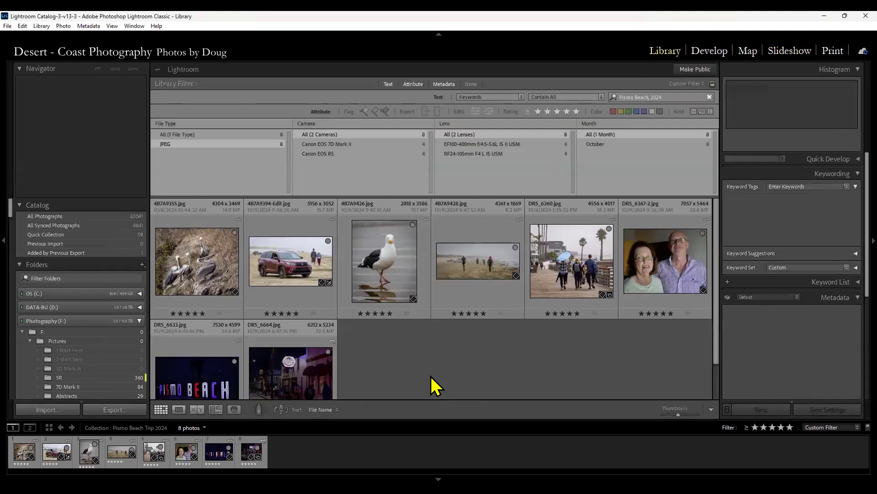
pyautogui.scroll(-10, 93, 366)
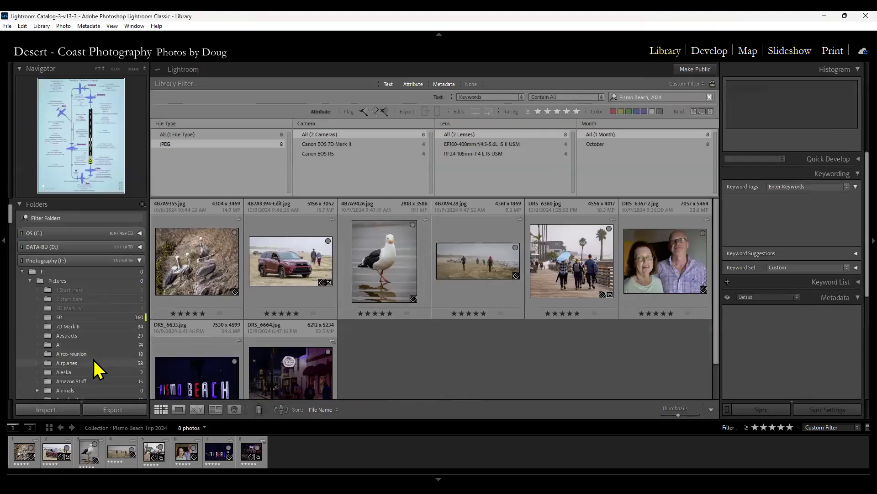
pyautogui.scroll(-5, 92, 356)
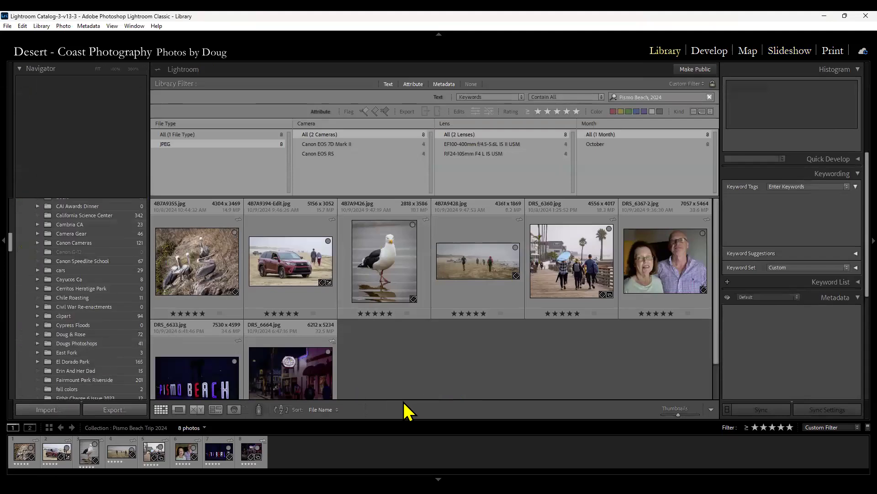
pyautogui.moveTo(225, 389); pyautogui.dragTo(161, 259)
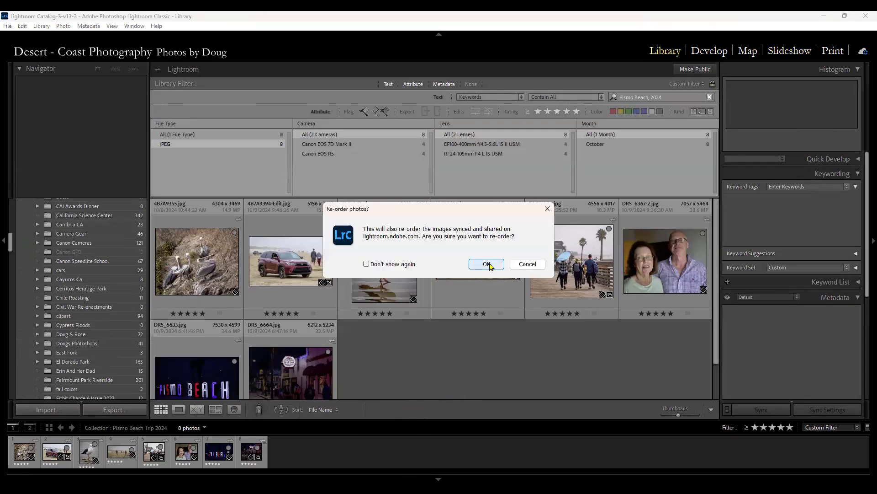
pyautogui.press('Return')
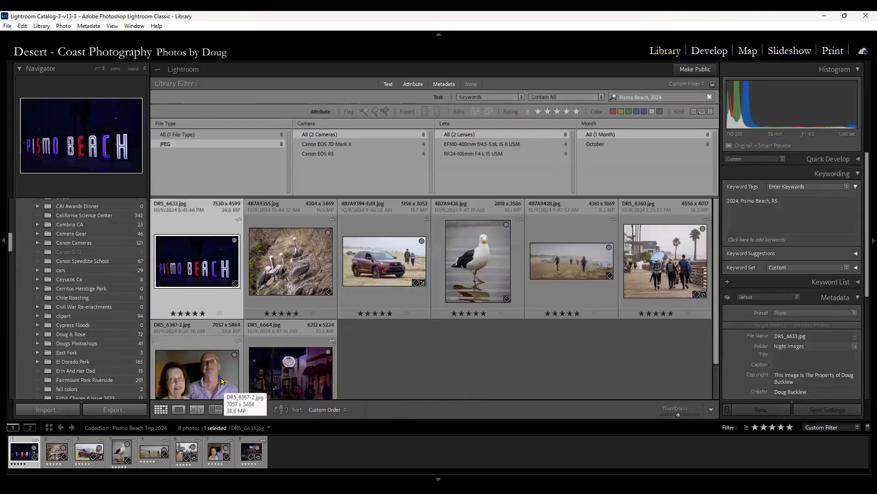
pyautogui.moveTo(488, 269); pyautogui.dragTo(262, 254)
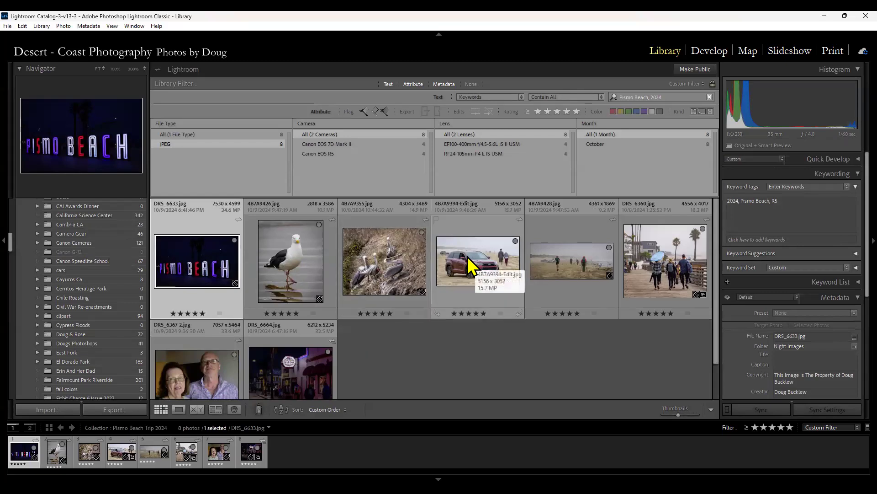
pyautogui.moveTo(210, 383); pyautogui.dragTo(540, 268)
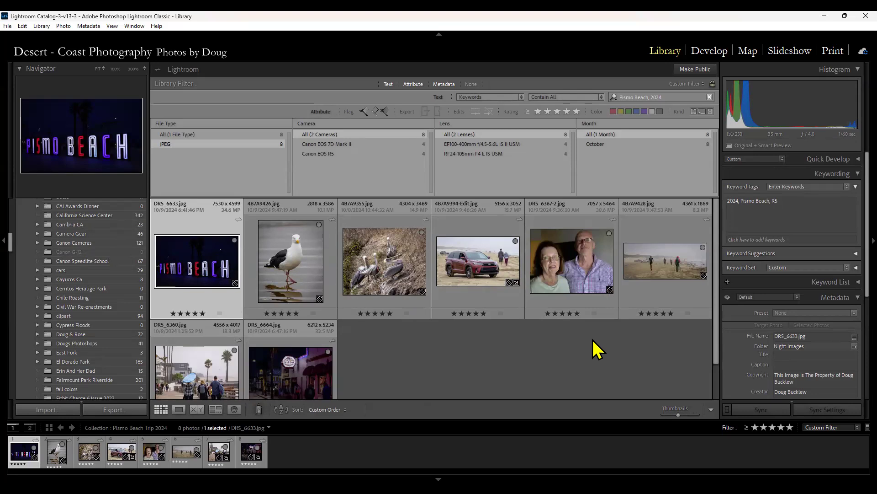
# Return to the Slideshow module and view the seagull and pelican slides in the new order
pyautogui.click(780, 52)
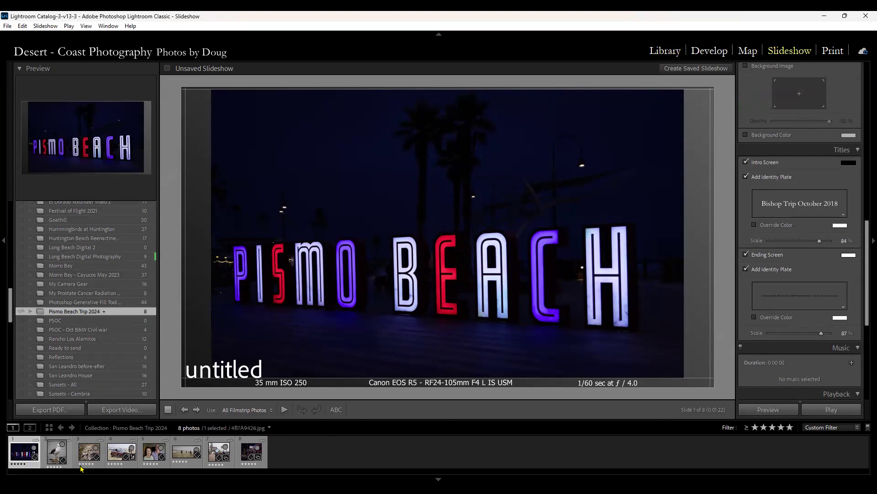
pyautogui.click(69, 457)
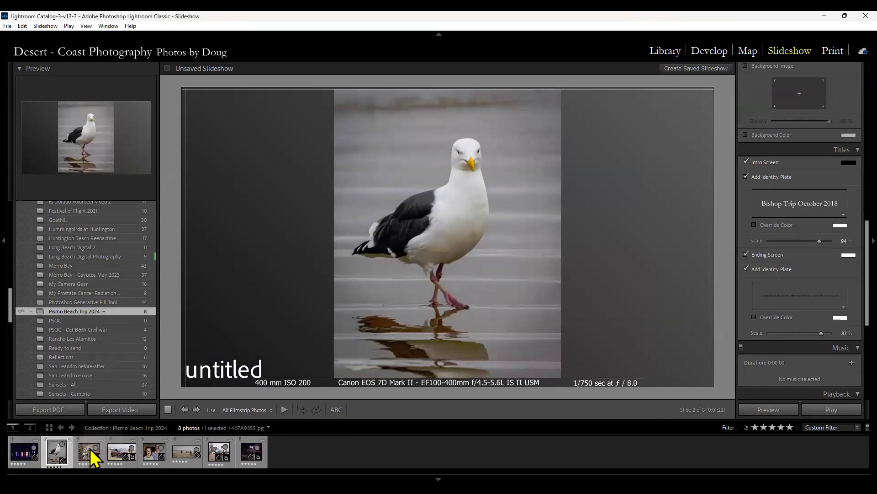
pyautogui.click(92, 453)
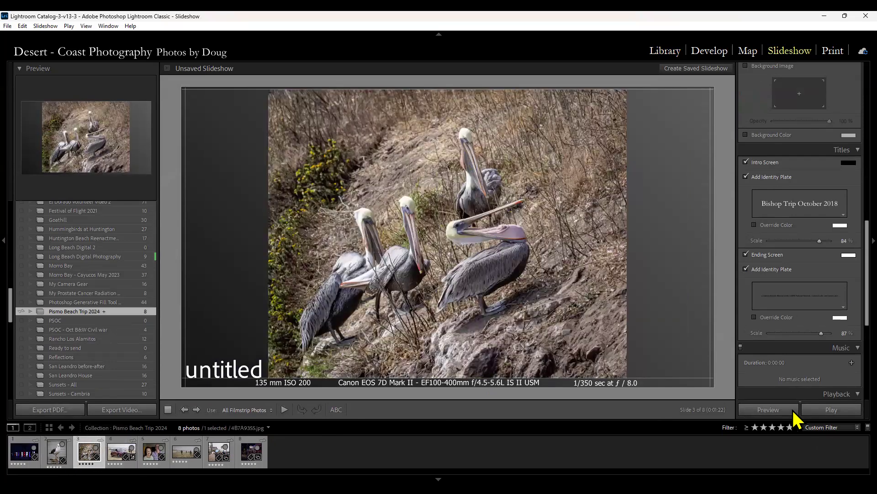
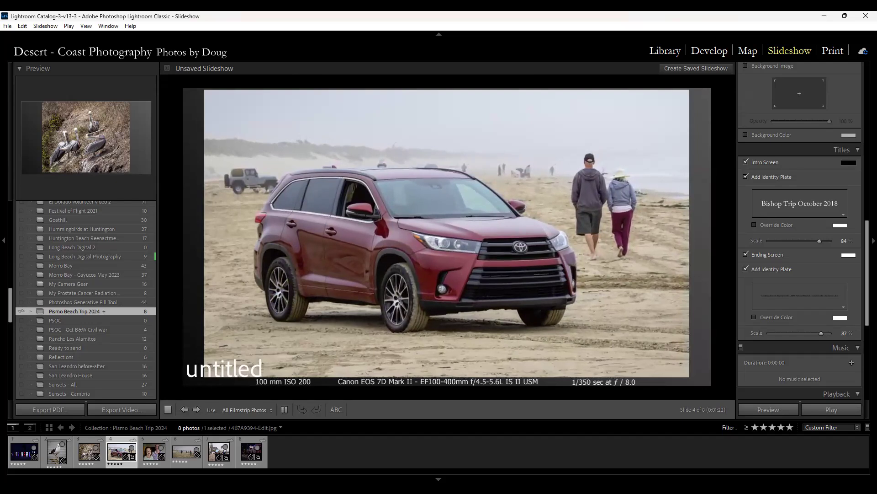
# Stop the running preview and play the slideshow from the first slide, the night Pismo Beach sign
pyautogui.press('space')
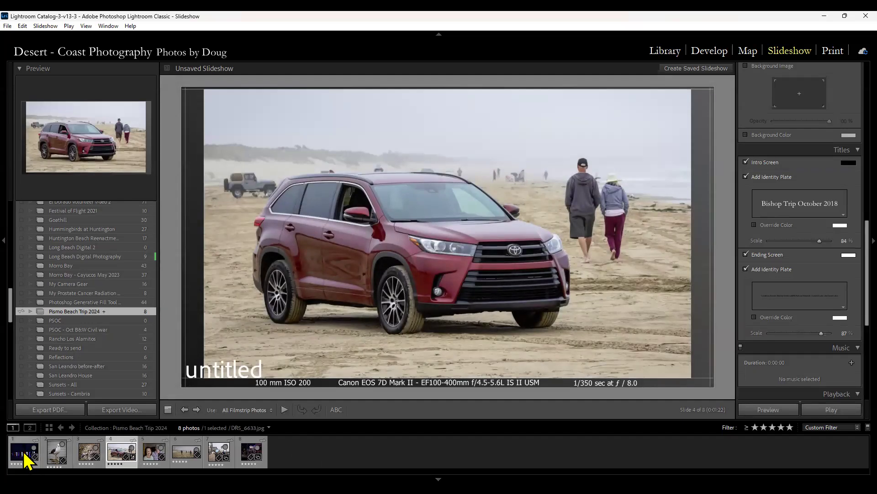
pyautogui.click(24, 451)
pyautogui.click(834, 411)
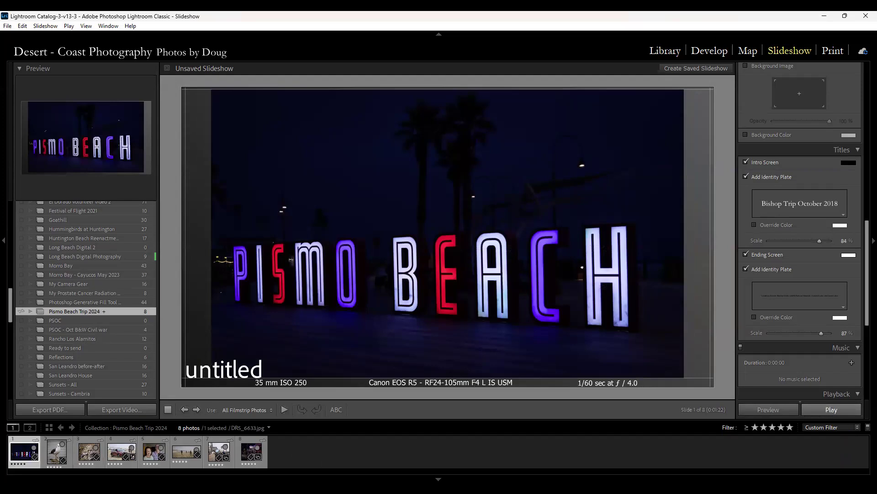
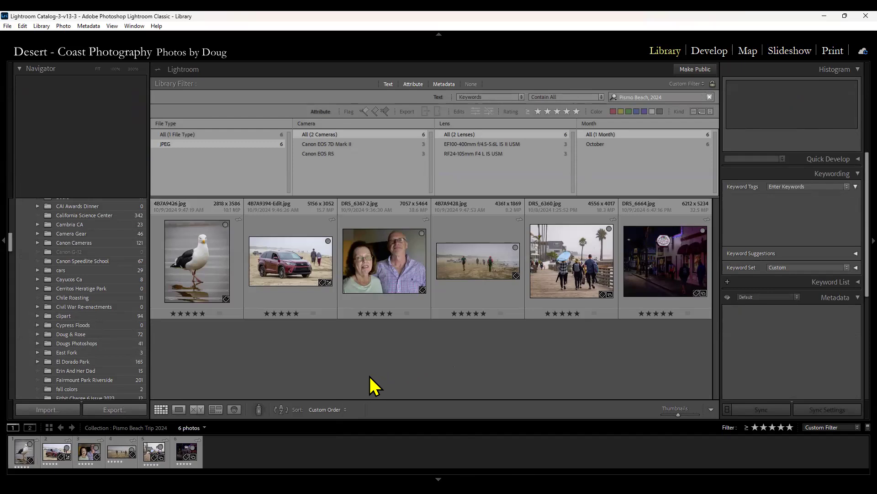
# Go to the seagull photo's source folder in the Library and clear the keyword text from the library filter
pyautogui.click(204, 266)
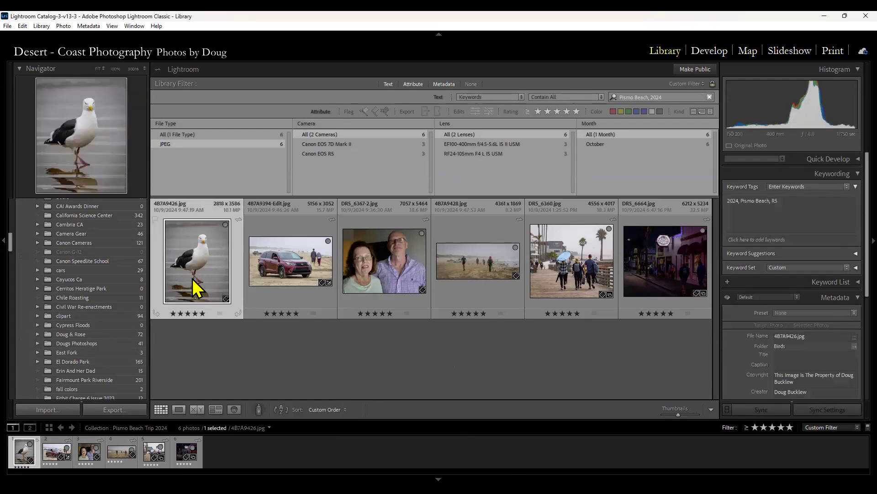
pyautogui.rightClick(192, 279)
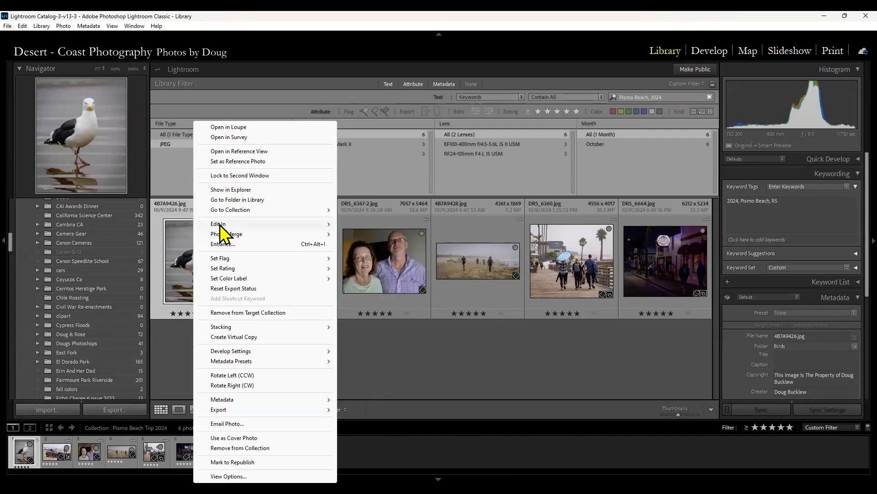
pyautogui.click(234, 200)
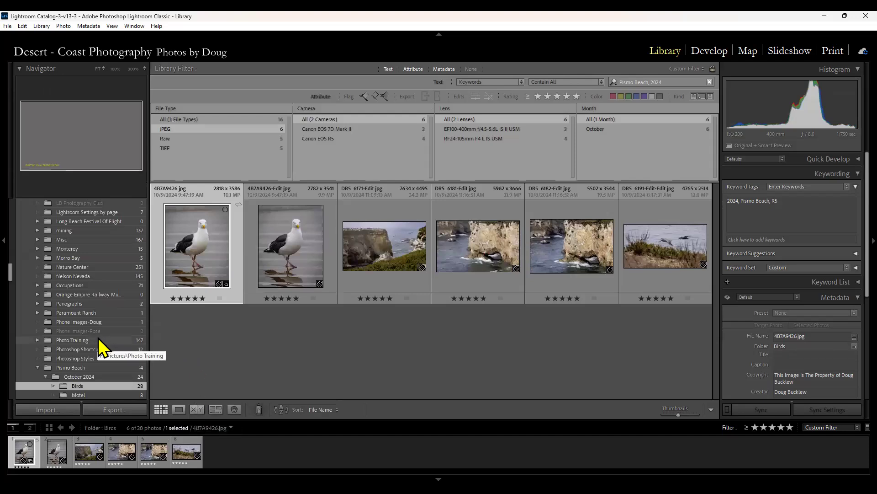
pyautogui.scroll(-3, 98, 339)
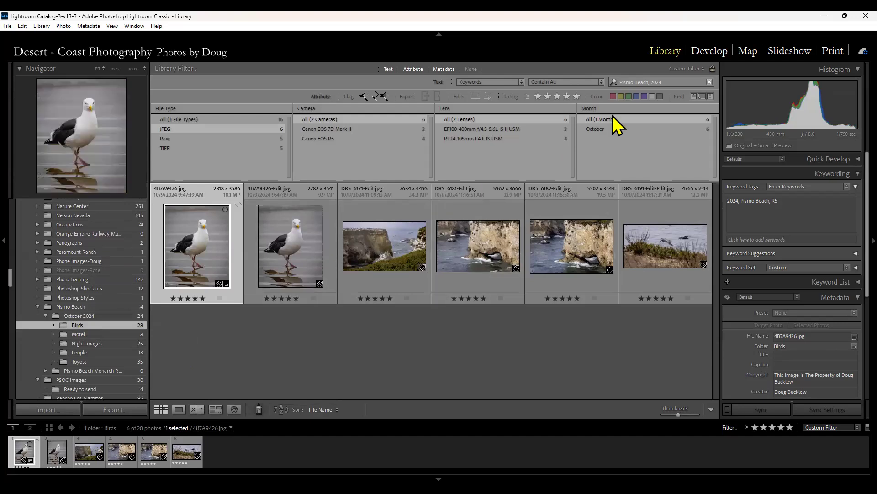
pyautogui.click(710, 82)
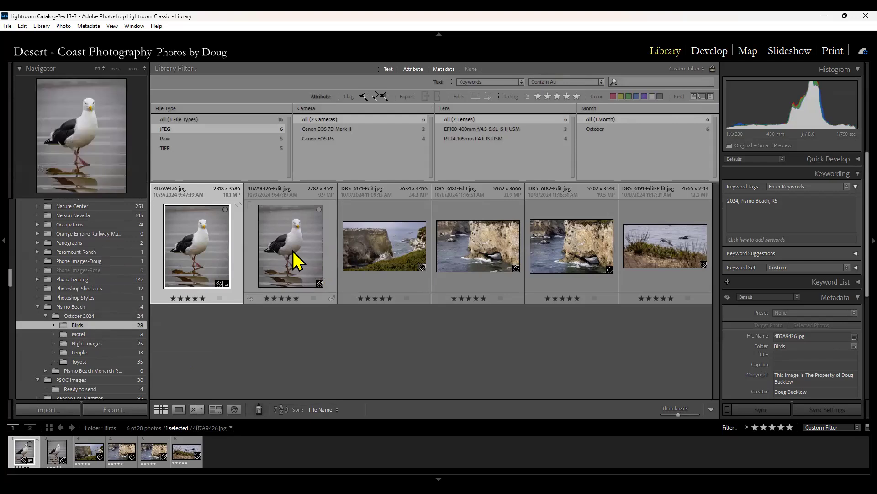
# Add 4B7A9426-Edit.jpg to the target collection Pismo Beach Trip 2024 and remove the original 4B7A9426.jpg from it
pyautogui.click(288, 265)
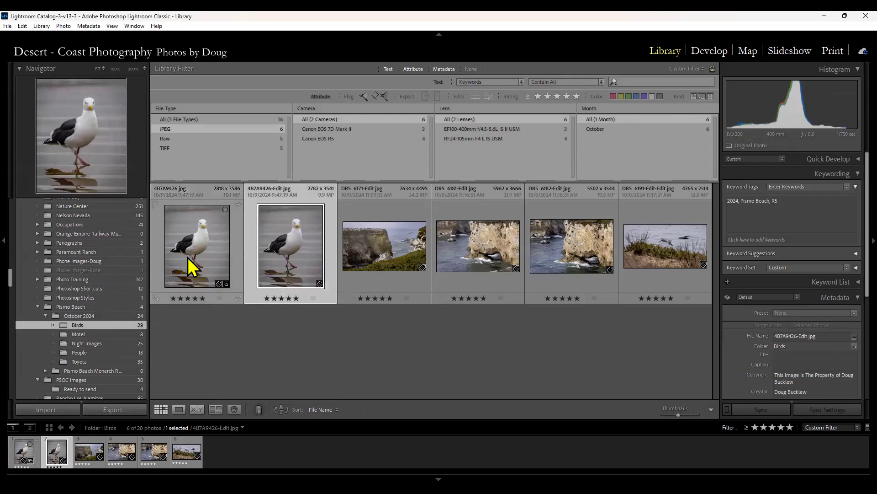
pyautogui.press('b')
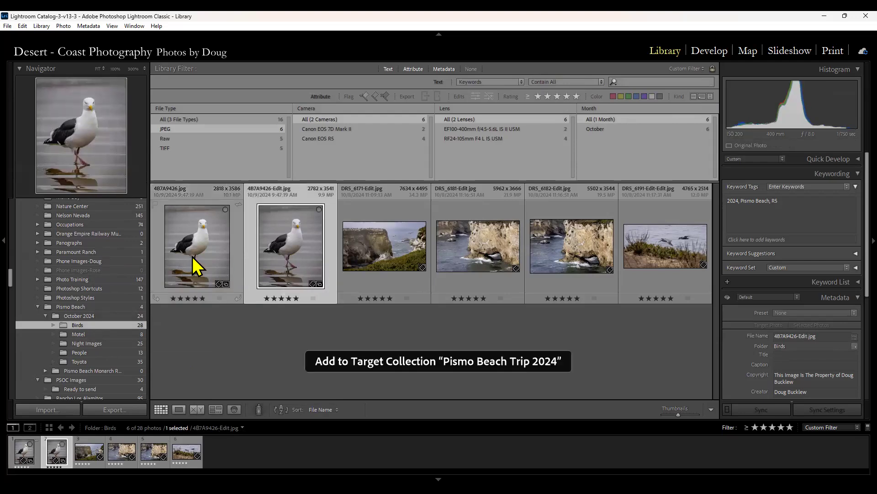
pyautogui.press('b')
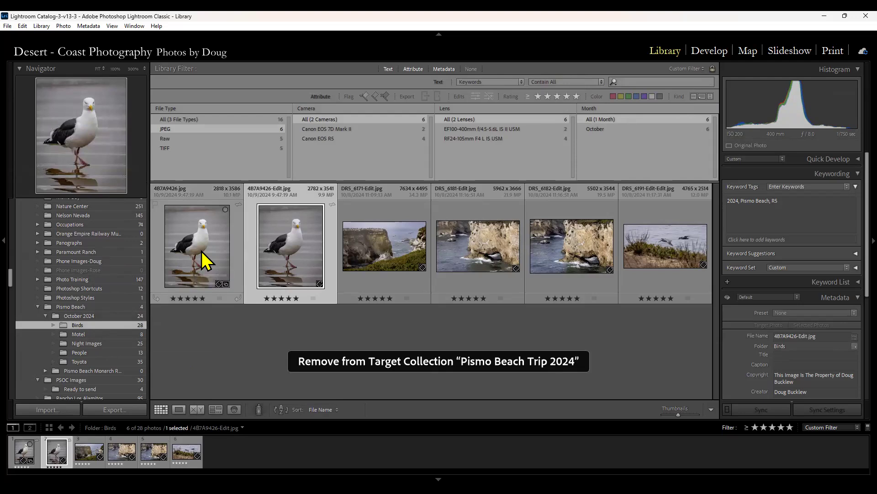
pyautogui.press('b')
pyautogui.click(200, 252)
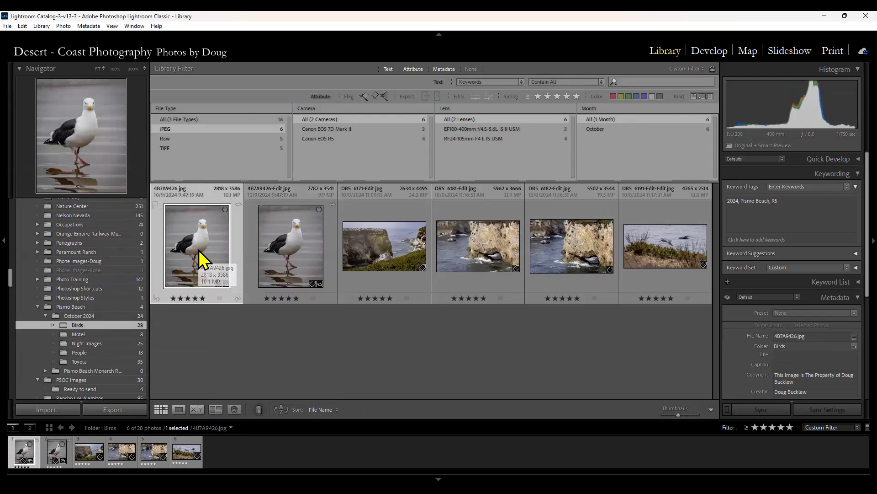
pyautogui.press('b')
pyautogui.click(281, 252)
pyautogui.press('b')
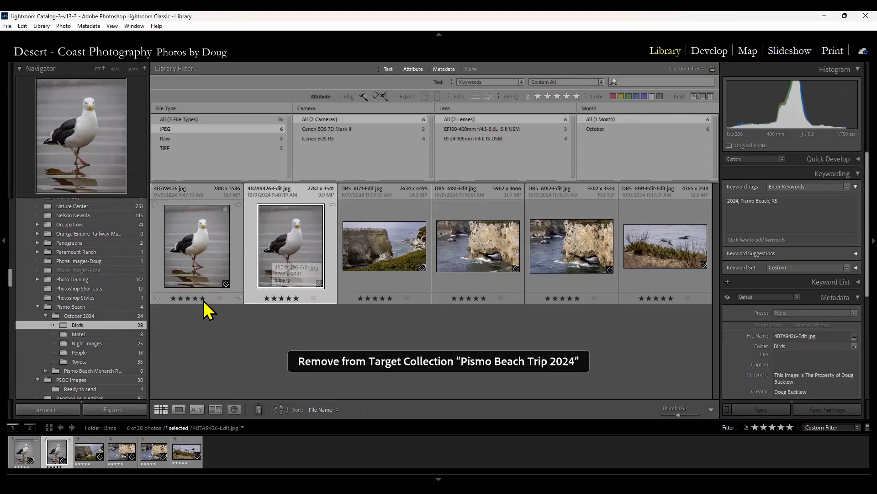
pyautogui.press('b')
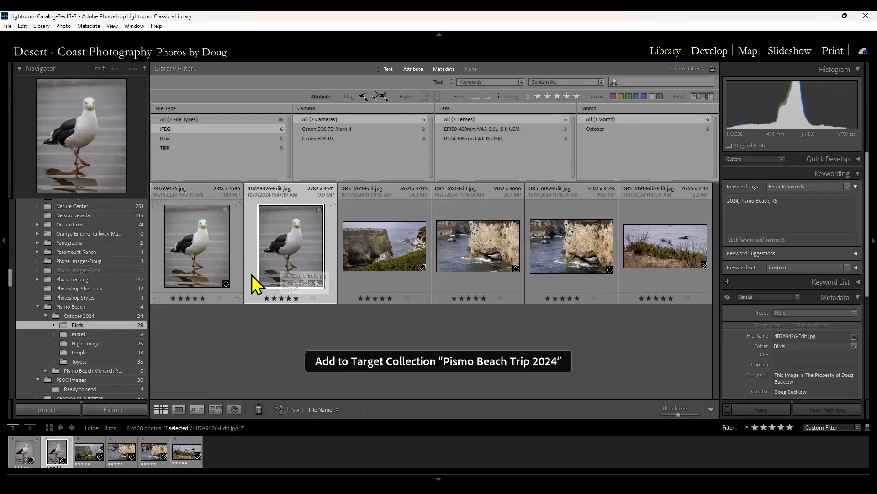
# Open the Pismo Beach Trip 2024 collection and move the edited seagull photo to second place, right after the red car
pyautogui.scroll(-5, 104, 374)
pyautogui.scroll(-10, 102, 374)
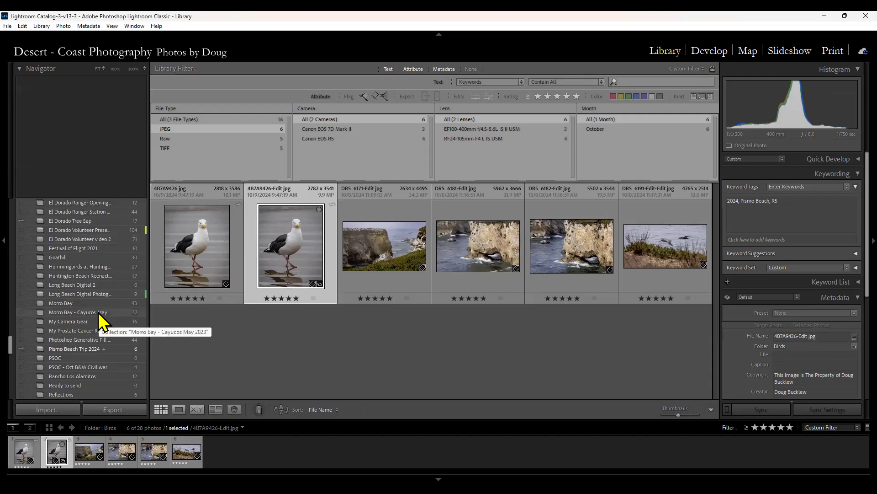
pyautogui.scroll(-5, 99, 333)
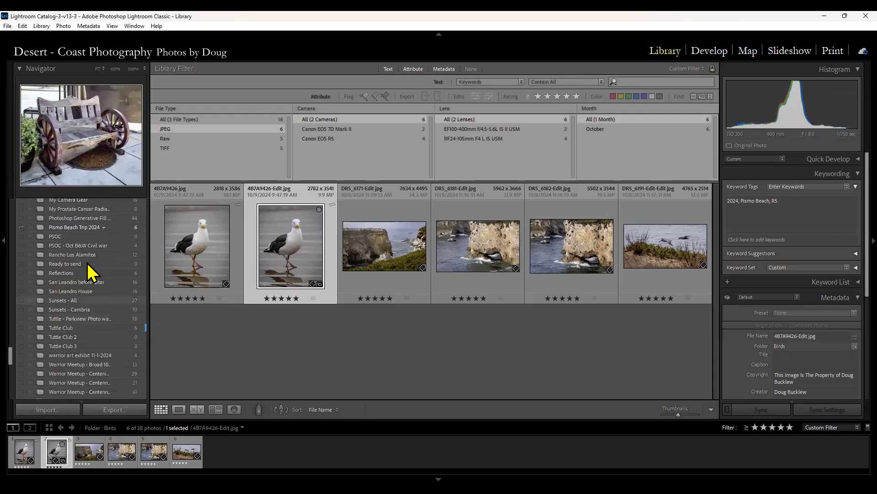
pyautogui.click(87, 228)
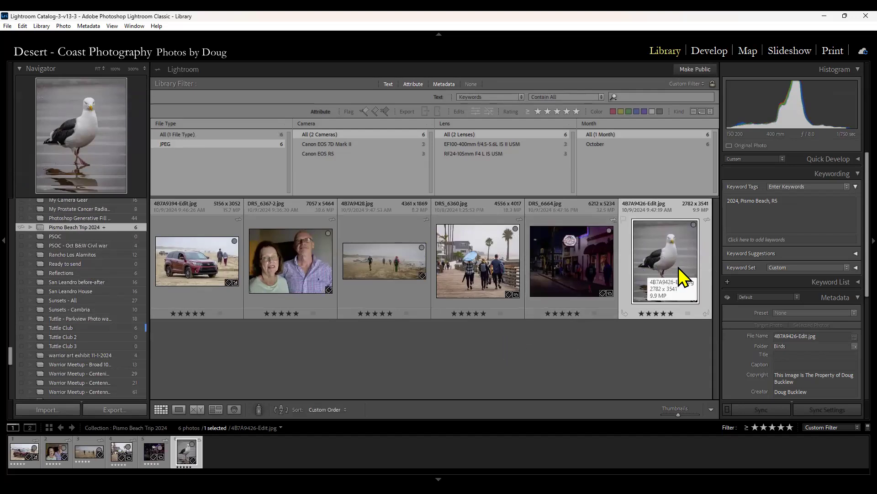
pyautogui.moveTo(681, 265); pyautogui.dragTo(244, 233)
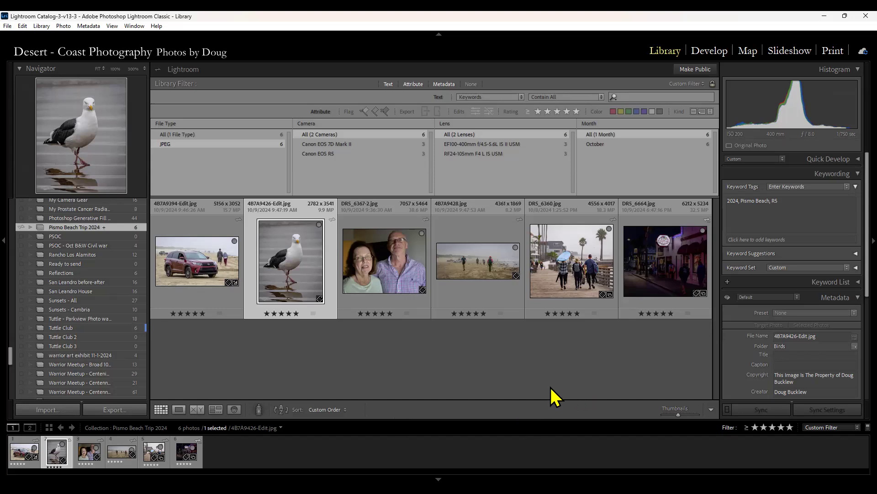
# Return to the Slideshow module and set the slideshow to repeat
pyautogui.click(777, 53)
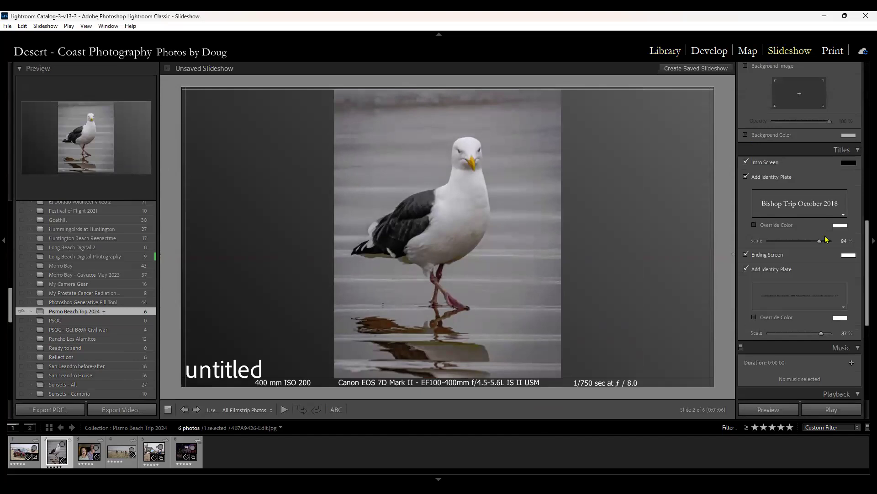
pyautogui.scroll(-5, 843, 297)
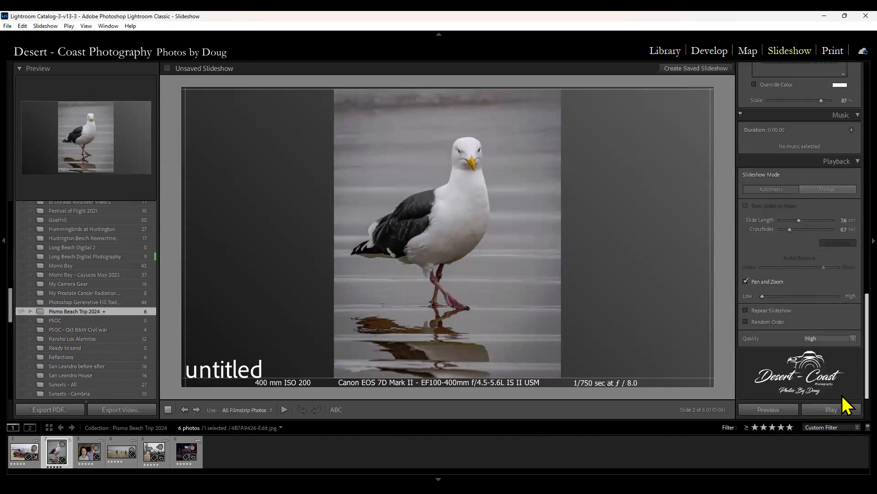
pyautogui.click(746, 311)
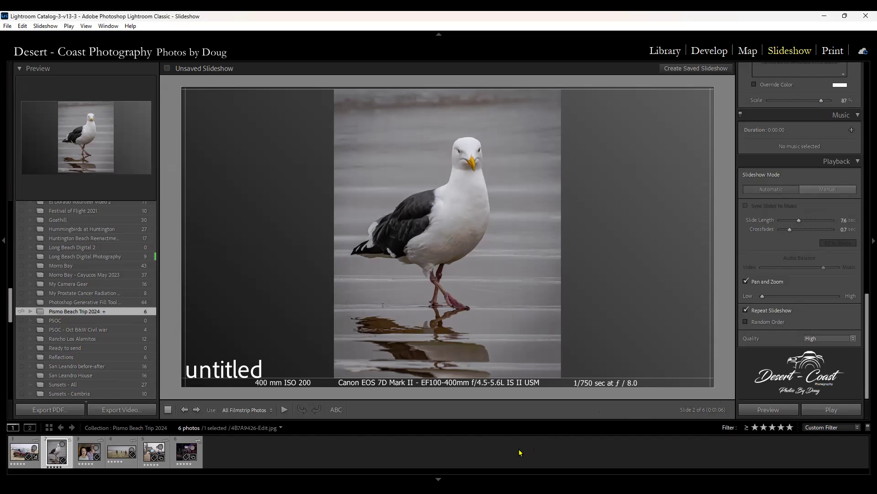
pyautogui.click(846, 132)
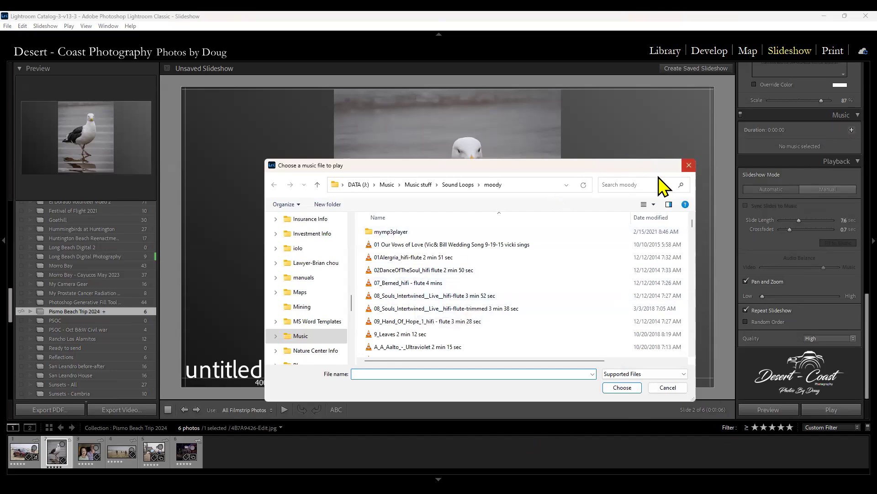
pyautogui.press('Escape')
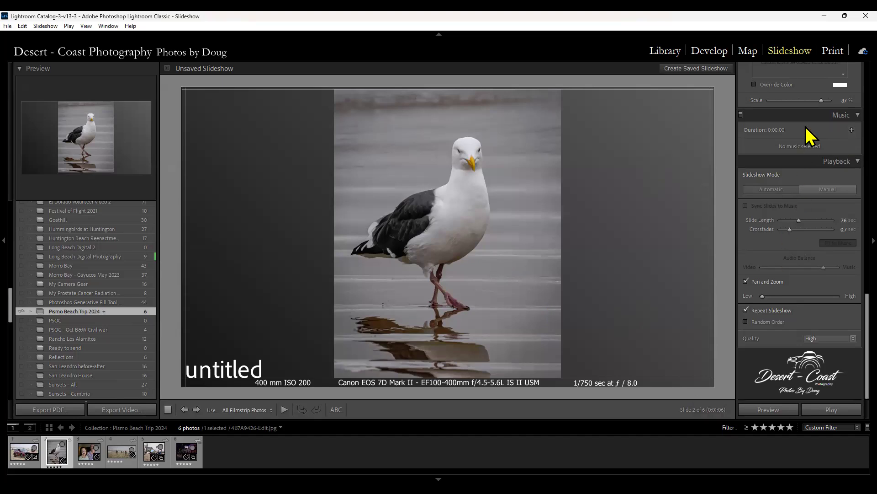
pyautogui.click(853, 131)
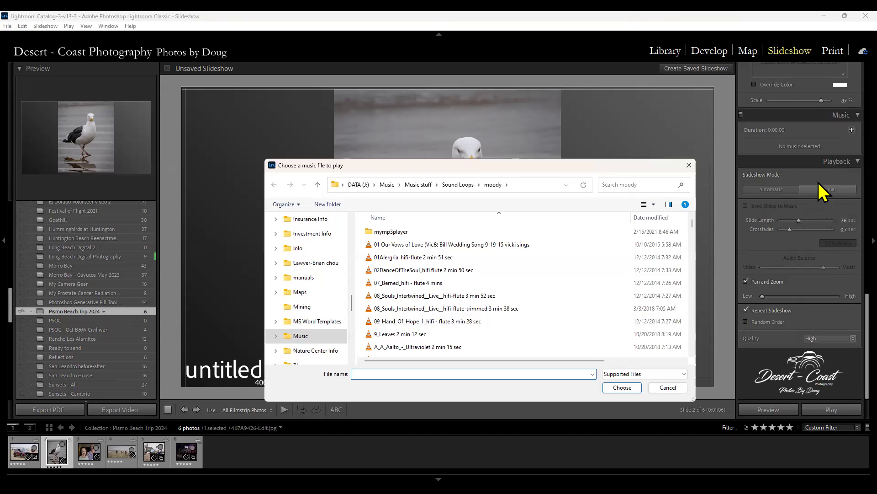
pyautogui.click(691, 166)
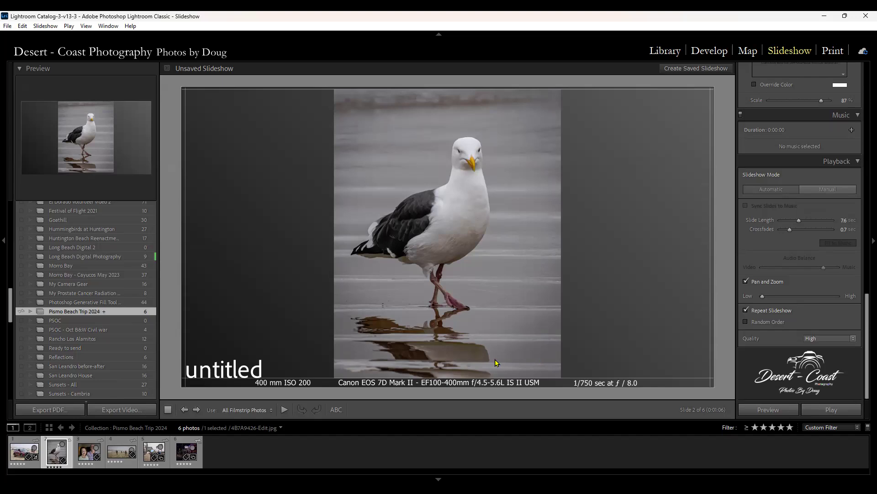
# Turn off the layout guides, the backdrop's color wash, the ending screen and the intro screen
pyautogui.moveTo(862, 336); pyautogui.dragTo(865, 94)
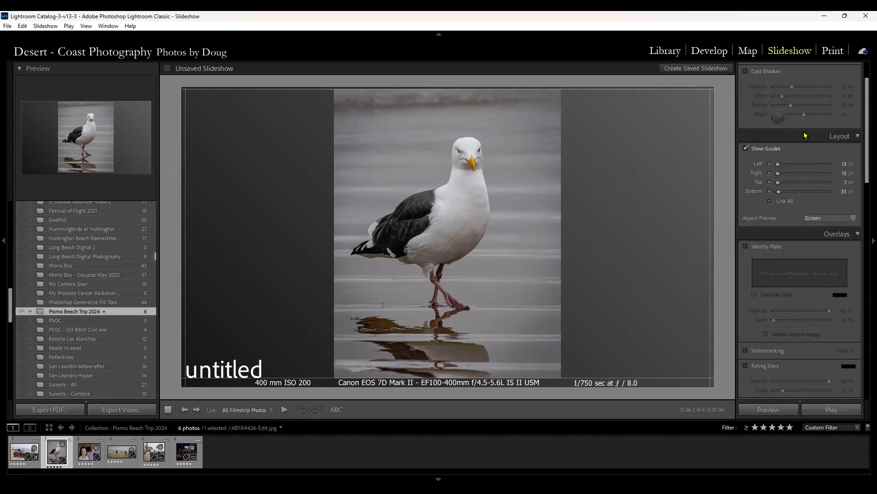
pyautogui.click(746, 198)
pyautogui.scroll(-5, 747, 218)
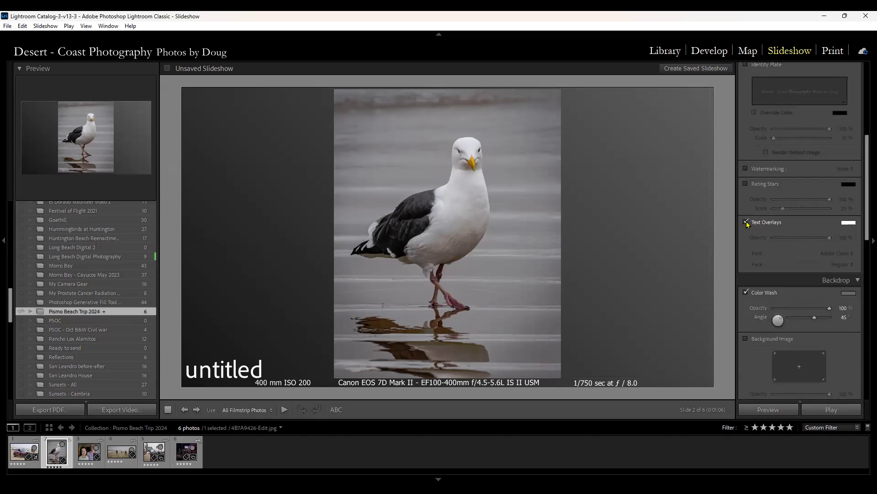
pyautogui.click(745, 292)
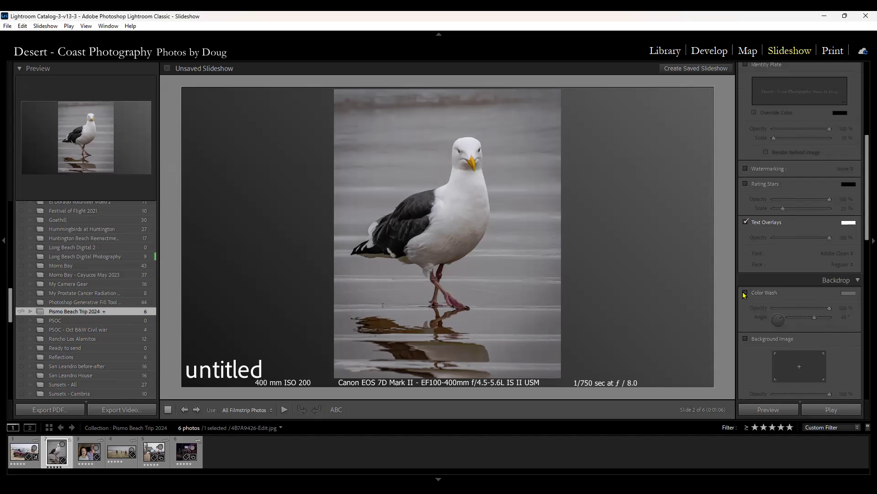
pyautogui.scroll(-5, 784, 343)
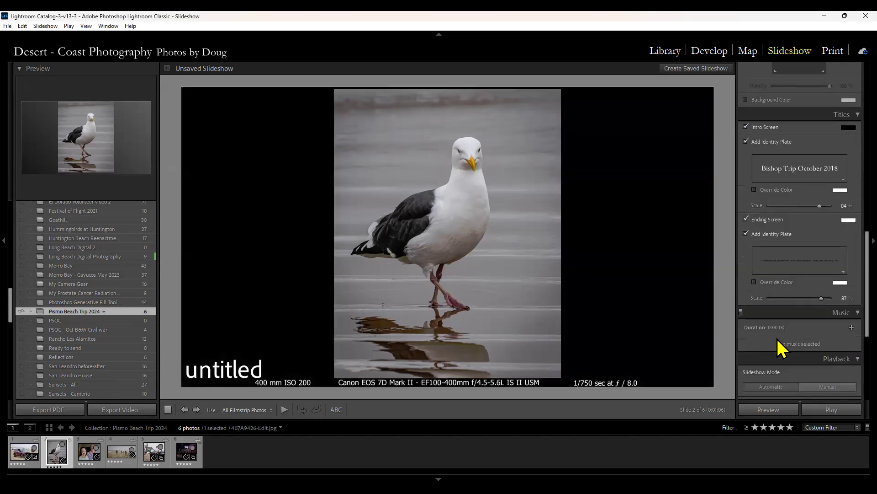
pyautogui.click(746, 220)
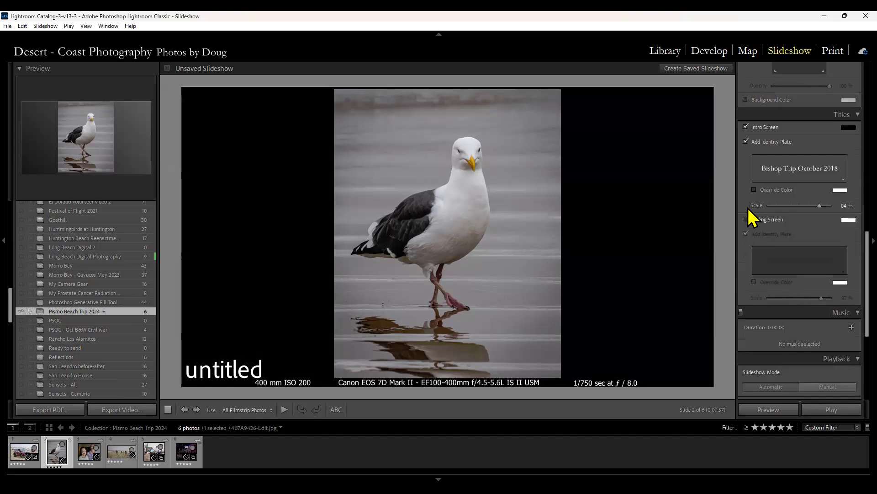
pyautogui.click(747, 127)
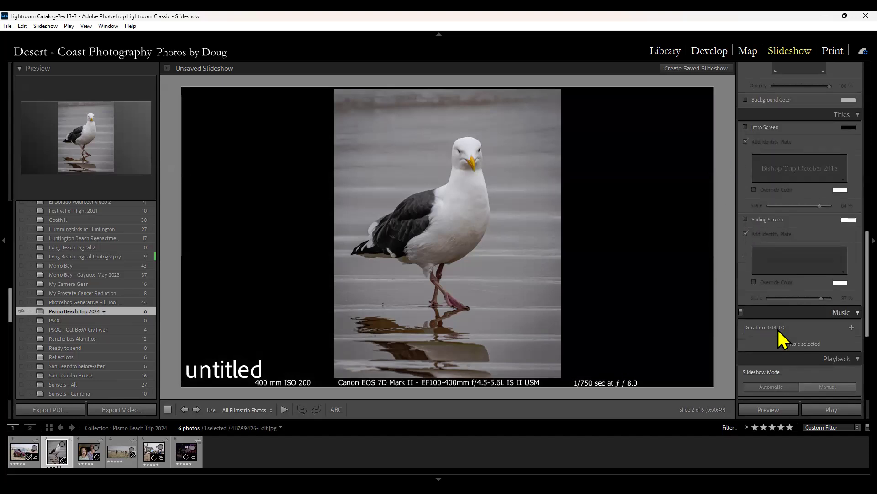
# Apply the user template "Slide show clean start black" to the slideshow
pyautogui.scroll(-4, 797, 345)
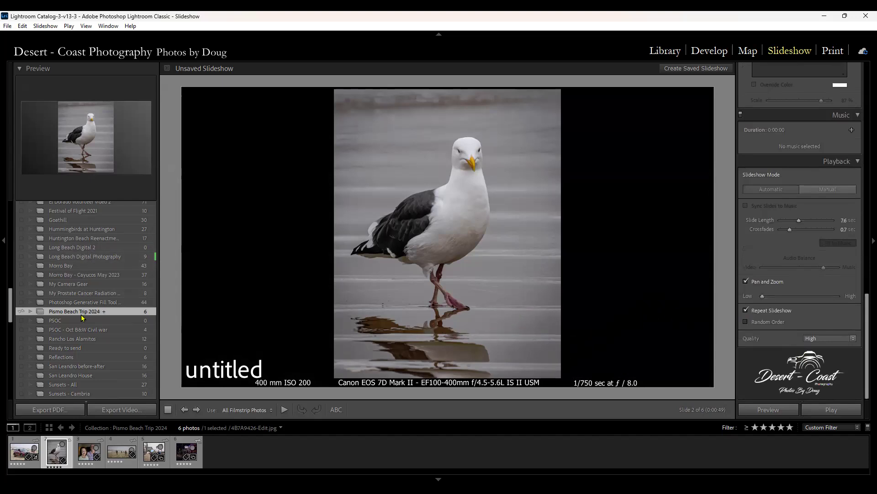
pyautogui.scroll(10, 84, 311)
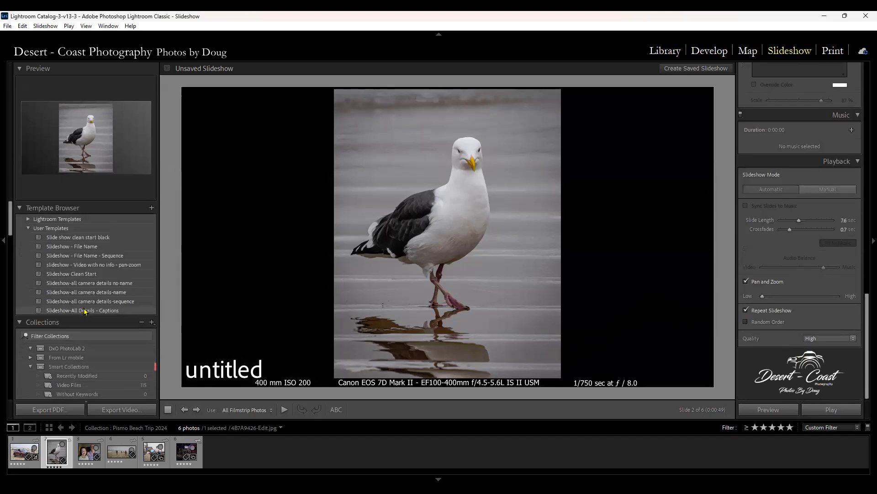
pyautogui.click(79, 239)
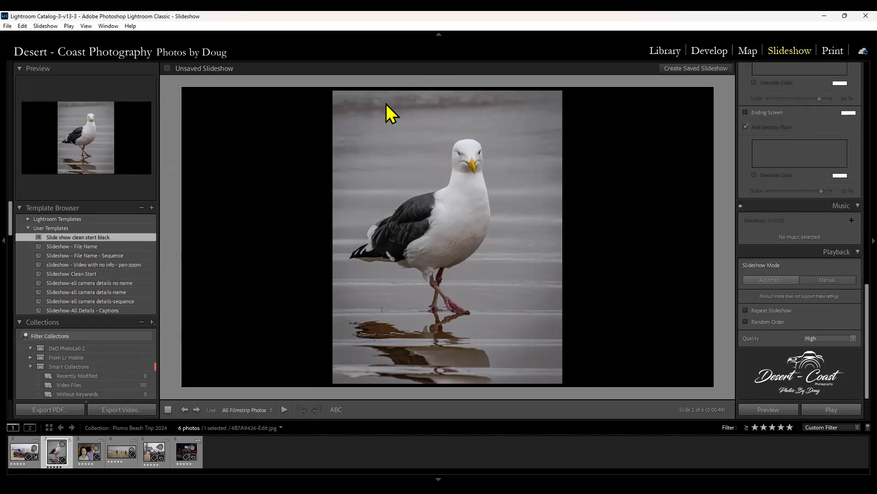
# Turn off the photo filter in the Library module and preview the selected seagull photo full screen
pyautogui.click(666, 50)
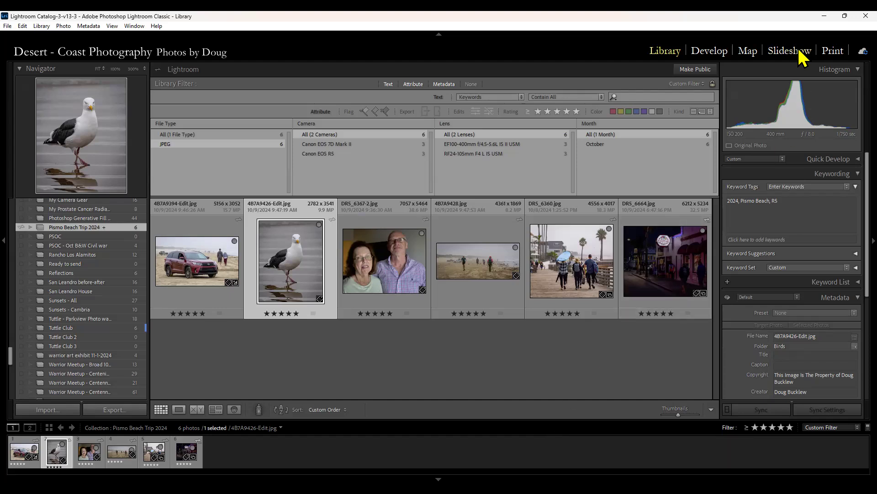
pyautogui.click(472, 84)
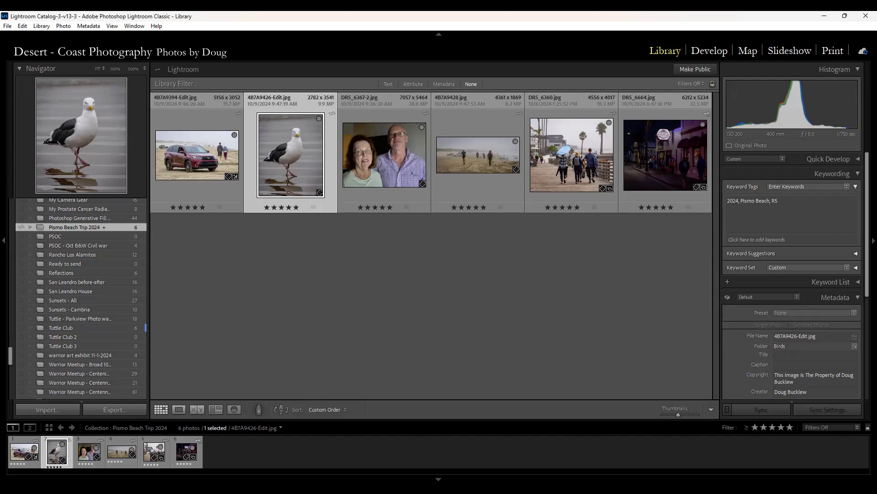
pyautogui.press('f')
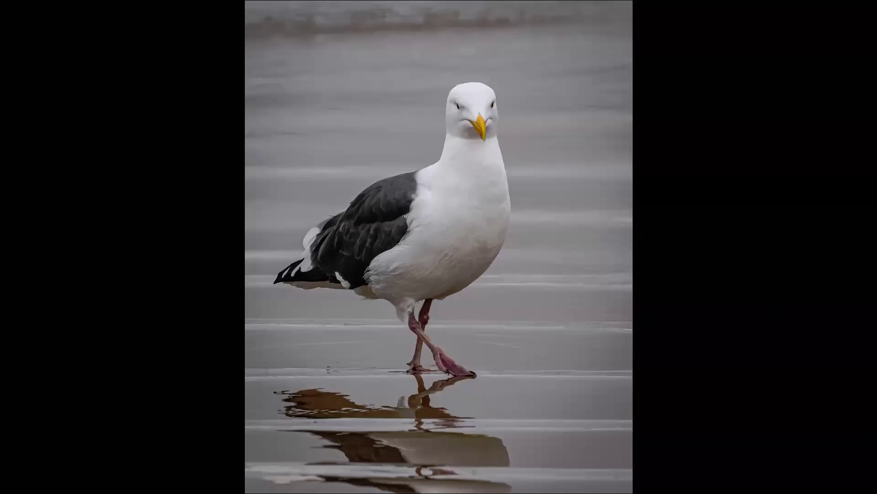
pyautogui.press('f')
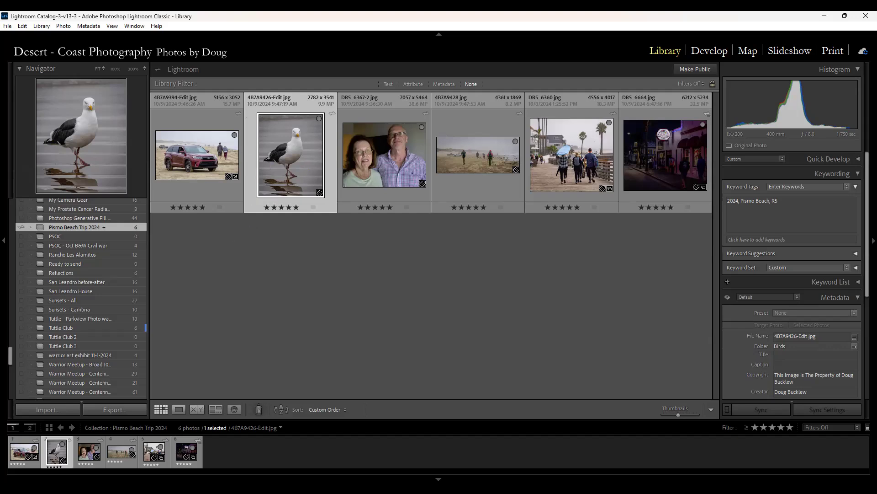
pyautogui.press('f')
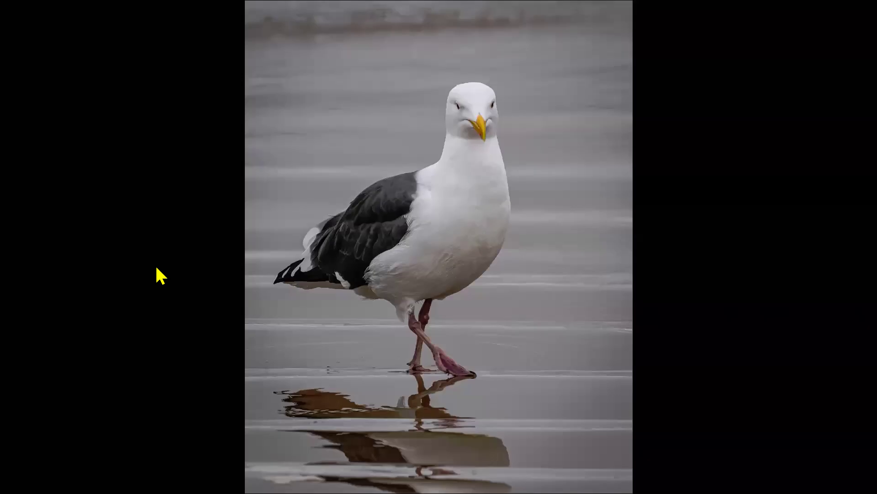
pyautogui.press('f')
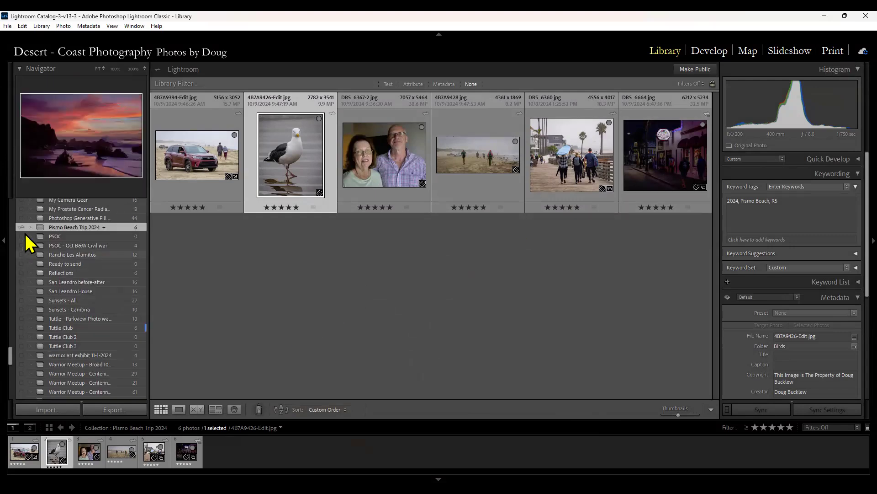
# Check the cloud storage and syncing activity, closing the readout by selecting the couple's portrait
pyautogui.scroll(3, 108, 290)
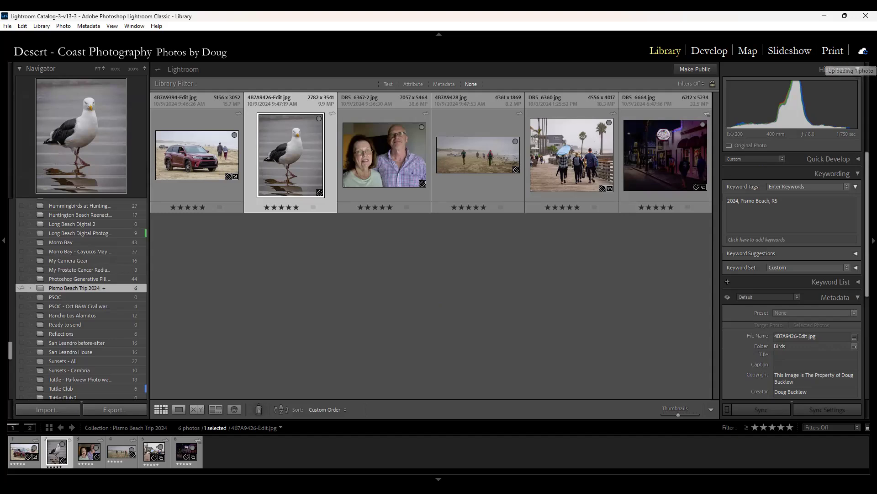
pyautogui.click(863, 50)
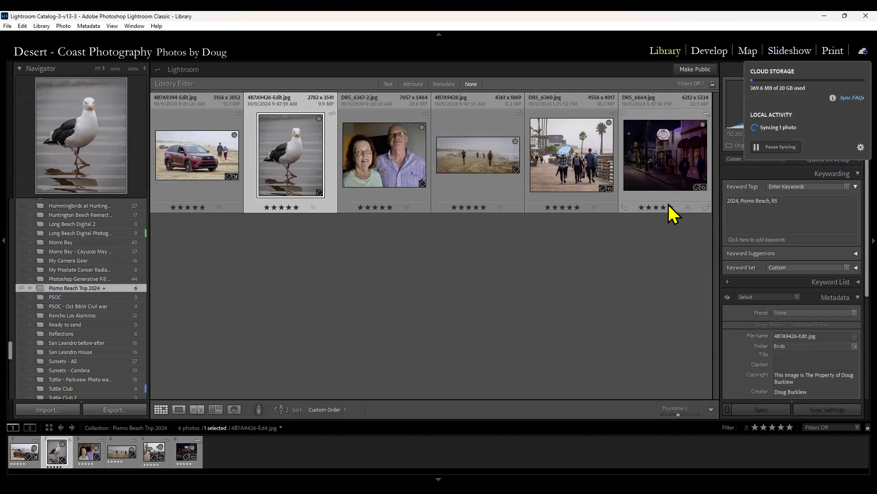
pyautogui.click(394, 160)
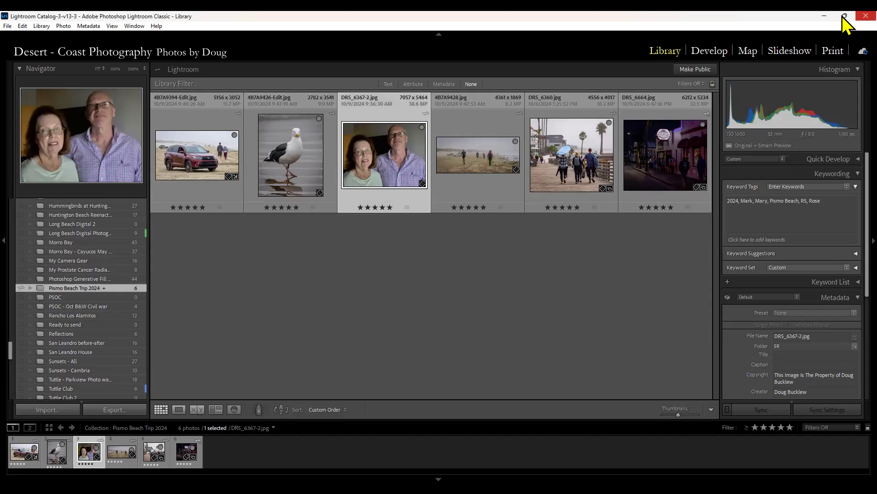
# Close Lightroom Classic, forcing the unresponsive program to quit, and close Task Manager
pyautogui.click(865, 16)
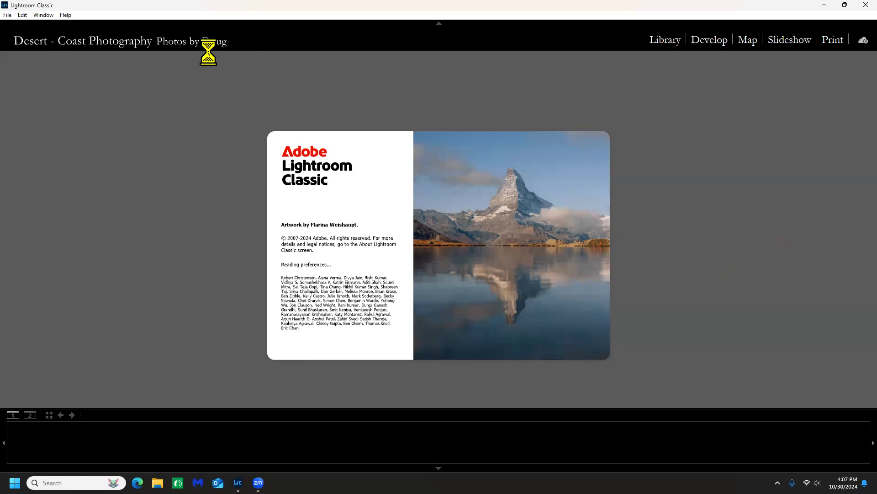
pyautogui.click(865, 6)
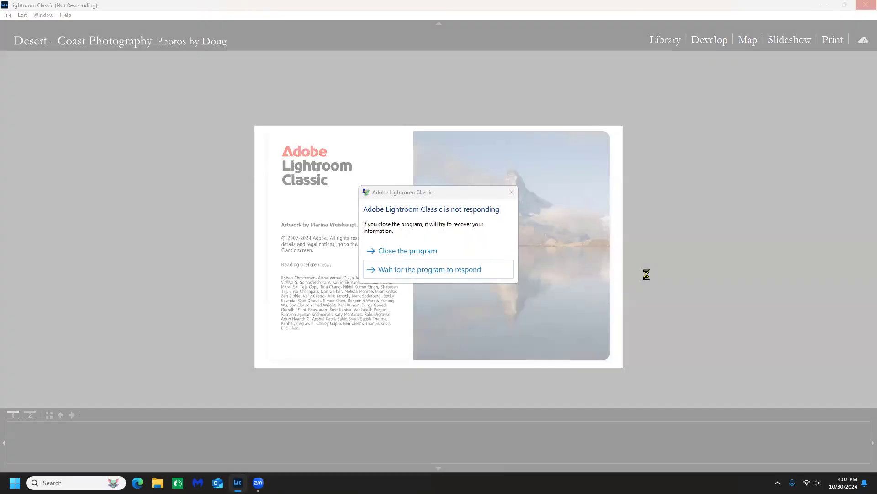
pyautogui.click(416, 254)
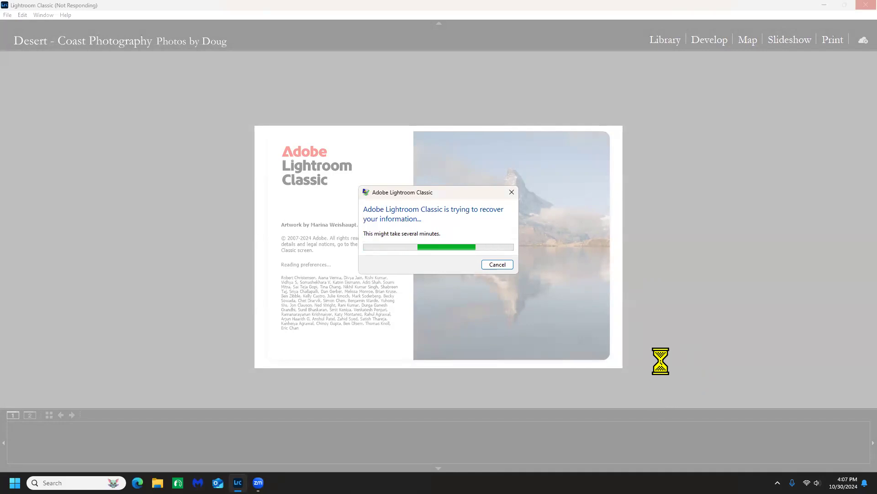
pyautogui.click(494, 267)
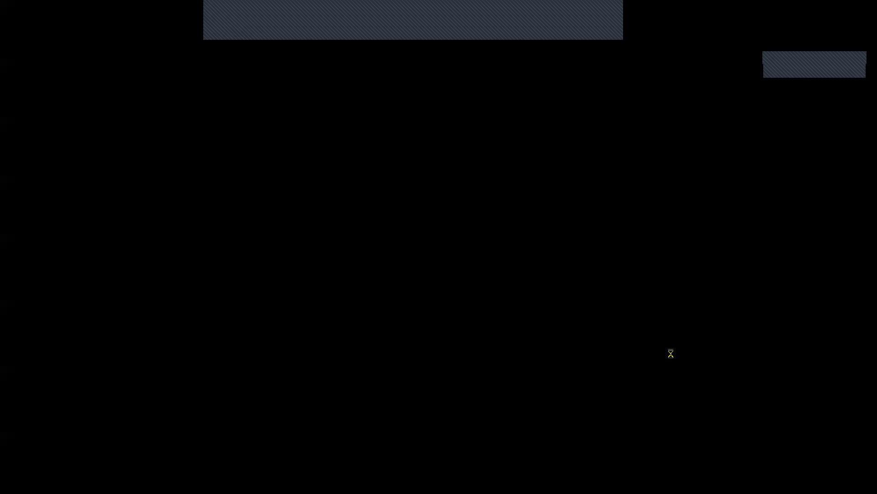
pyautogui.click(424, 248)
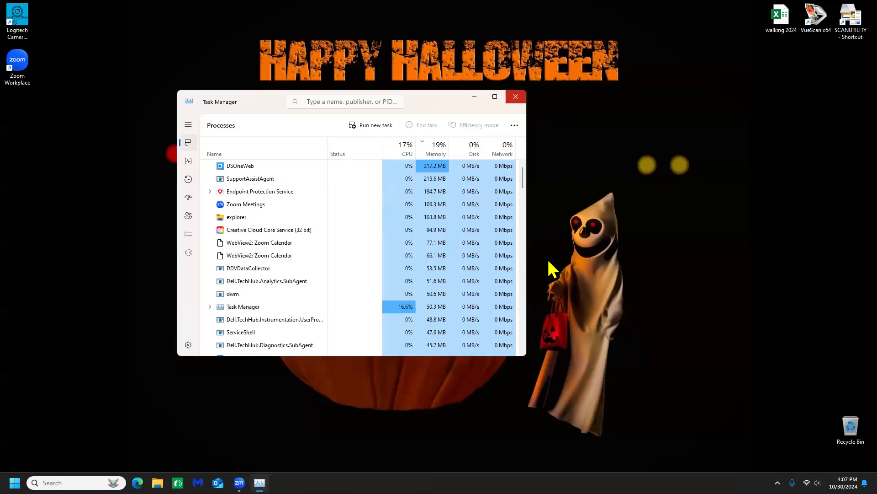
pyautogui.click(516, 97)
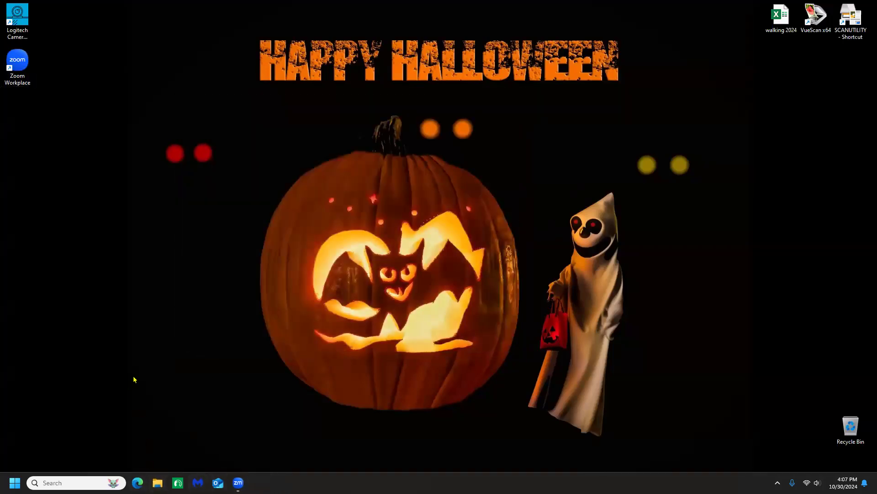
# Switch to File Explorer and expand the Backups folder within Lightroom on the DATA-BU (D:) drive
pyautogui.click(154, 480)
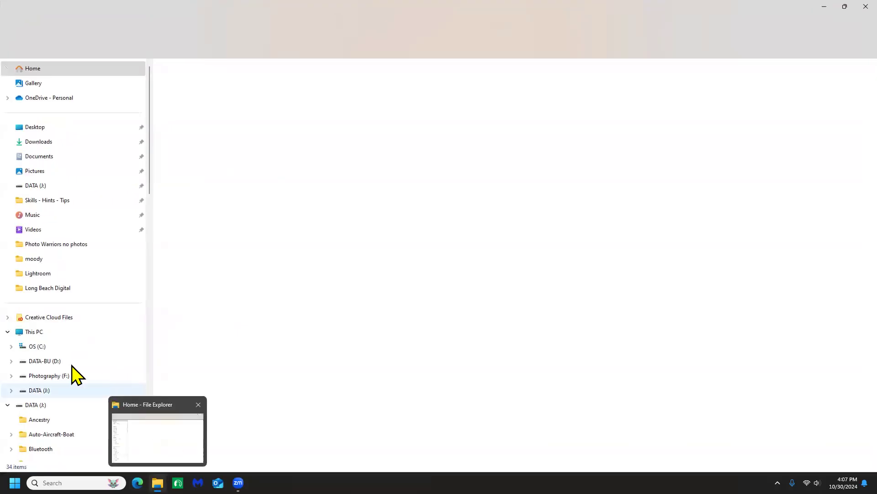
pyautogui.click(10, 362)
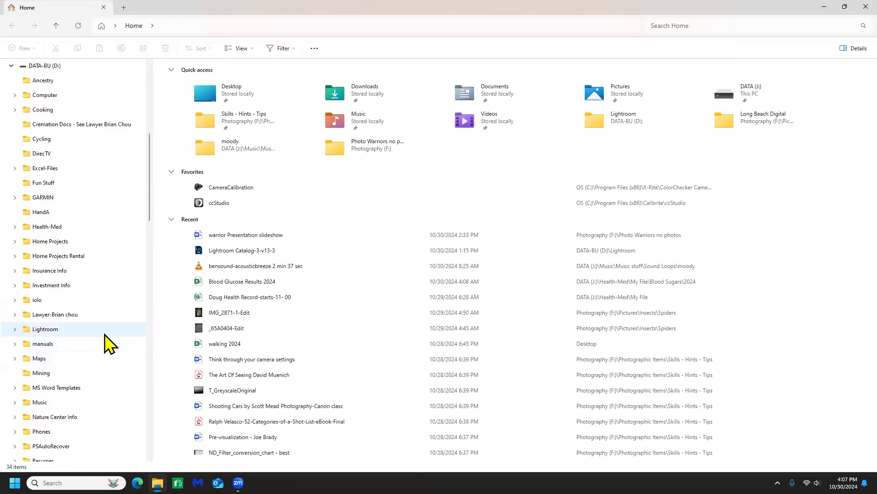
pyautogui.scroll(2, 104, 334)
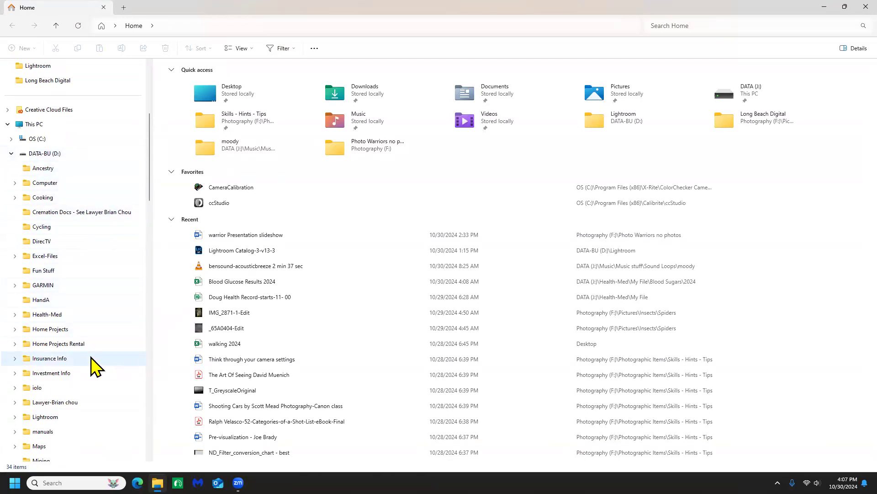
pyautogui.scroll(-1, 94, 365)
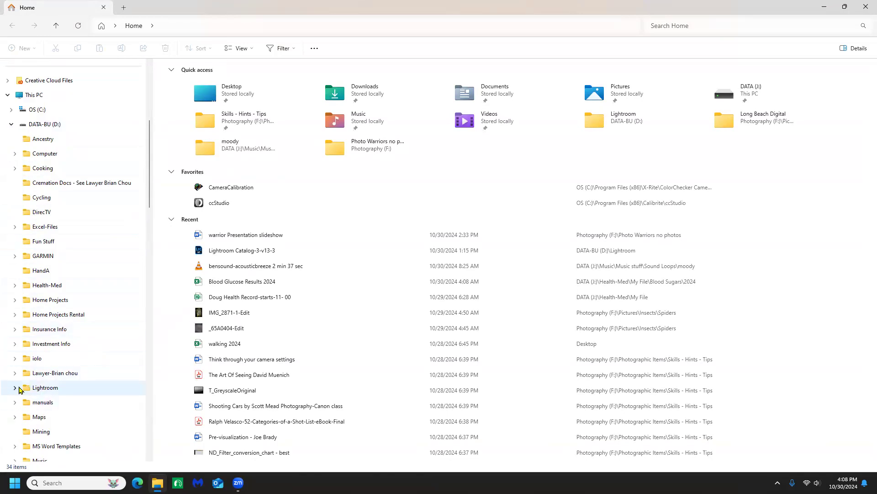
pyautogui.click(14, 388)
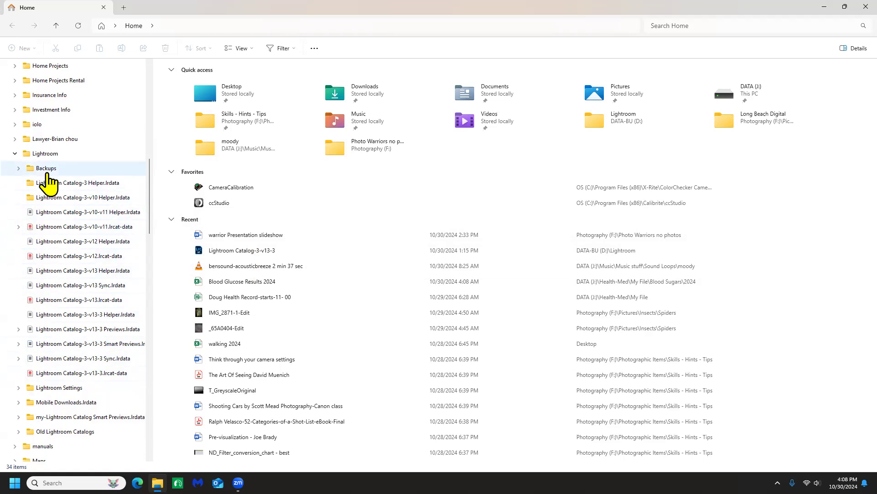
pyautogui.click(20, 174)
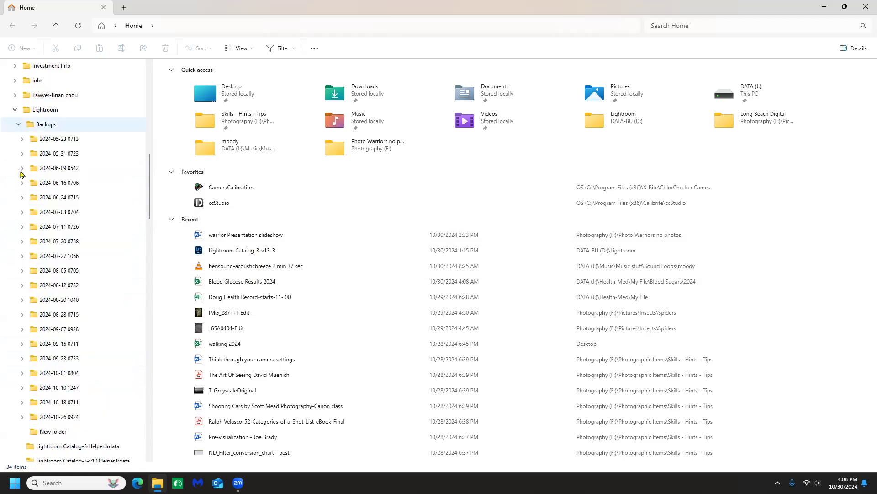
pyautogui.scroll(-4, 114, 347)
pyautogui.scroll(4, 101, 358)
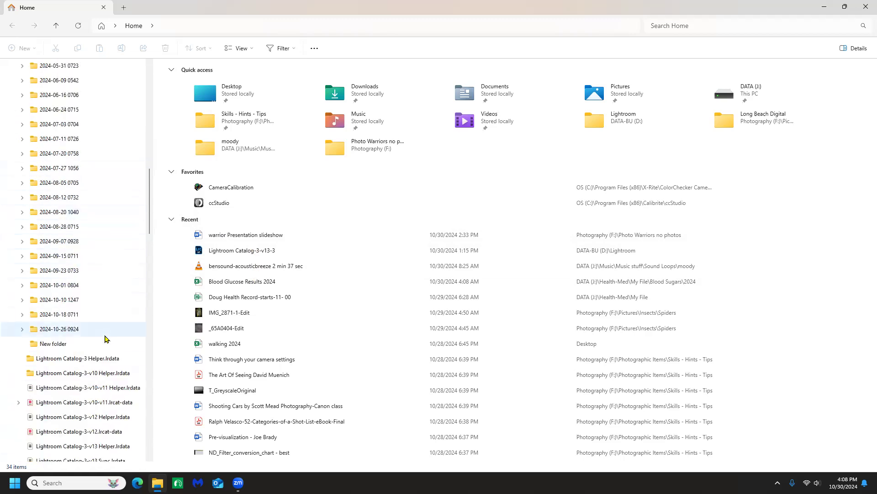
pyautogui.scroll(4, 88, 232)
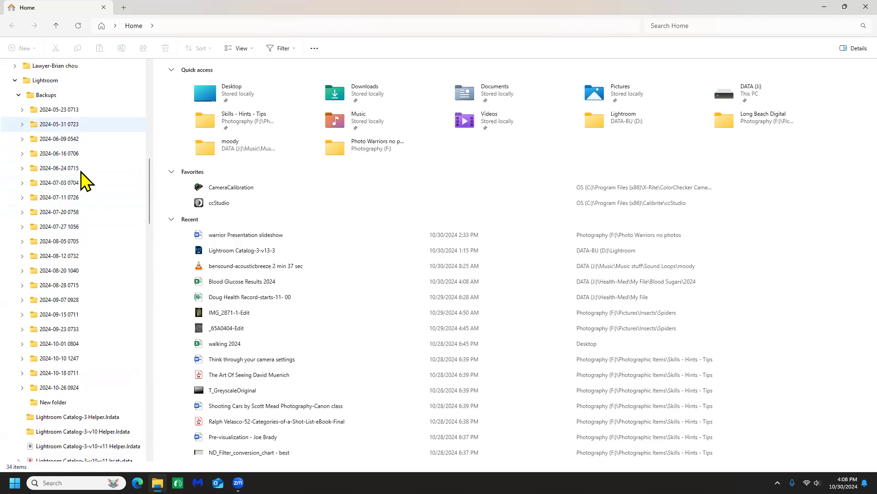
pyautogui.scroll(-4, 77, 340)
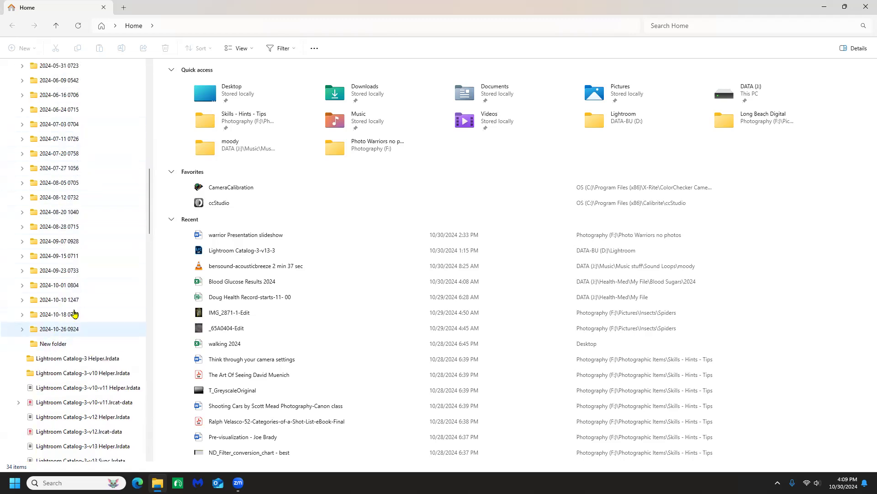
pyautogui.scroll(3, 74, 313)
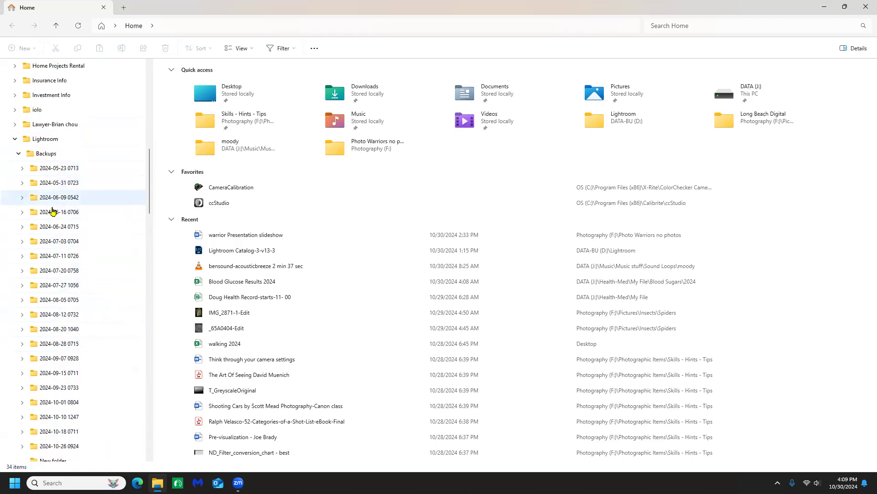
pyautogui.click(56, 169)
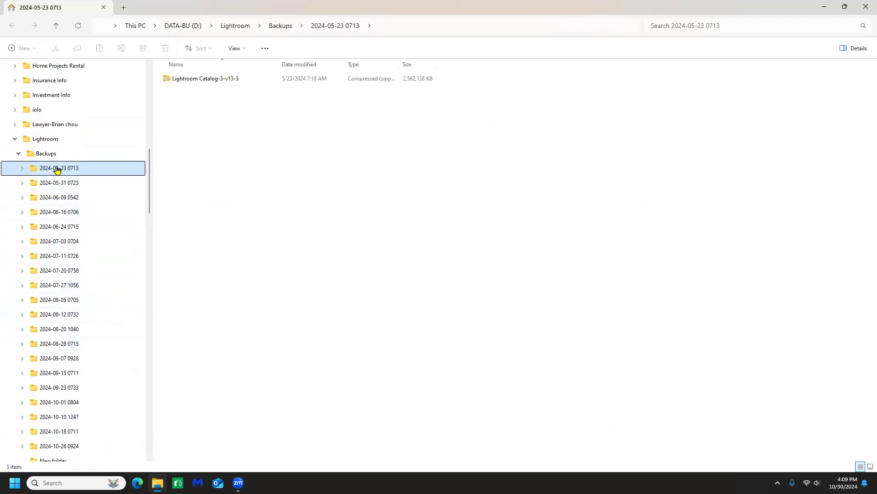
pyautogui.rightClick(57, 169)
pyautogui.click(119, 179)
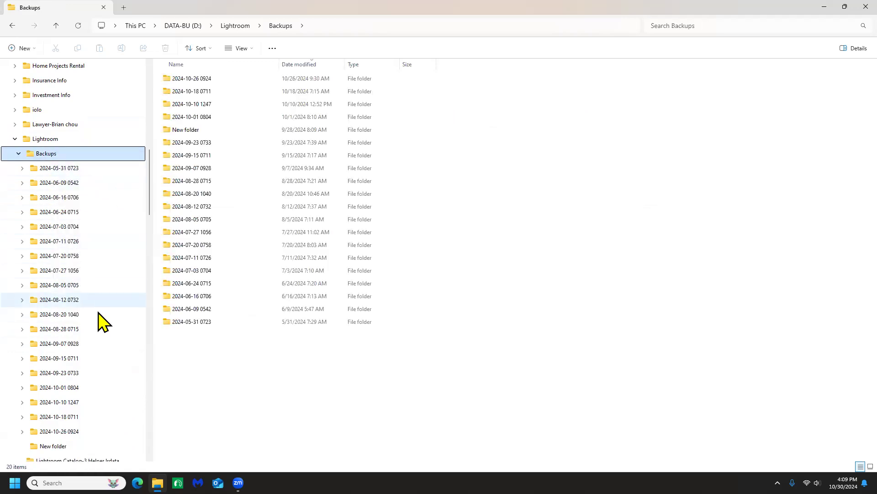
# Look over the remaining dated backups and catalog files in the Lightroom folder, and return to the Home view
pyautogui.scroll(-2, 105, 331)
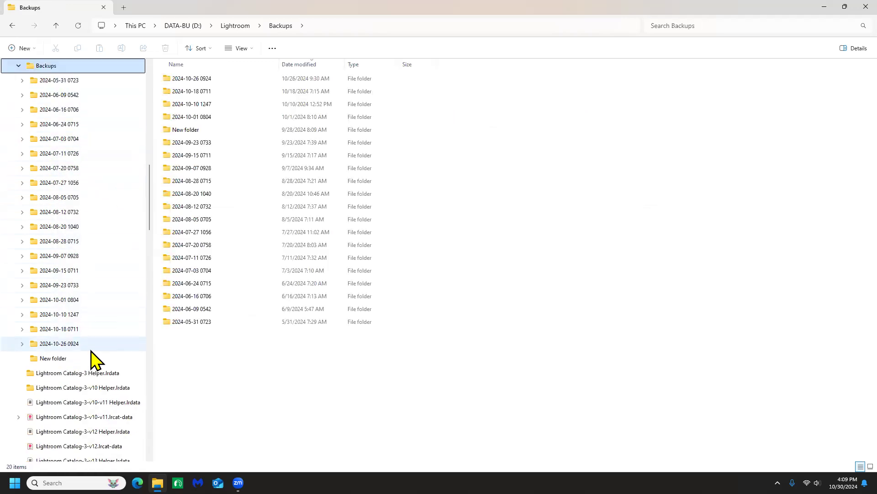
pyautogui.scroll(-2, 73, 366)
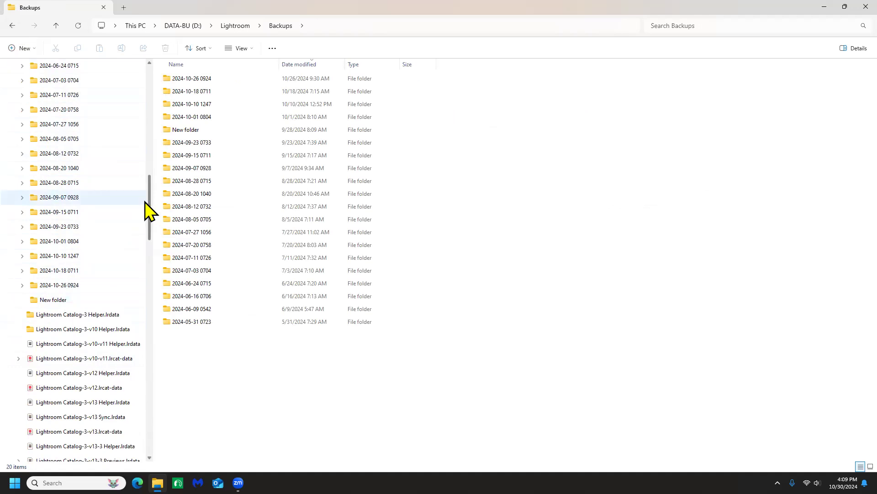
pyautogui.moveTo(151, 204); pyautogui.dragTo(196, 73)
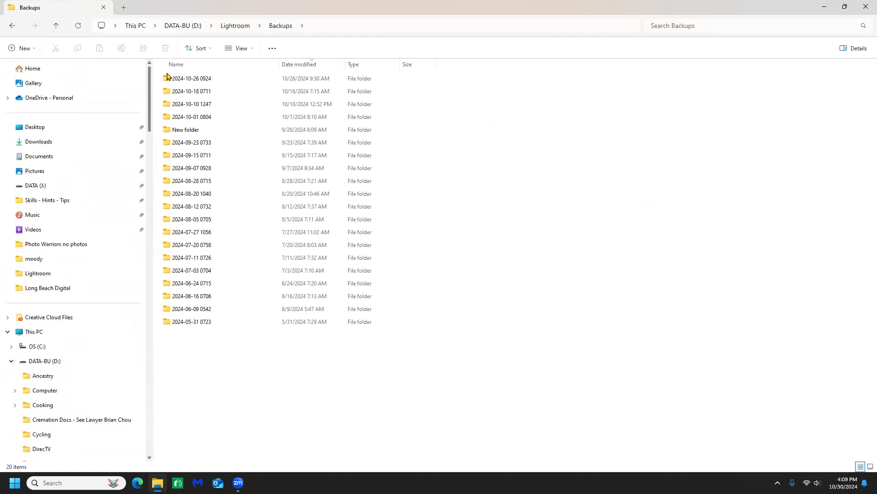
pyautogui.click(40, 72)
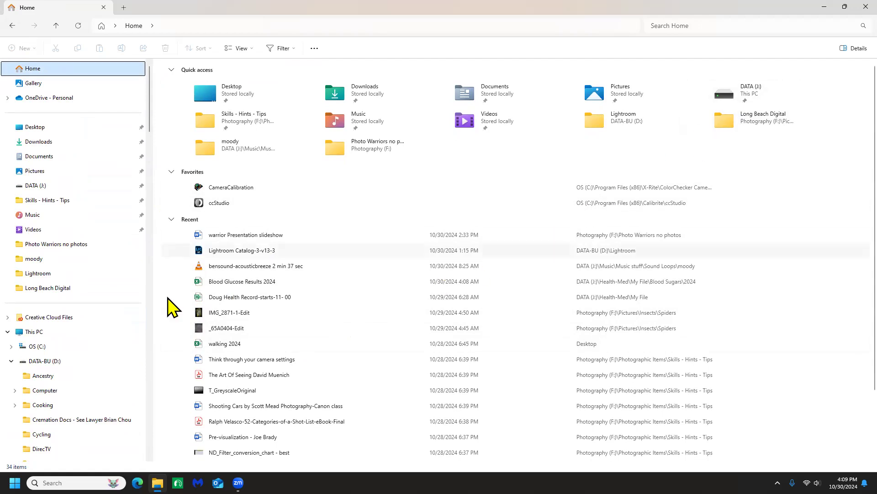
# Find the Photography (F:) drive in the folder tree and expand it to show its folders
pyautogui.scroll(-6, 89, 382)
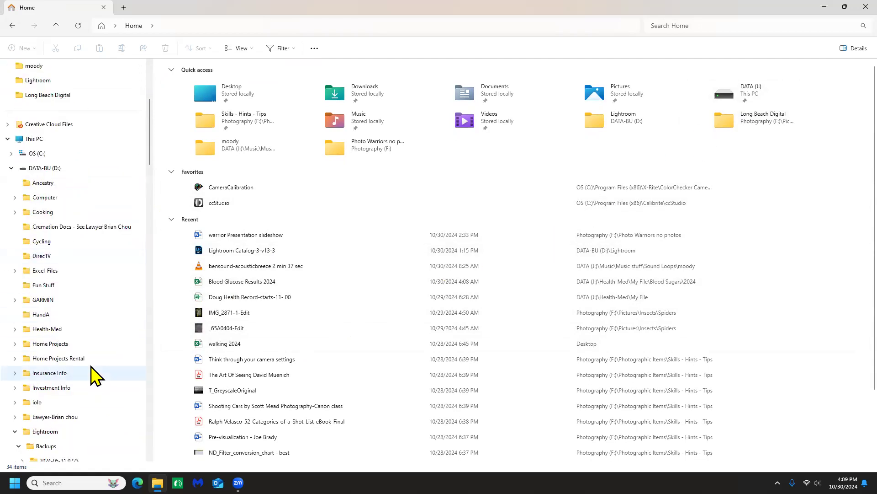
pyautogui.scroll(4, 94, 373)
pyautogui.scroll(-10, 98, 355)
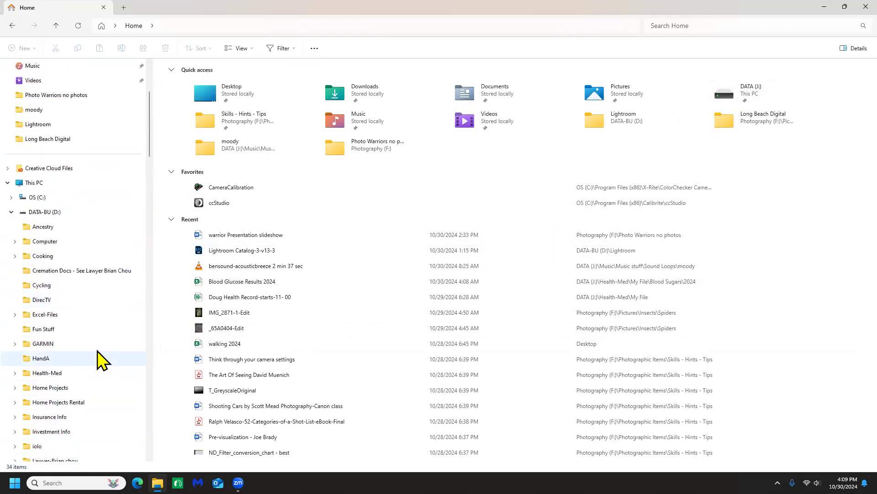
pyautogui.scroll(-10, 108, 349)
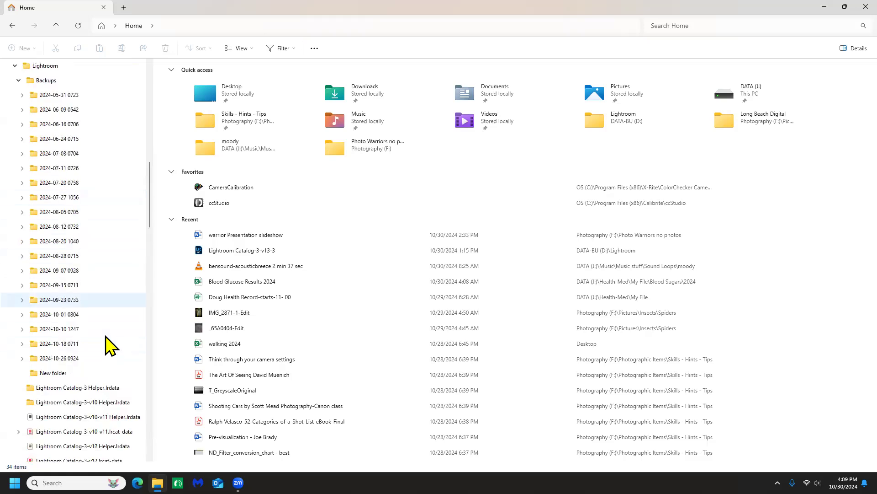
pyautogui.scroll(-7, 107, 350)
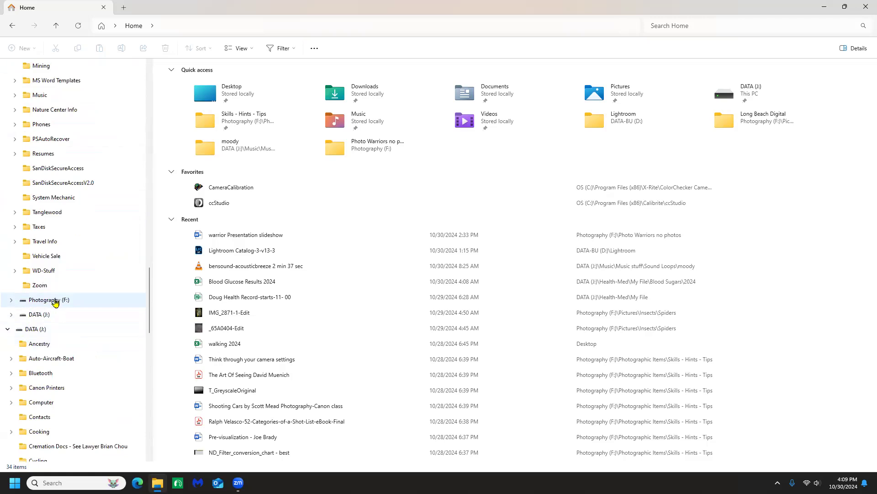
pyautogui.click(12, 300)
pyautogui.scroll(-3, 58, 303)
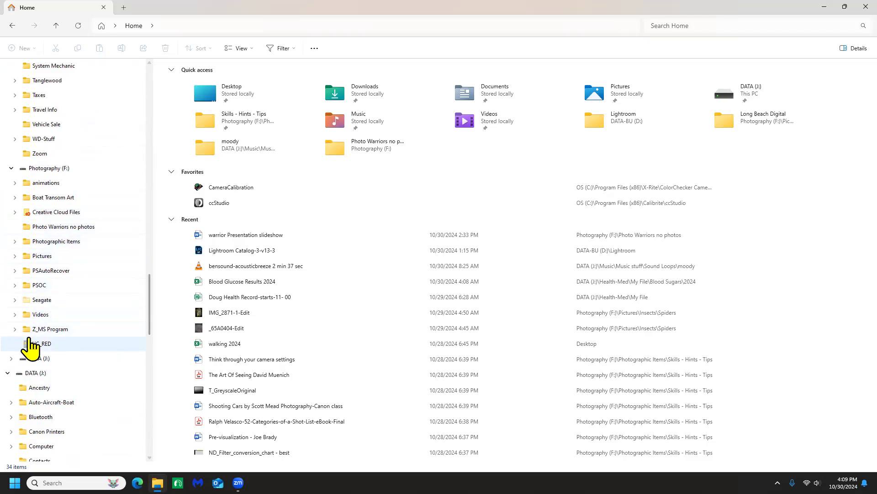
# Expand the Photographic Items folder on the Photography (F:) drive and its Slide Shows and Music subfolder
pyautogui.click(15, 242)
pyautogui.scroll(2, 85, 245)
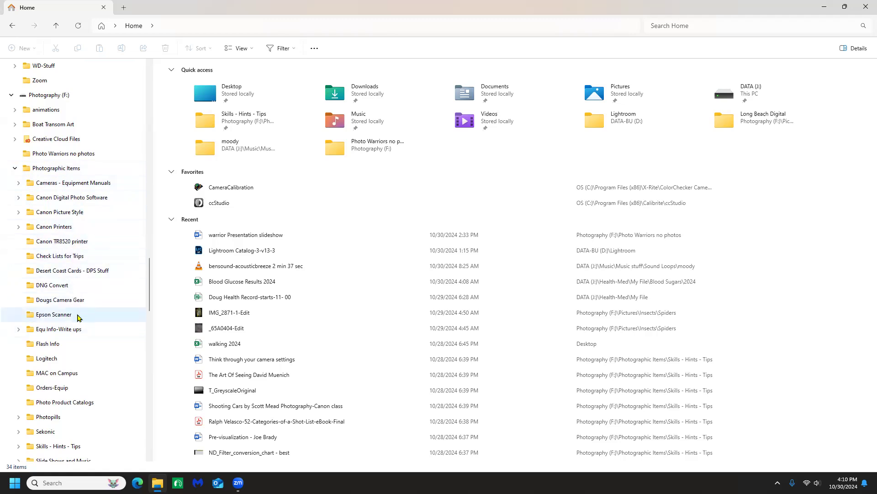
pyautogui.scroll(-1, 76, 316)
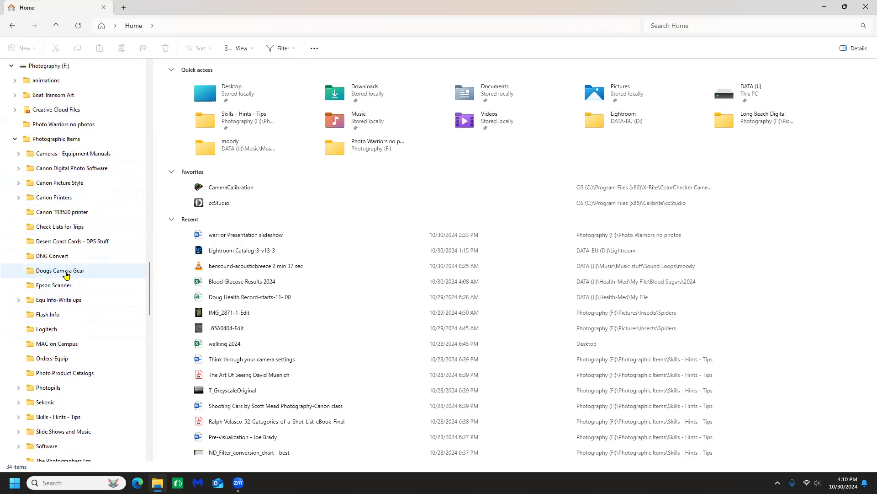
pyautogui.scroll(-2, 109, 345)
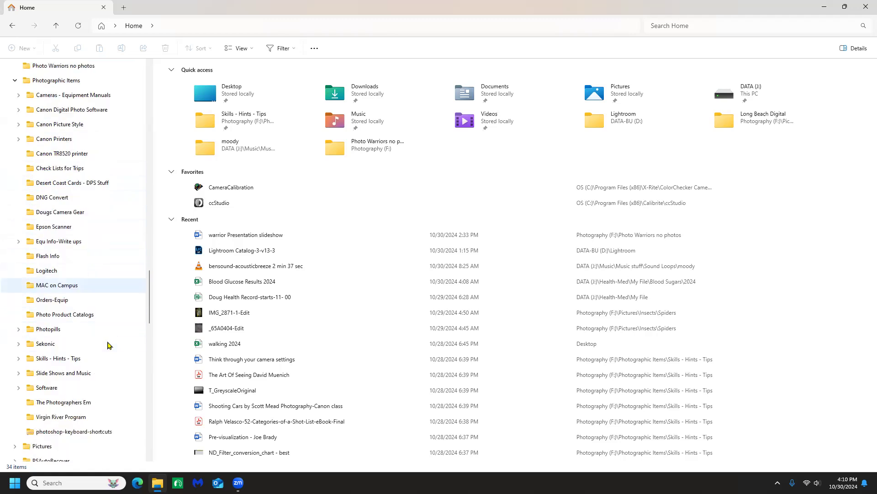
pyautogui.scroll(-1, 109, 345)
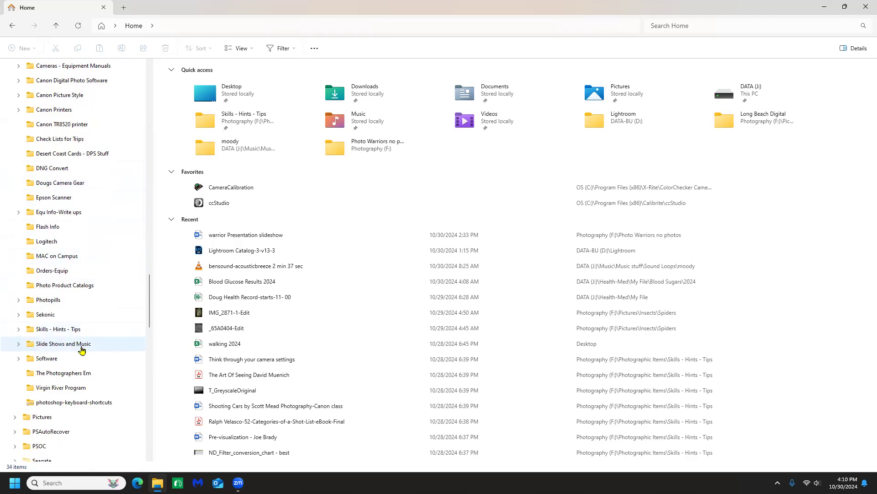
pyautogui.click(18, 344)
pyautogui.scroll(-3, 123, 354)
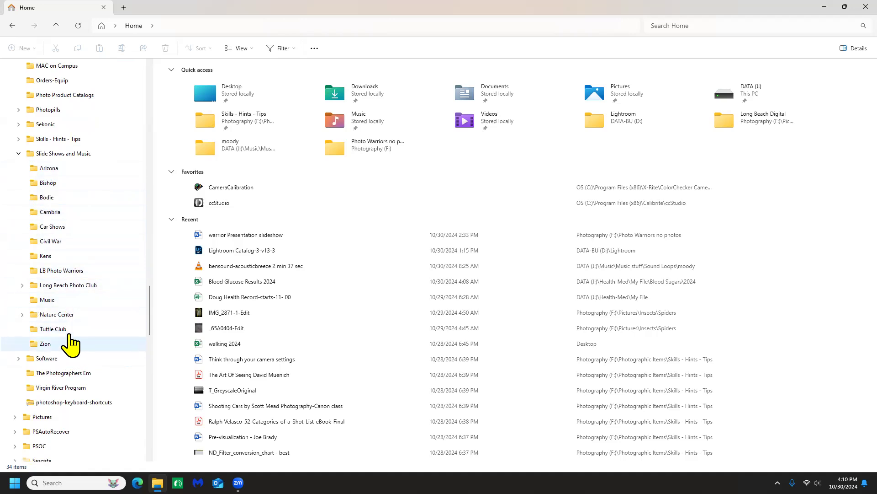
# Browse the slideshow files in the Arizona, Tuttle Club and LB Photo Warriors folders, and close File Explorer
pyautogui.click(46, 176)
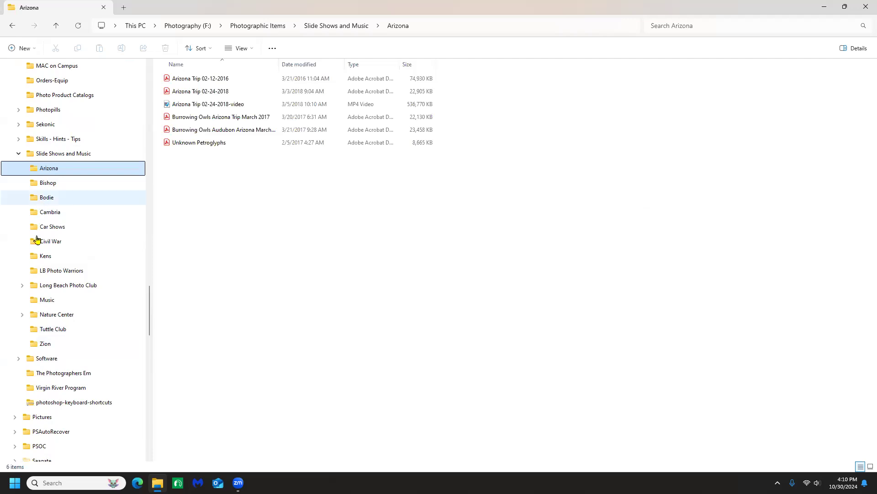
pyautogui.click(60, 339)
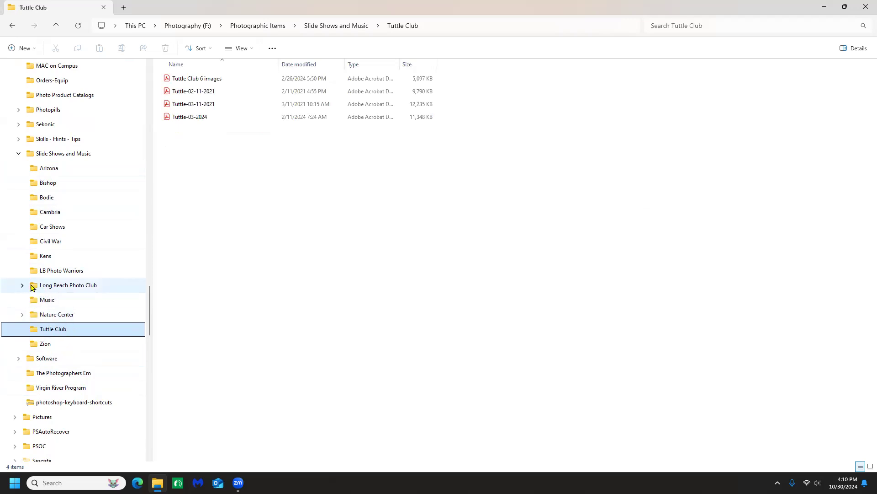
pyautogui.click(42, 270)
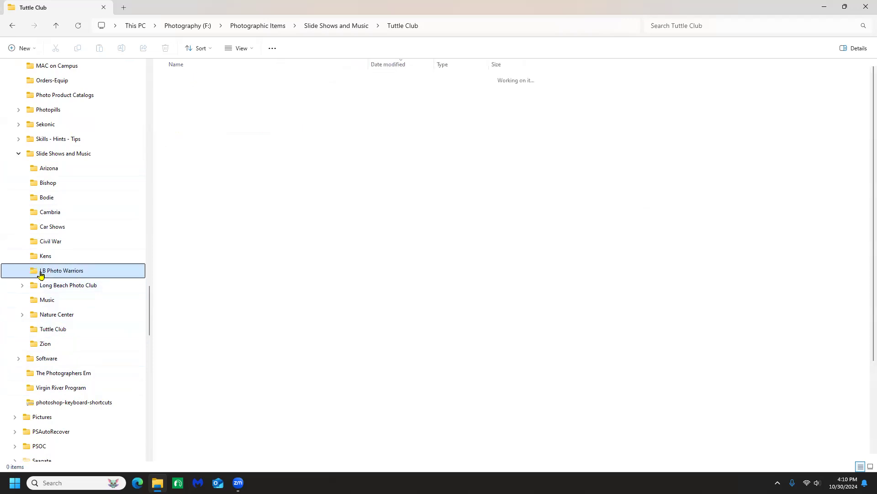
pyautogui.scroll(-3, 623, 407)
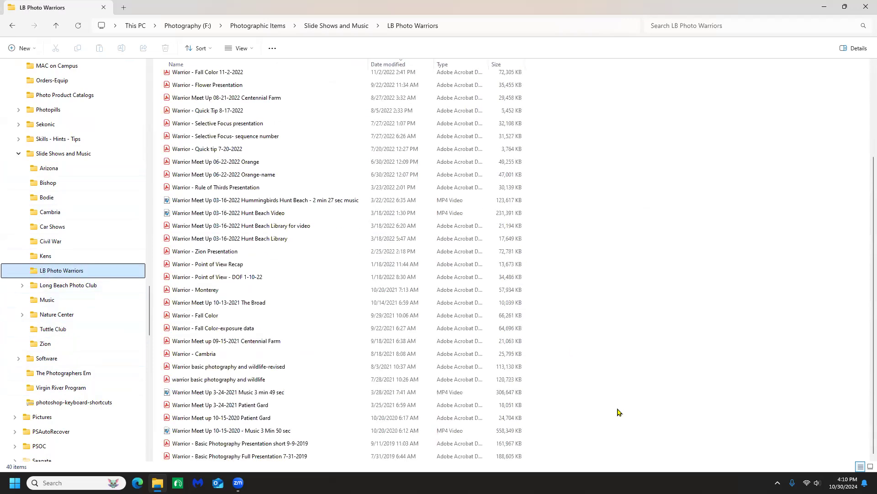
pyautogui.scroll(3, 616, 412)
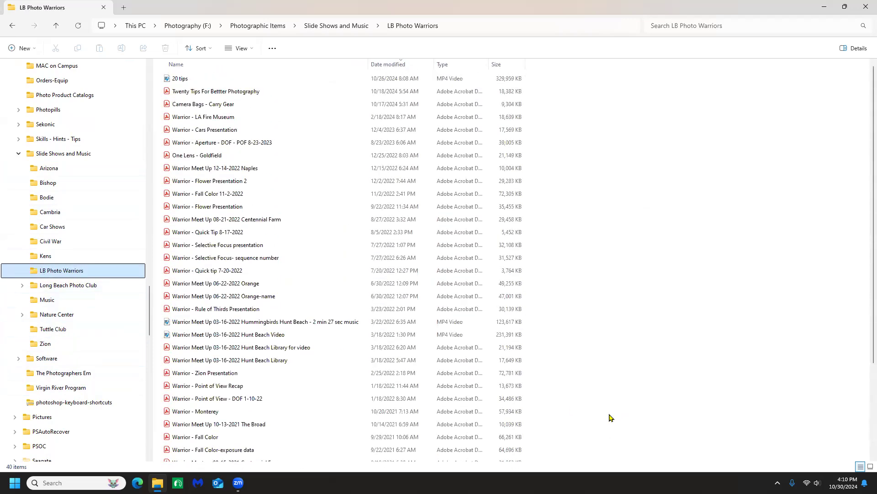
pyautogui.scroll(-1, 609, 420)
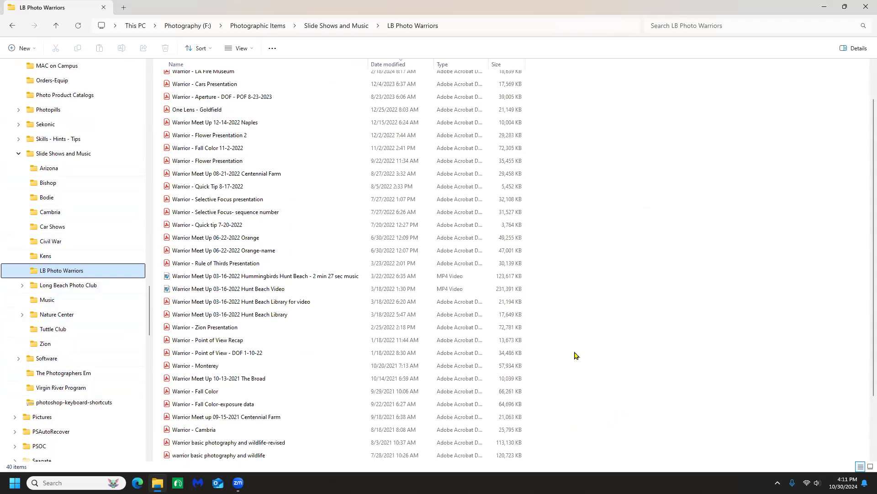
pyautogui.click(861, 7)
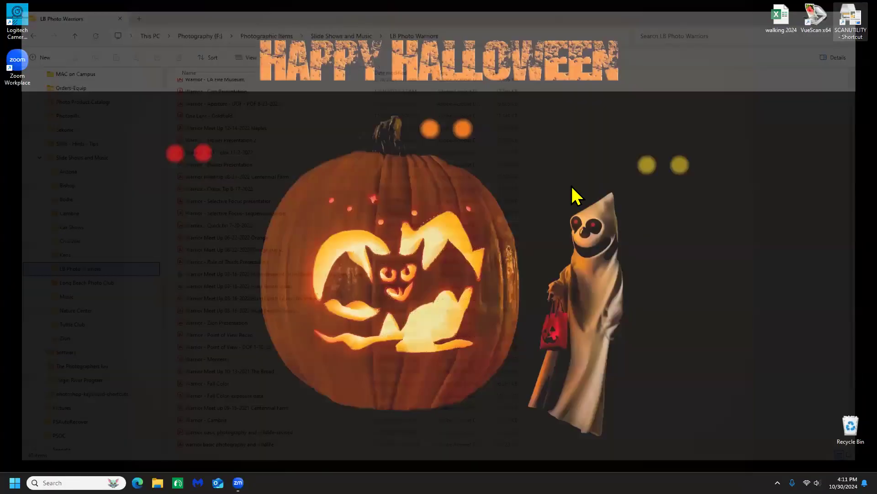